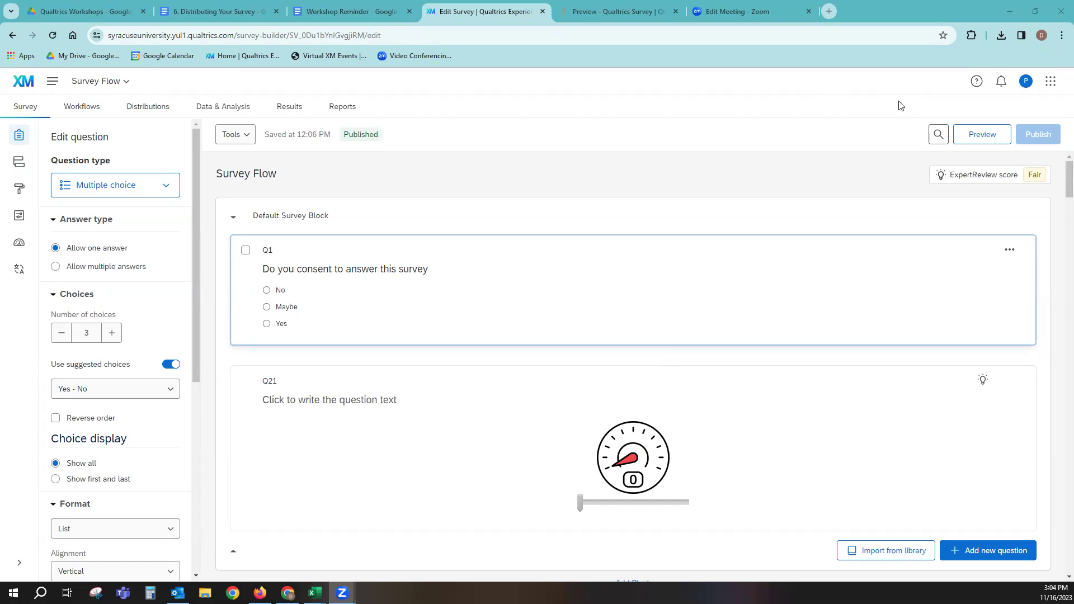
- Review the user settings in the account settings and return to the Survey Flow project
click(1026, 84)
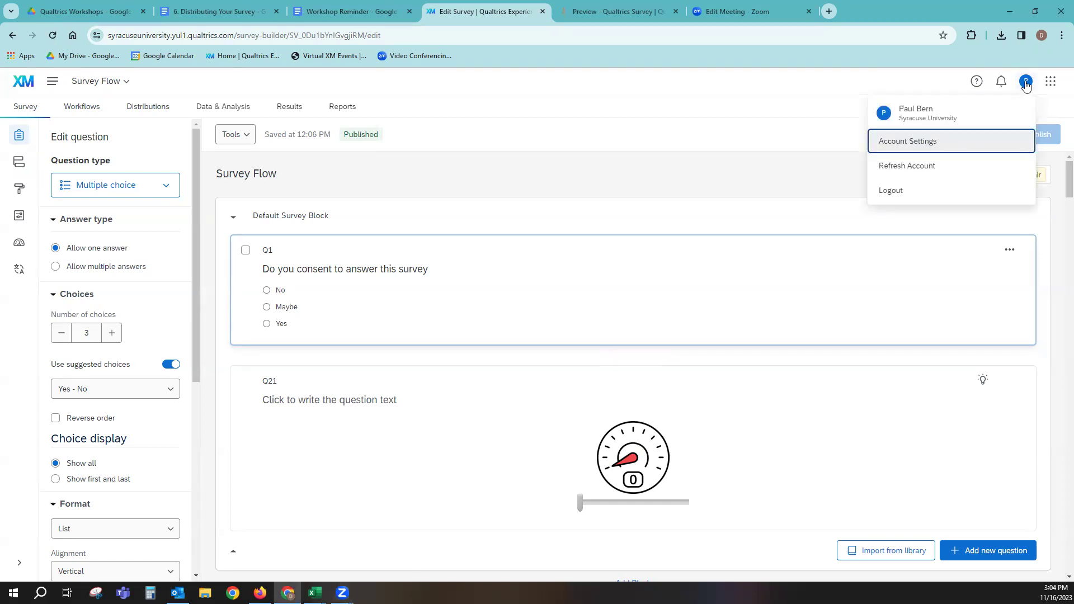
click(924, 144)
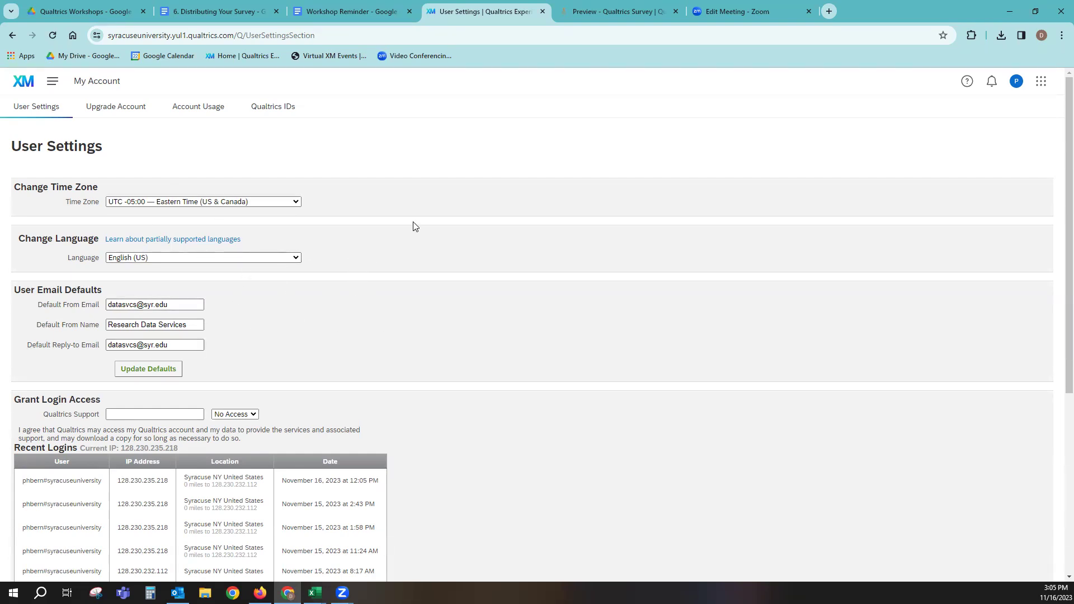
click(49, 82)
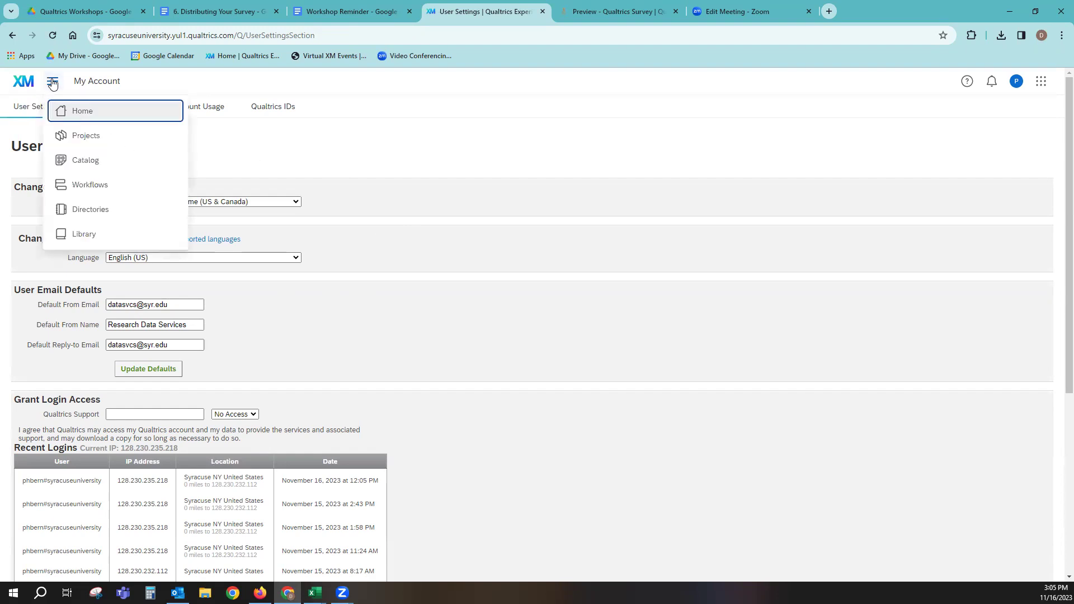
click(67, 139)
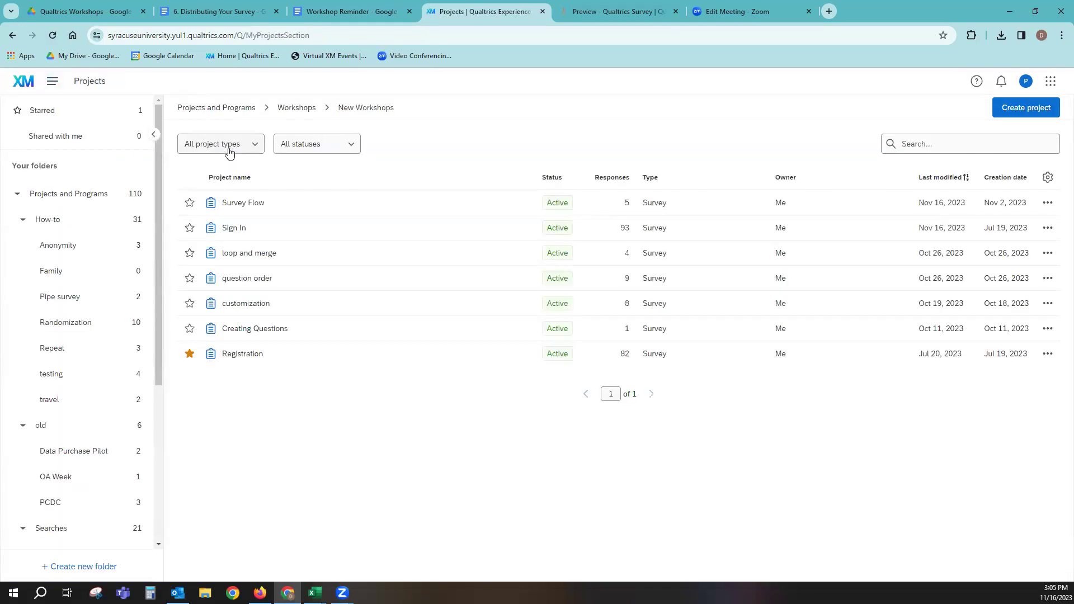
click(294, 203)
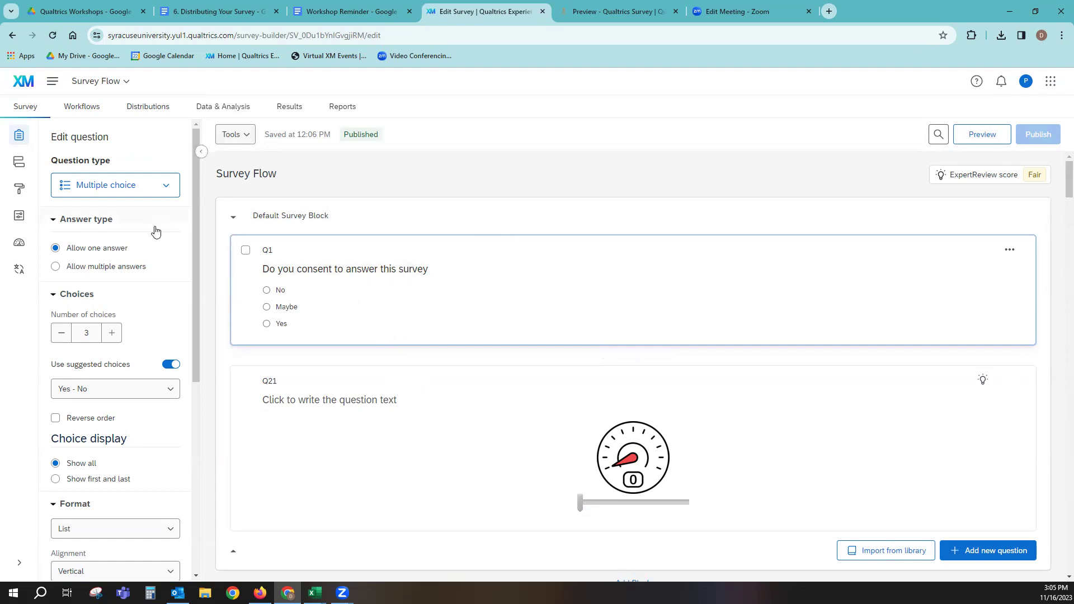
- Set the survey's availability to a specific start and expiration date in the response options
click(16, 221)
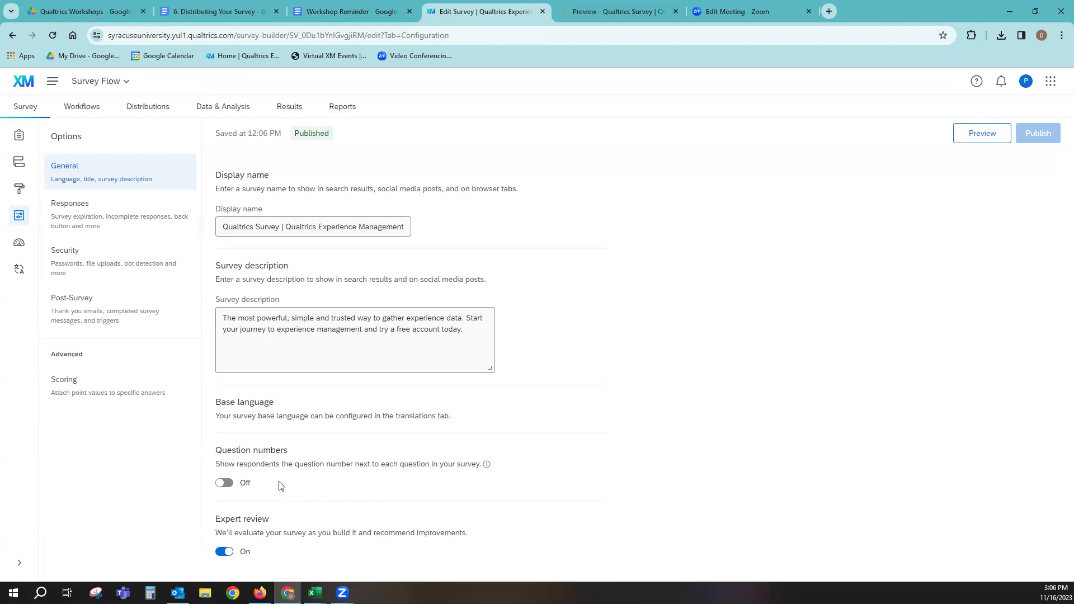
click(59, 229)
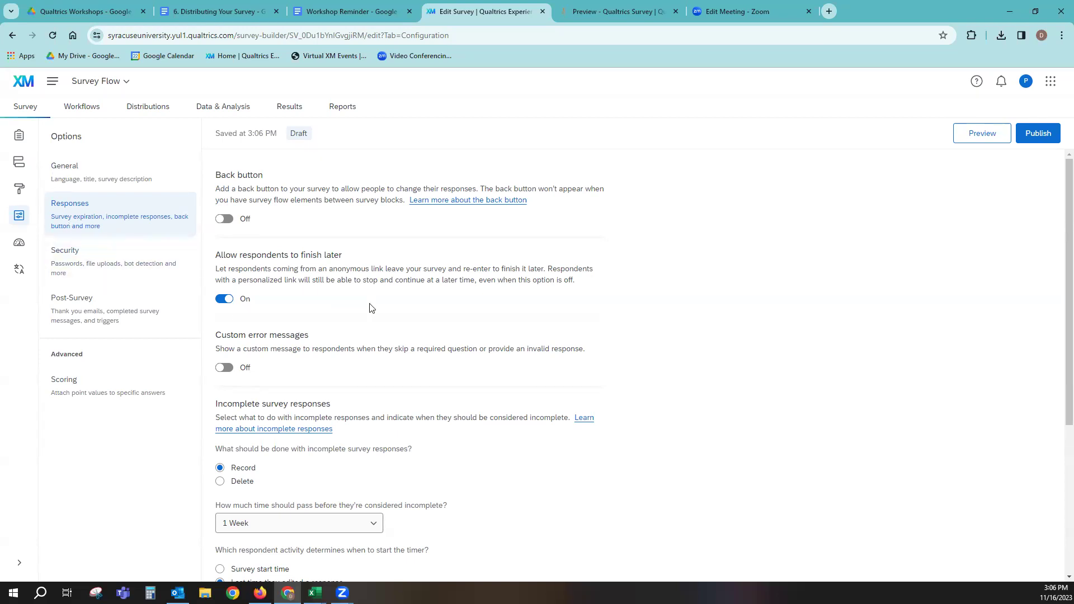
scroll(494, 306, down, 3)
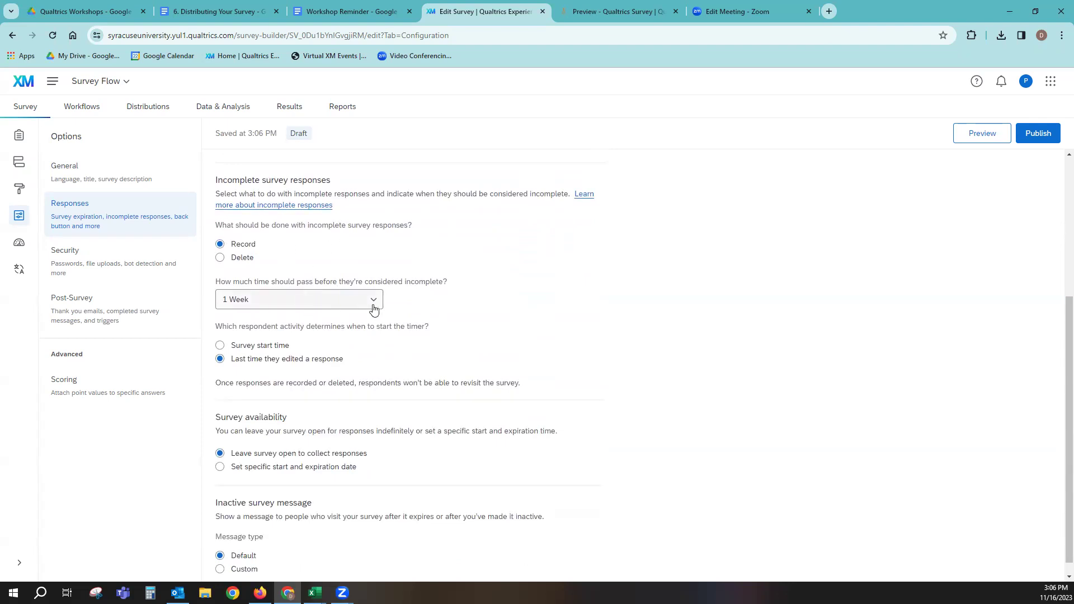
scroll(607, 292, down, 1)
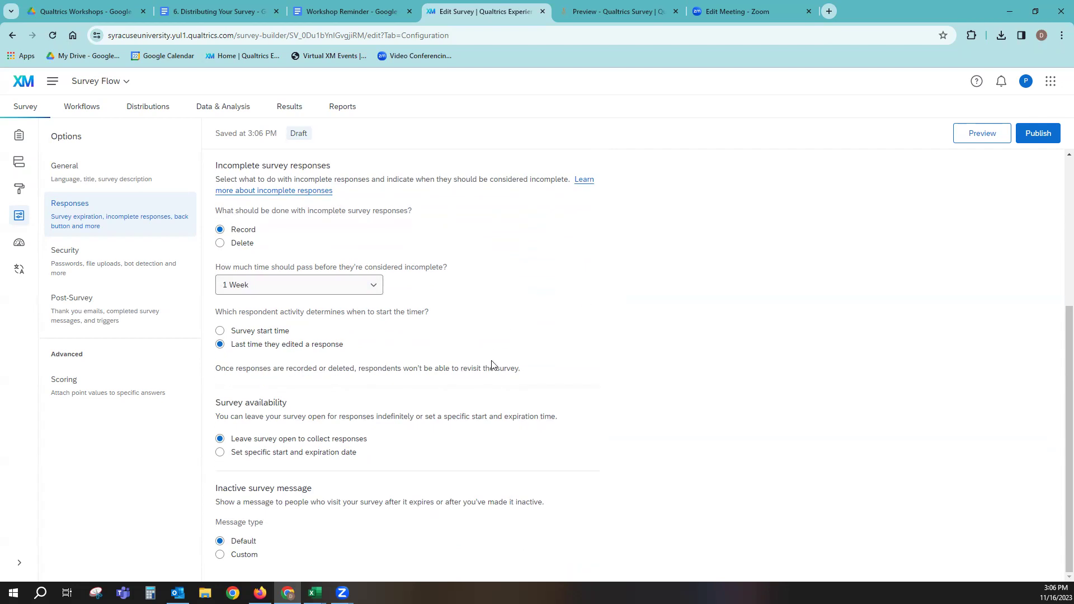
click(219, 454)
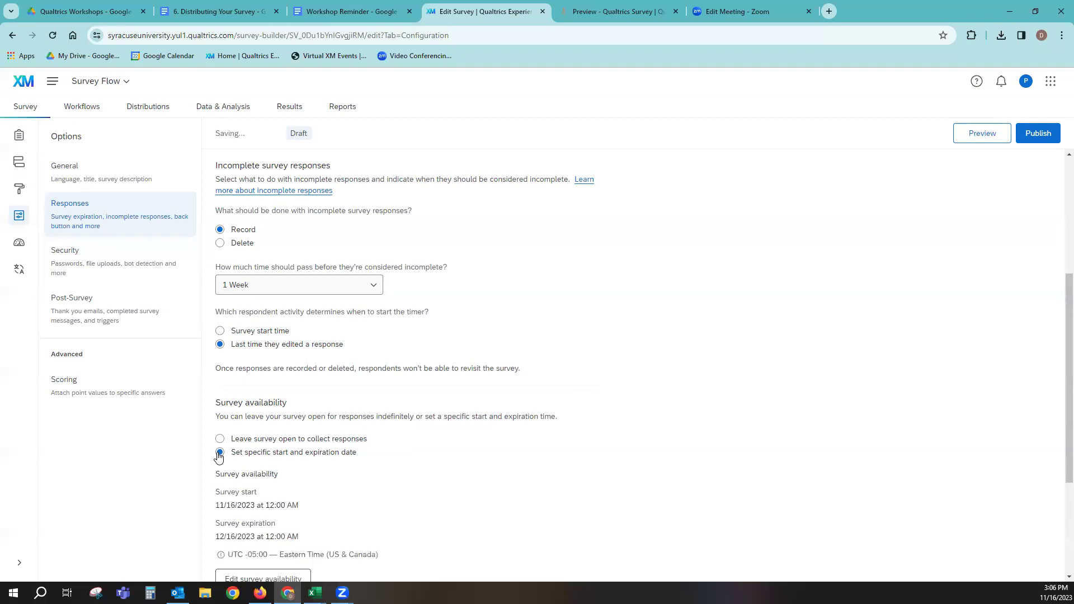
- Inspect the editable start and expiration dates and times of the survey availability, and leave without saving changes
scroll(604, 424, down, 3)
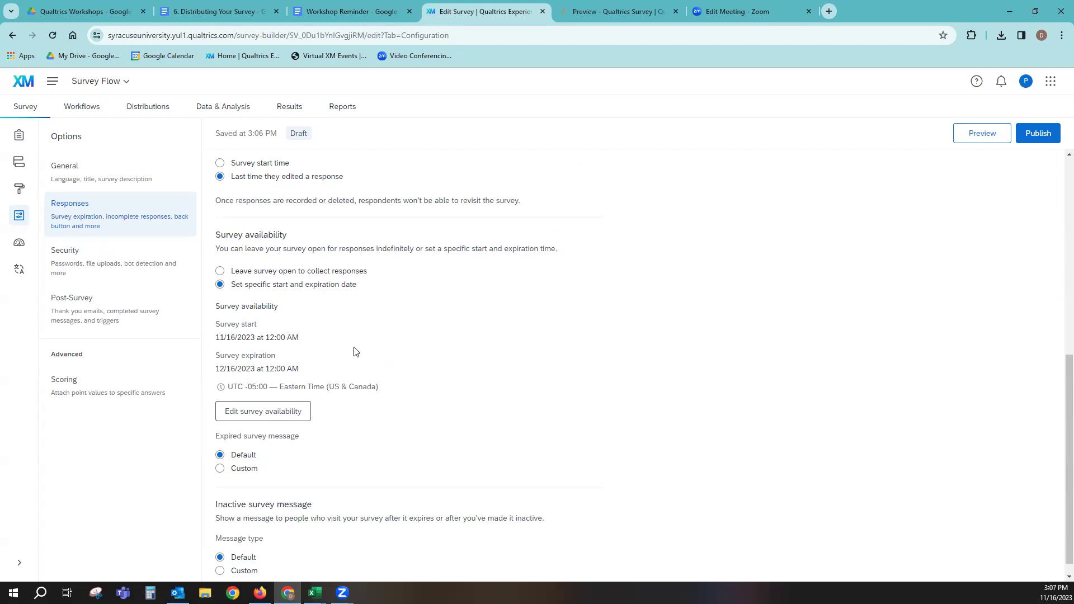
mouse_move(221, 387)
click(285, 414)
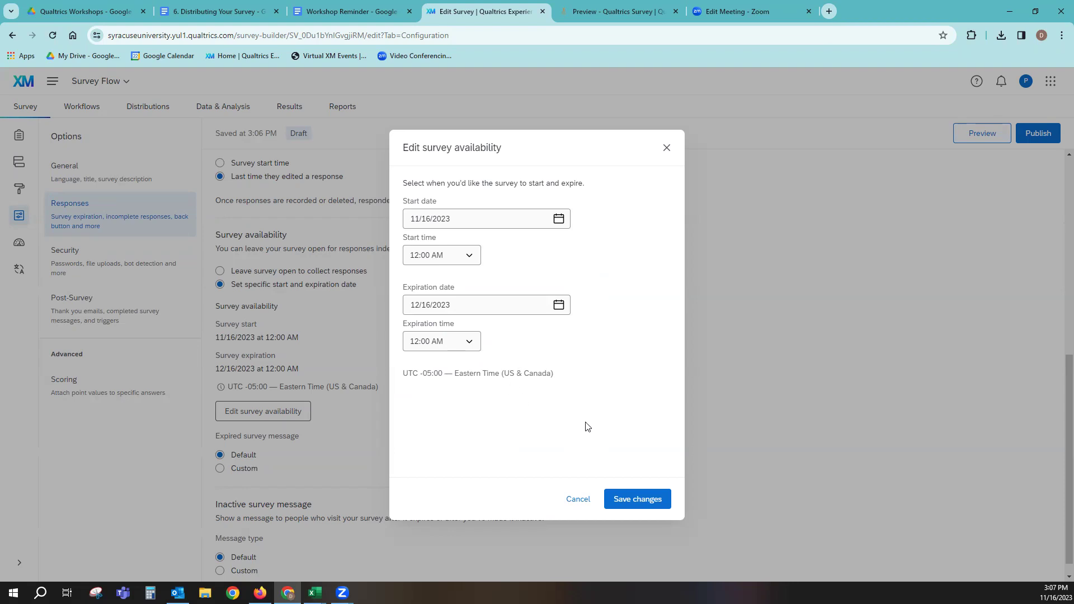
click(578, 502)
scroll(523, 352, down, 1)
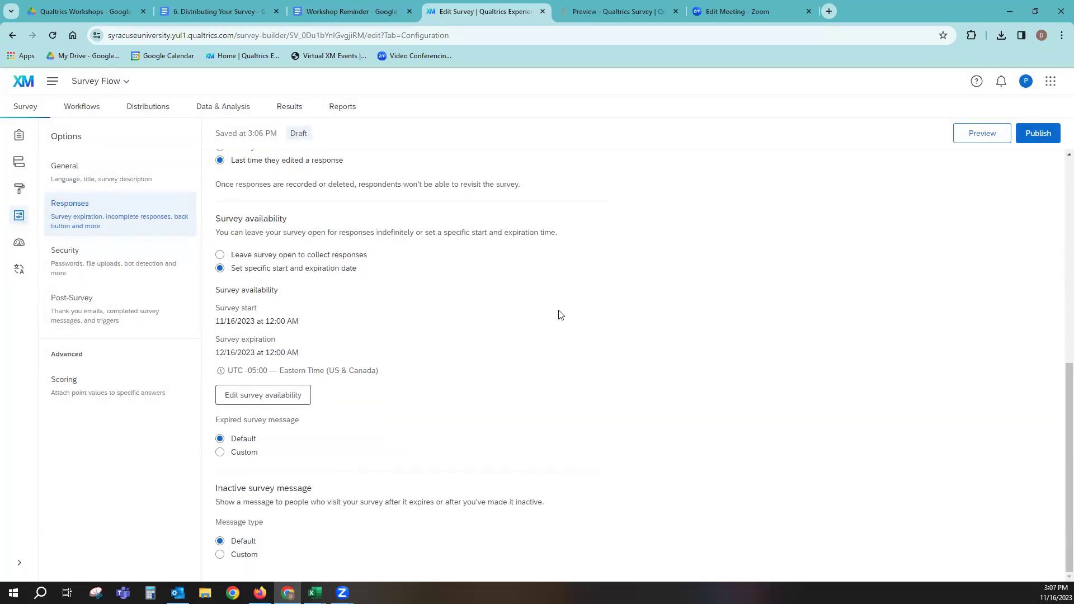
- Review the survey's security options, from survey access and password protection down to Anonymize responses
click(69, 272)
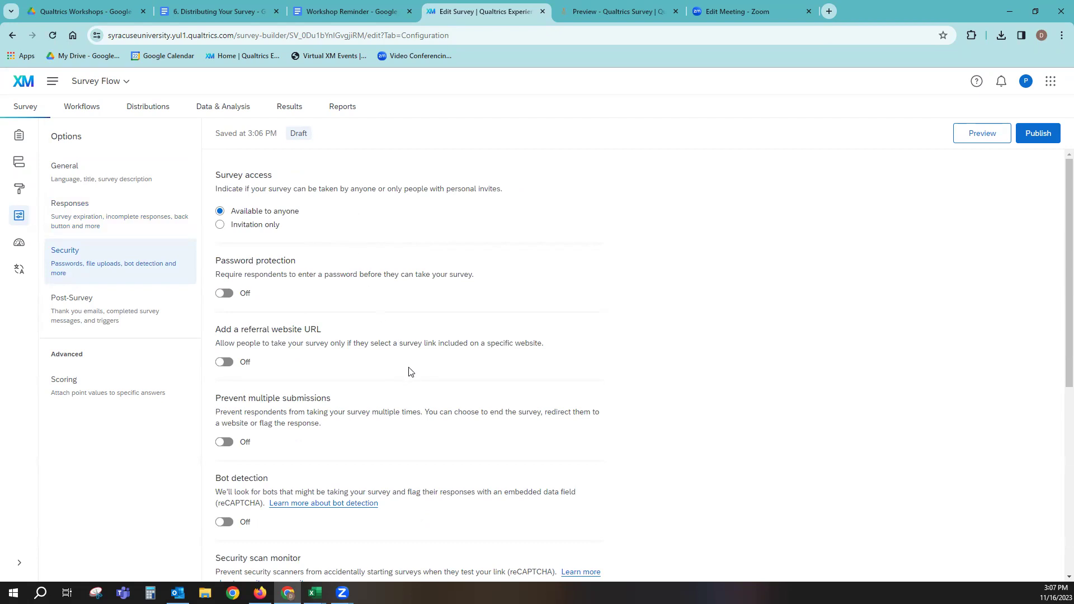
scroll(631, 341, down, 1)
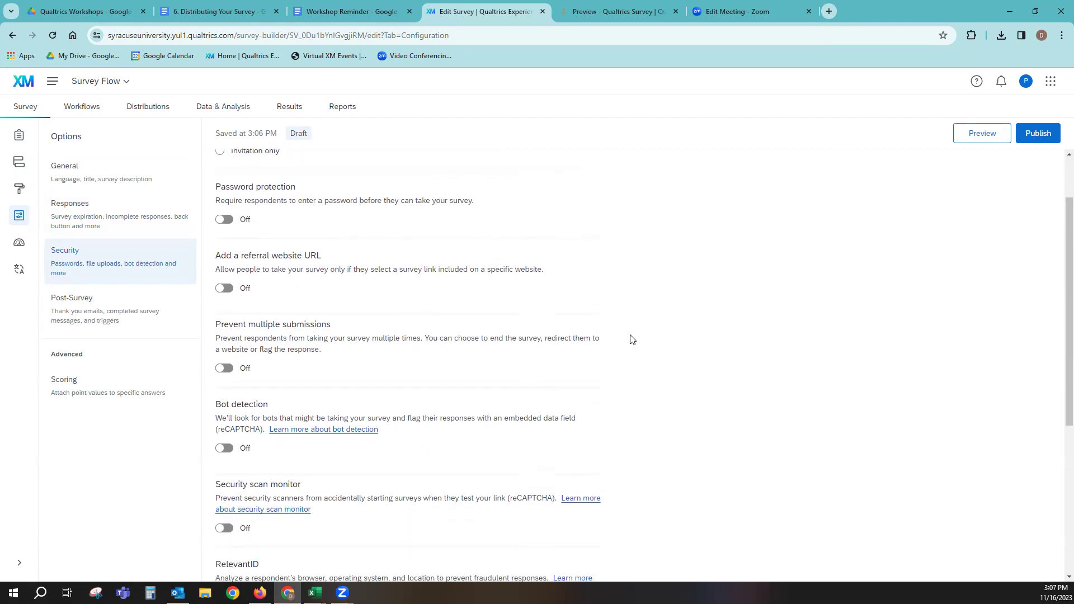
scroll(240, 333, down, 2)
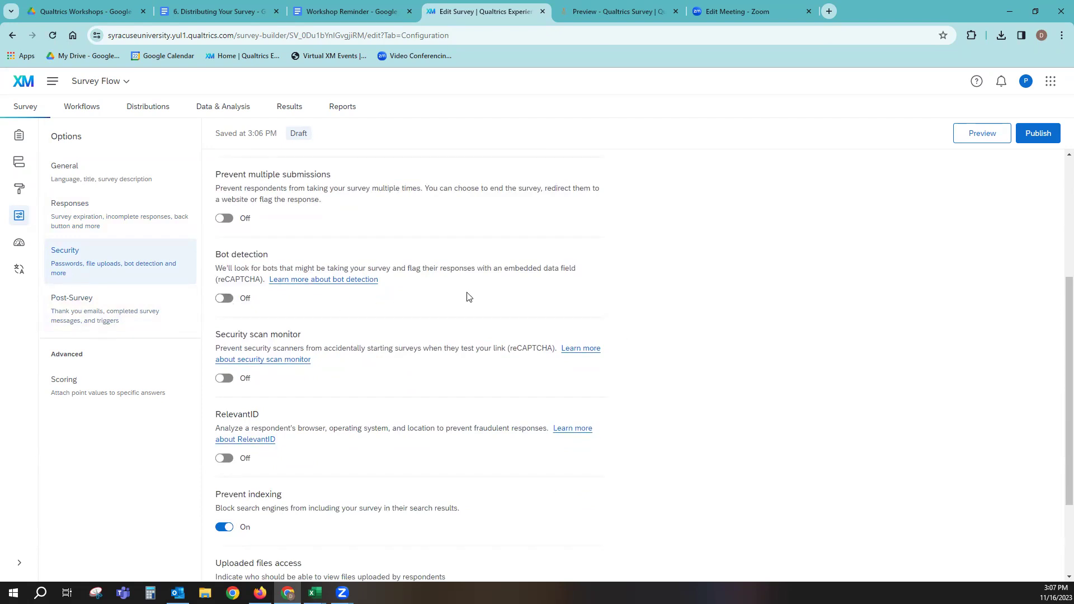
scroll(469, 297, down, 2)
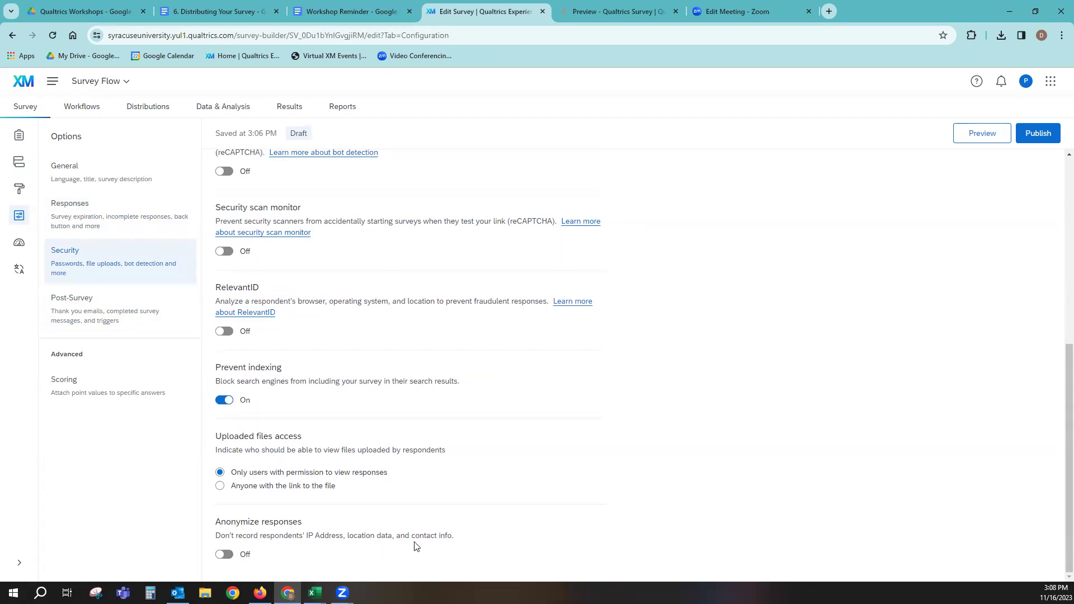
- Try the Anonymize responses option by switching it on and back off
drag(413, 537, 452, 537)
click(528, 541)
click(227, 554)
click(223, 556)
- View the survey's post-survey options and return to the question editor
click(66, 310)
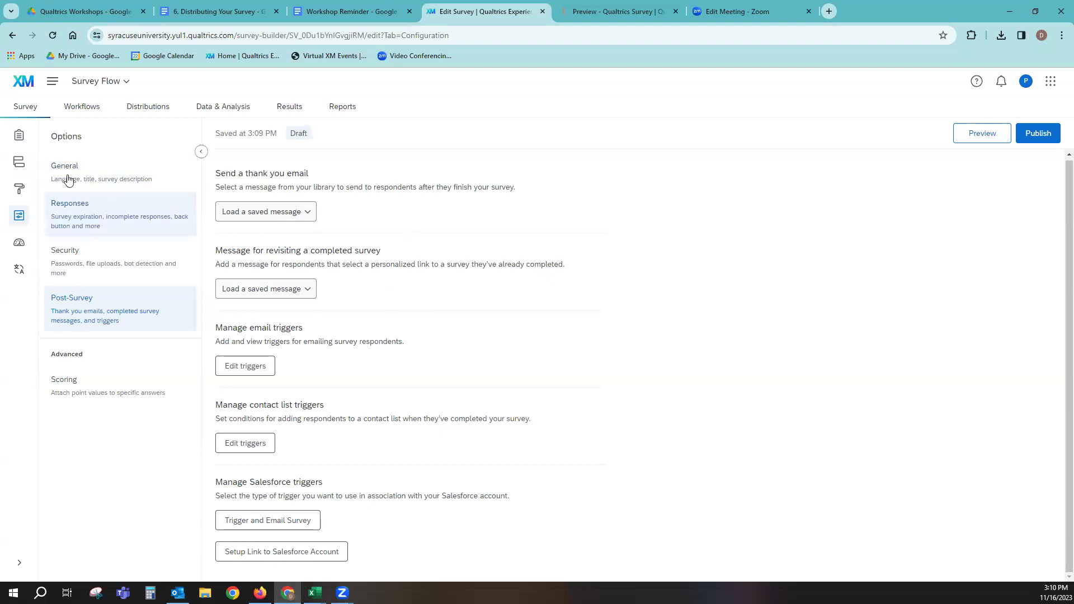
click(19, 138)
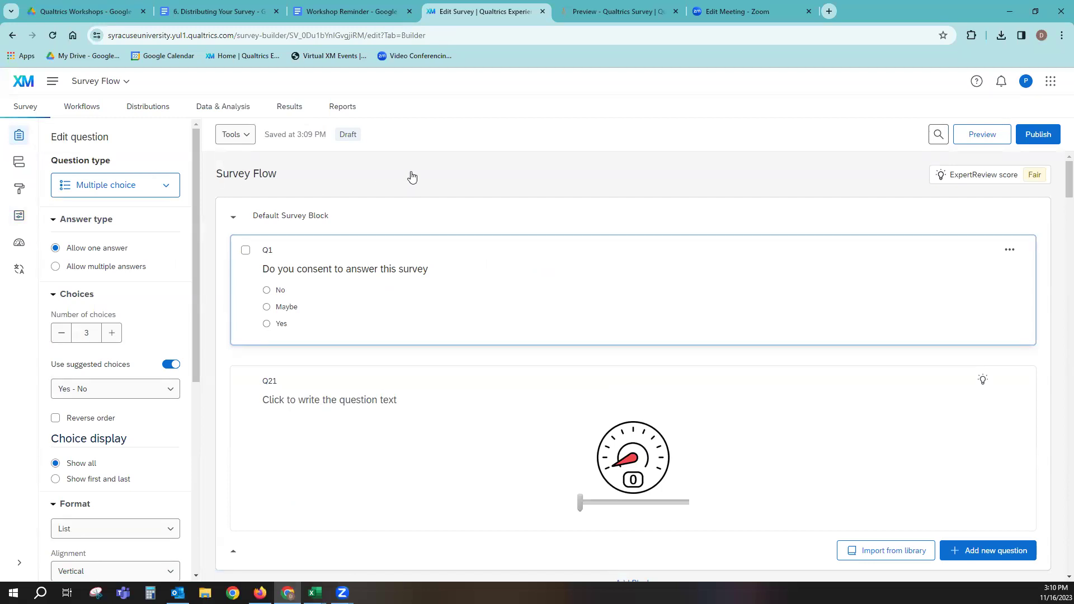
- Run the survey accessibility check and go to the question affected by the Accessibility: WCAG issue
click(246, 140)
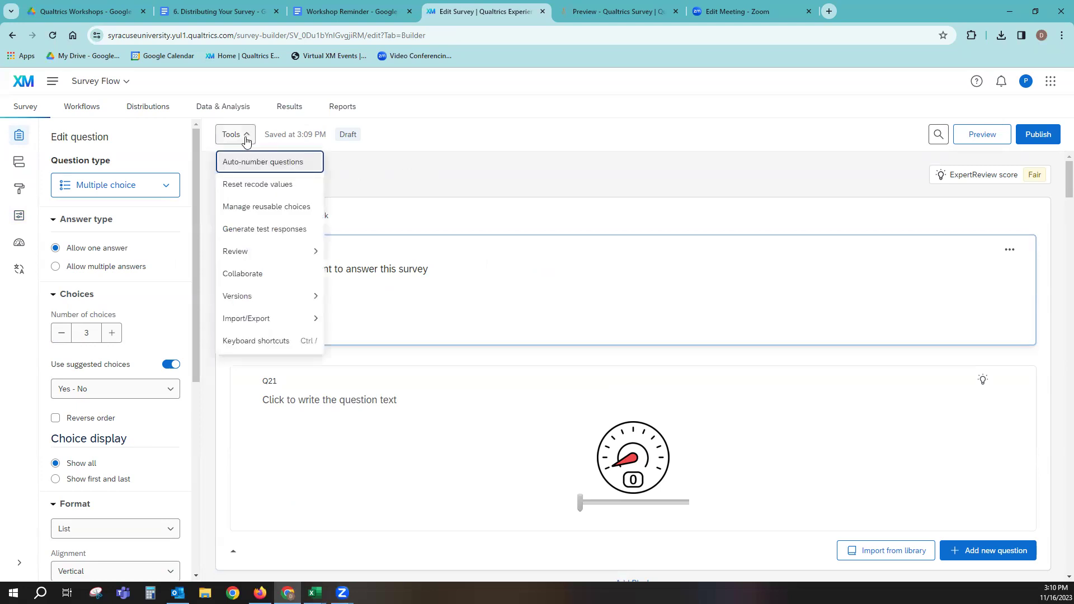
mouse_move(244, 252)
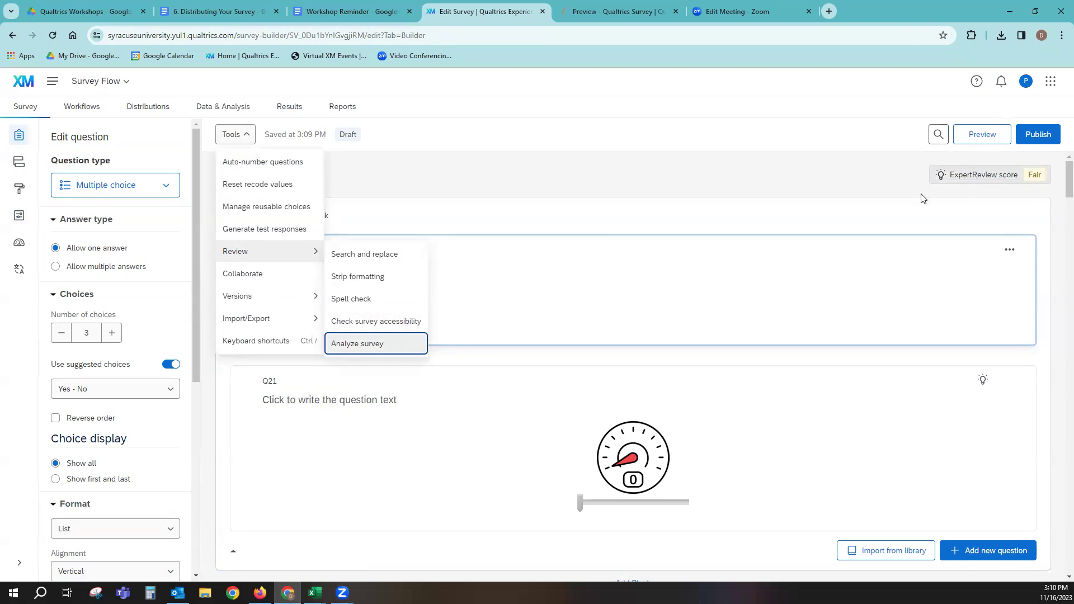
click(346, 327)
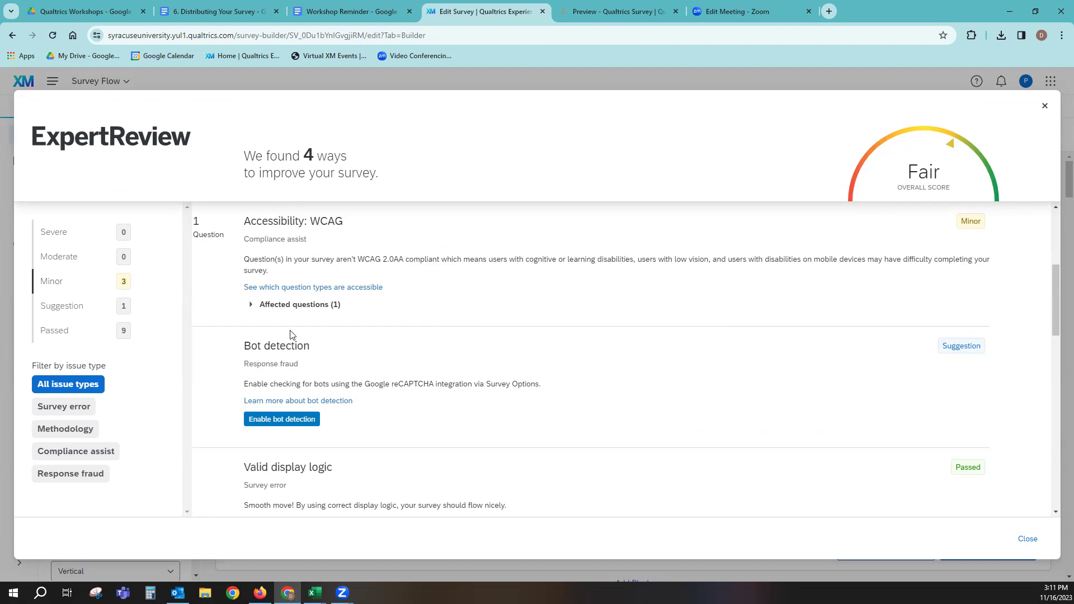
click(252, 305)
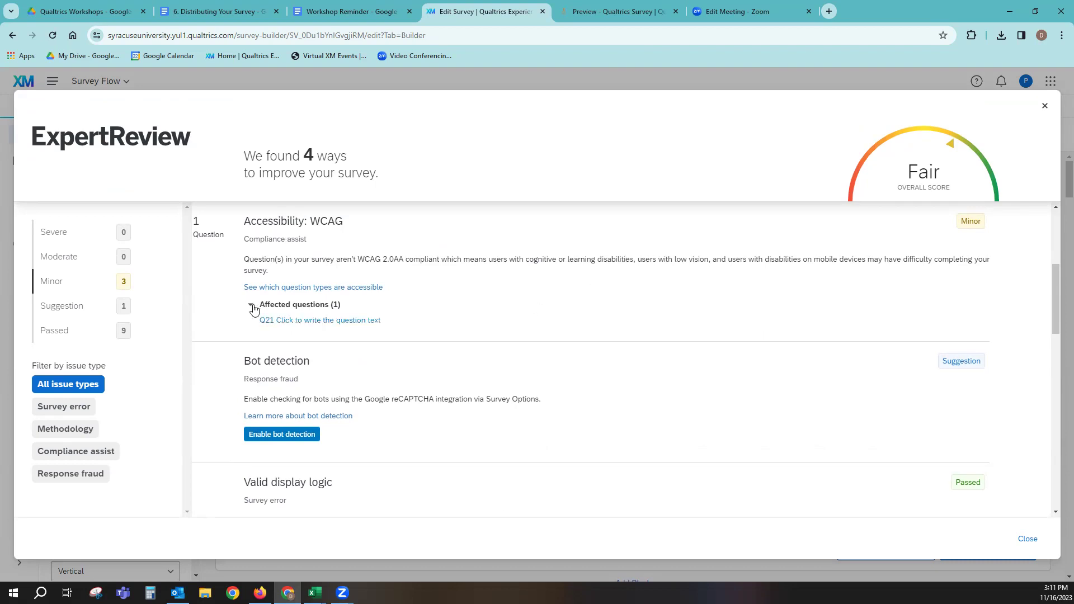
click(305, 322)
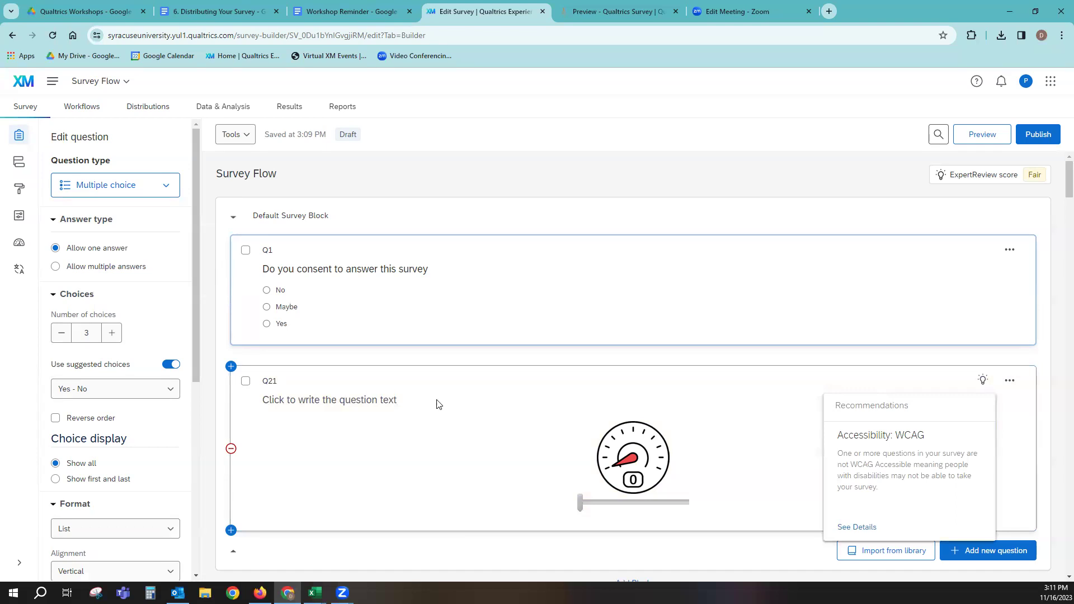
- Examine the full ExpertReview report, from the minor issues through the passed checks, and close it
click(978, 178)
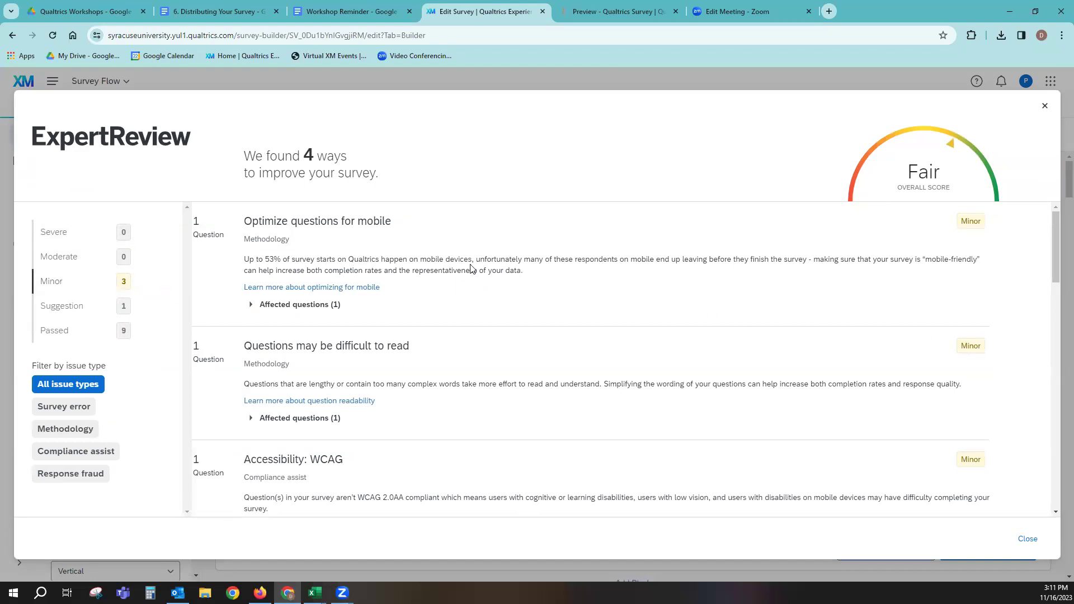
scroll(470, 269, down, 1)
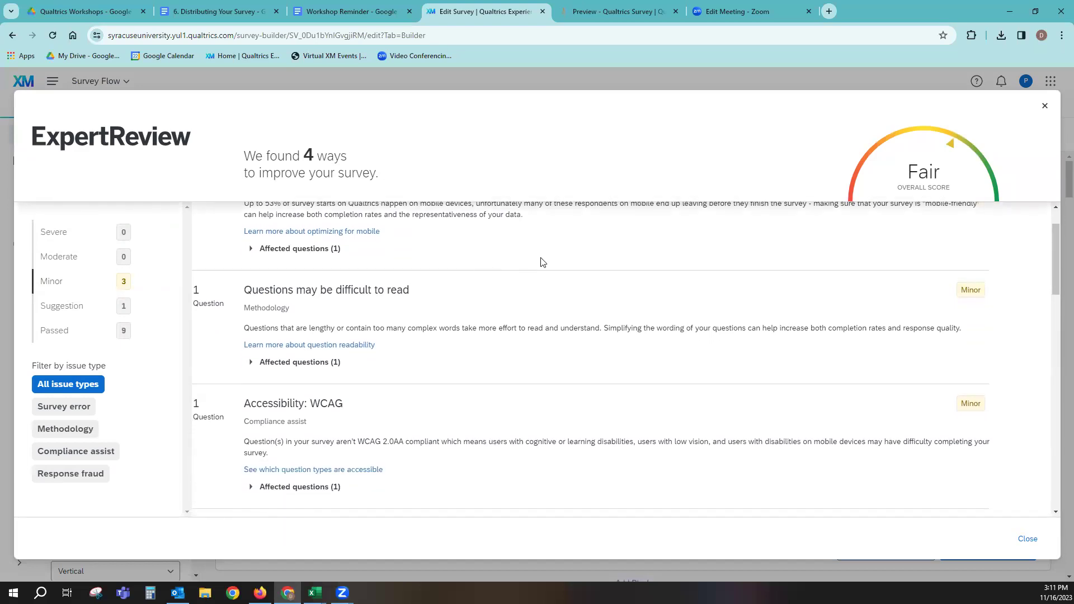
scroll(572, 269, down, 1)
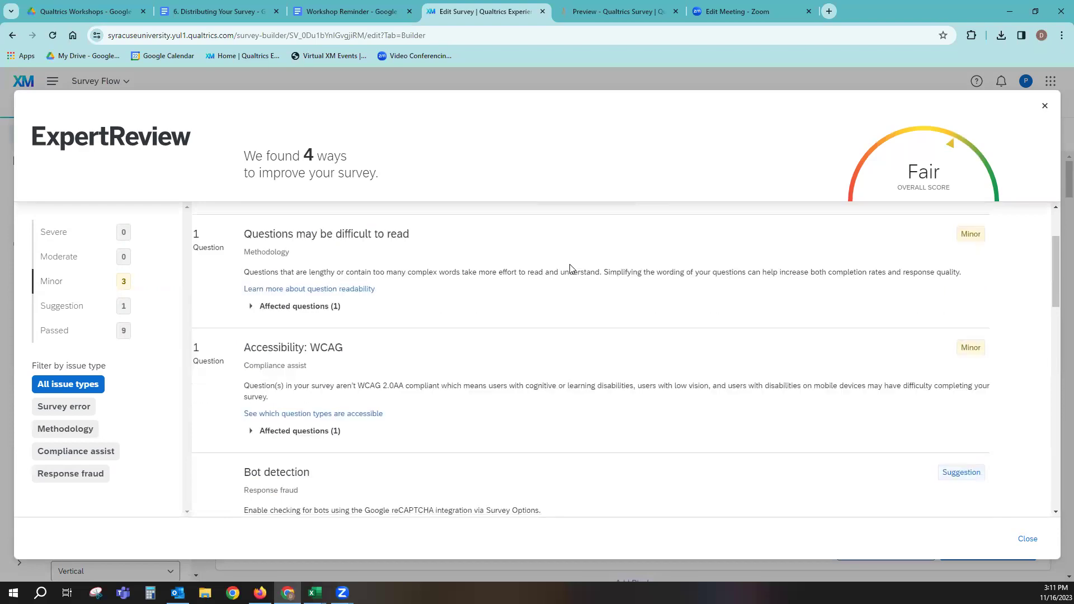
scroll(571, 269, down, 1)
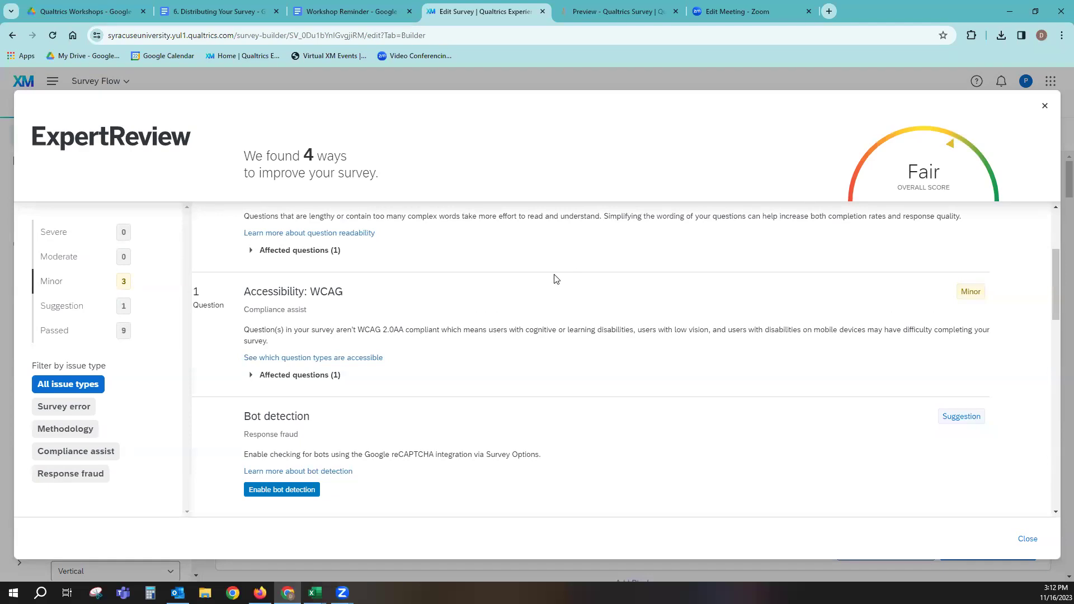
scroll(557, 279, down, 2)
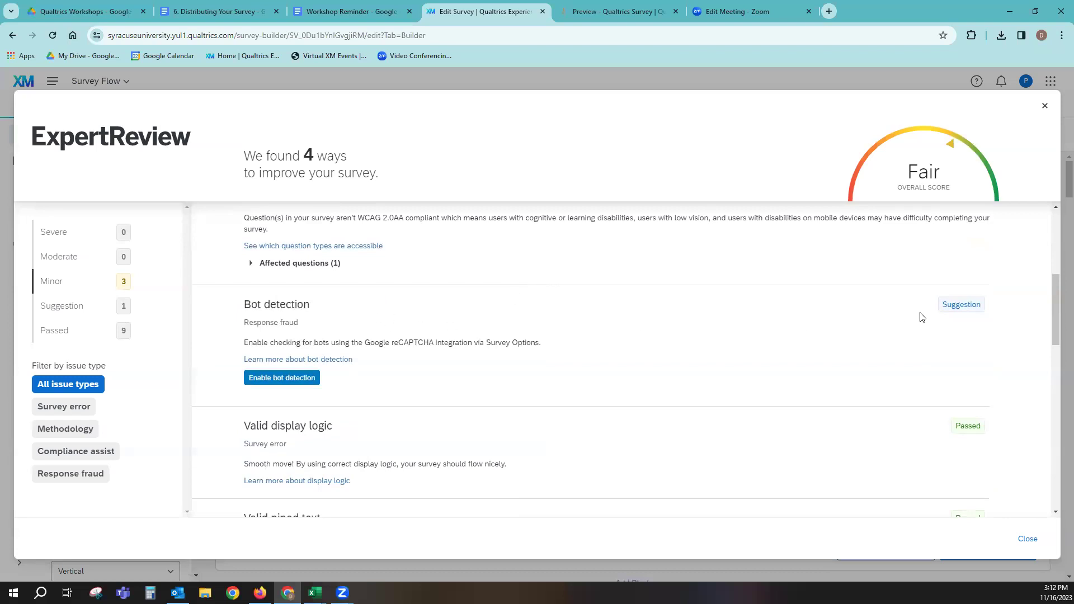
scroll(604, 308, down, 3)
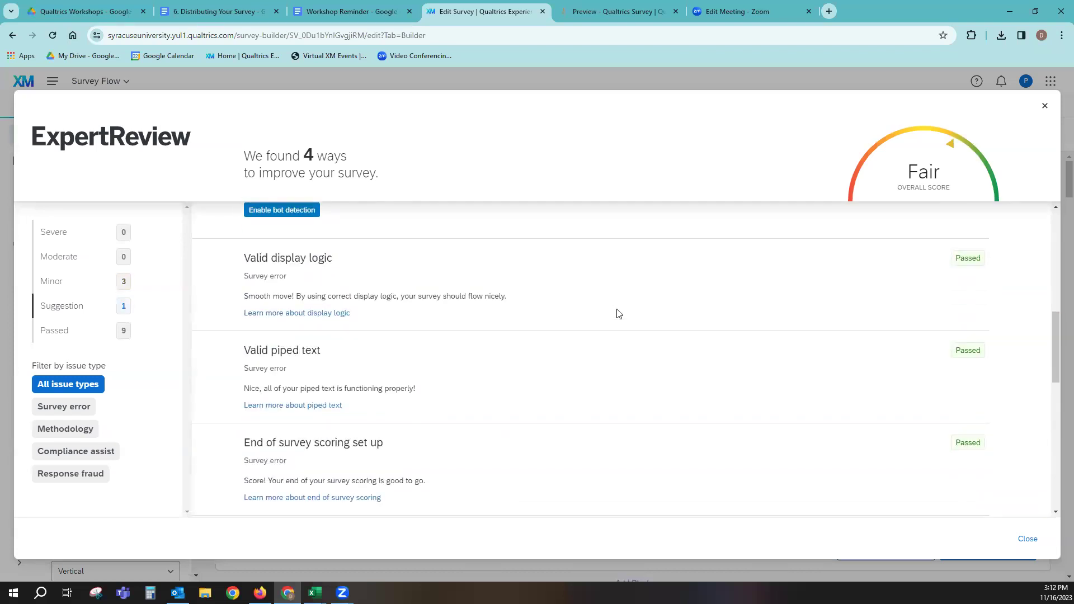
scroll(605, 310, down, 1)
scroll(605, 309, down, 1)
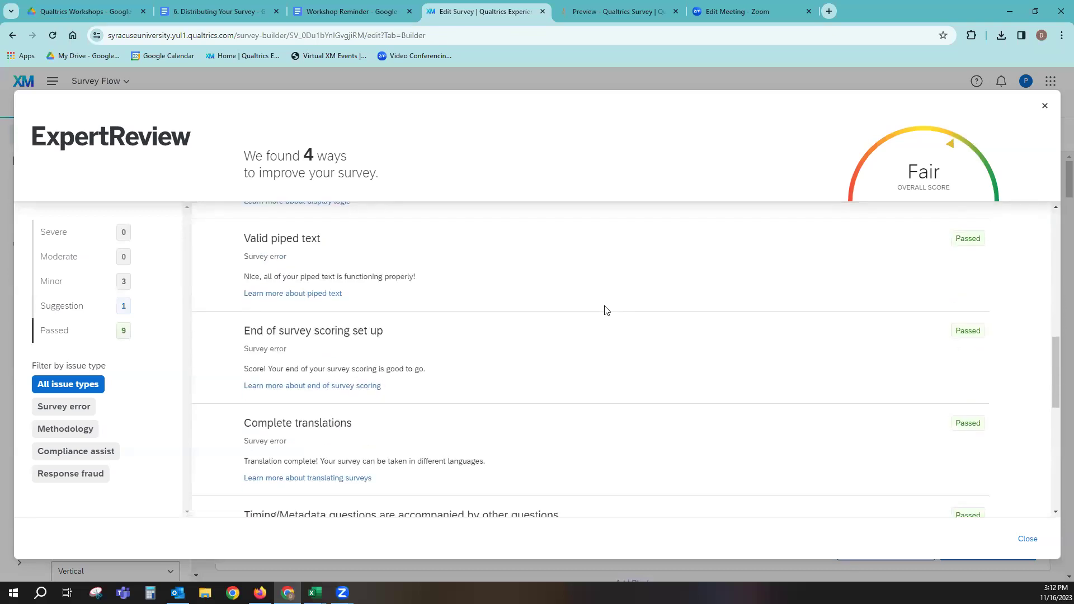
scroll(565, 274, down, 1)
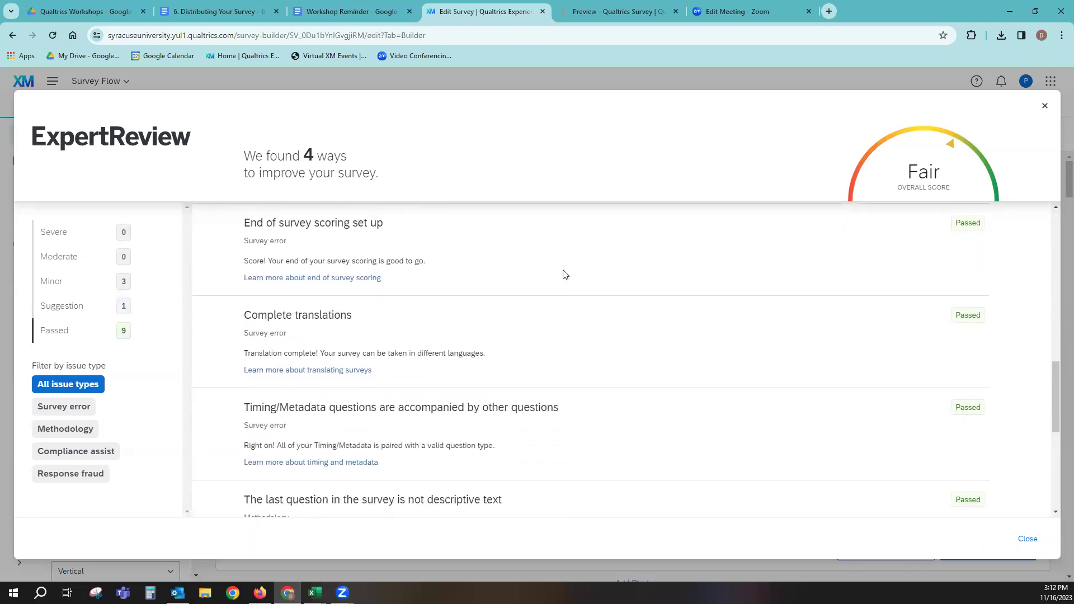
scroll(565, 275, down, 2)
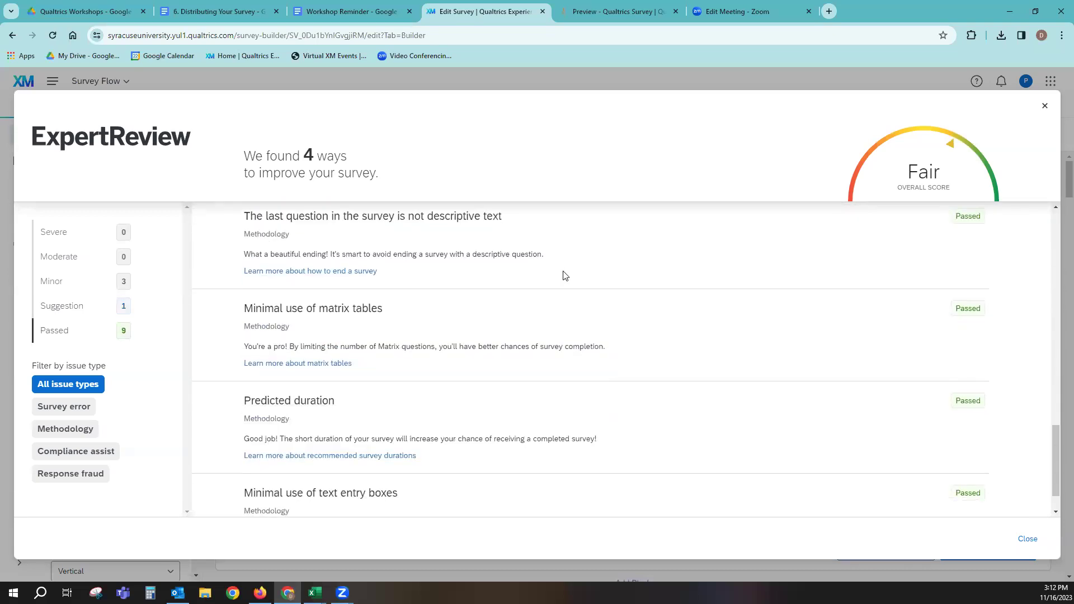
scroll(565, 275, down, 1)
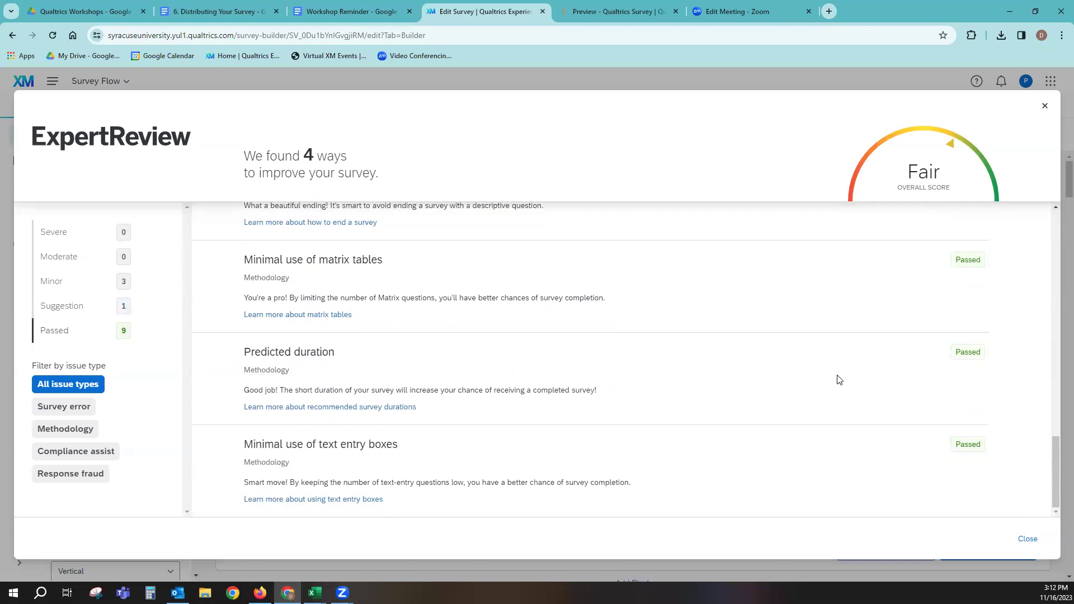
click(1027, 540)
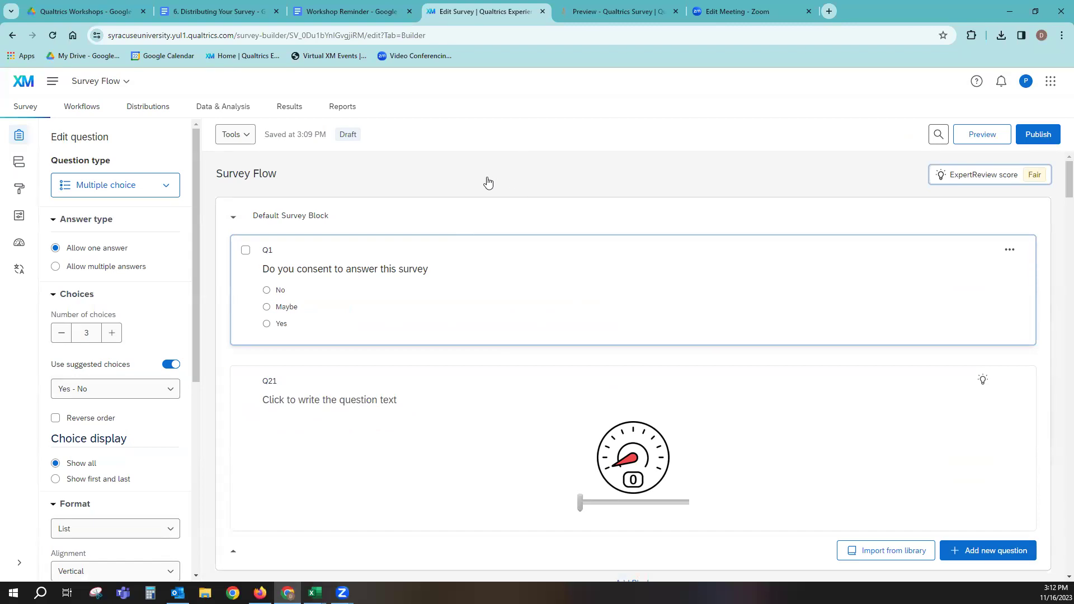
- Open the test response generator, enter 50 as the number of responses, and close it without generating any
click(246, 137)
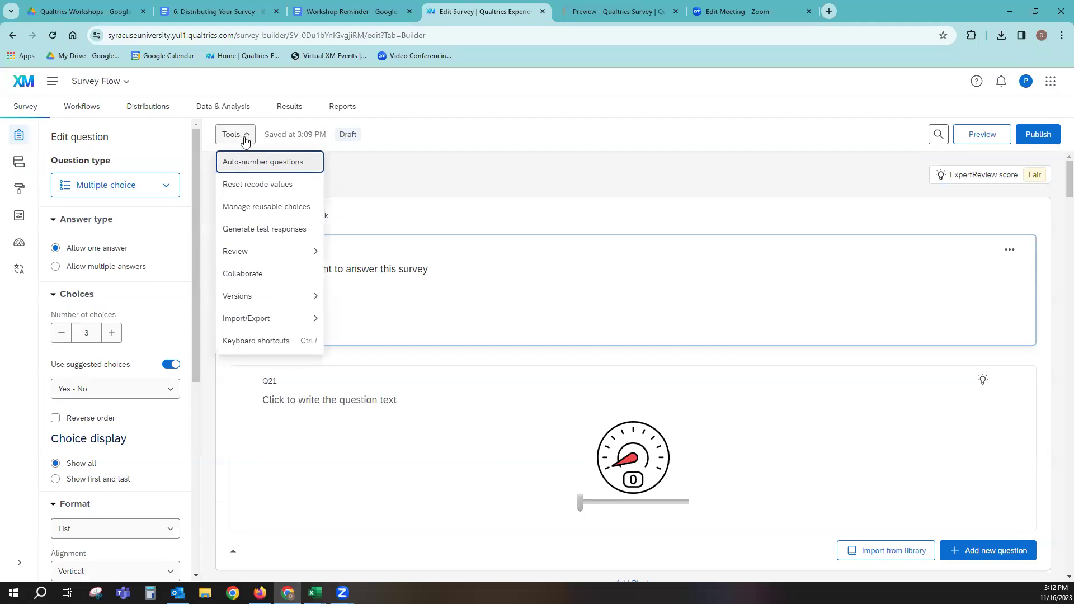
click(260, 235)
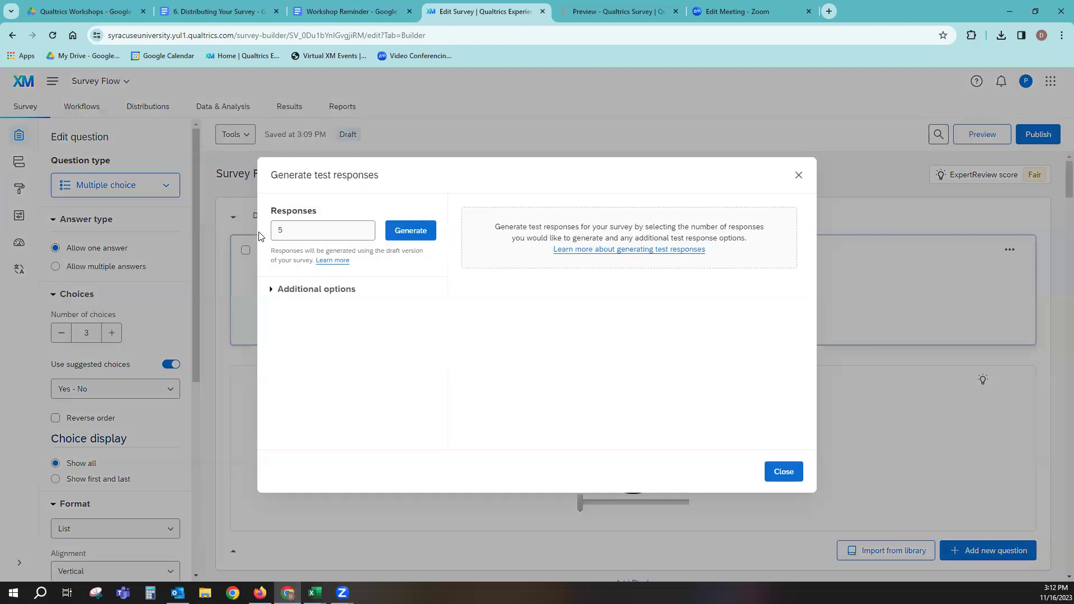
click(306, 230)
text(0)
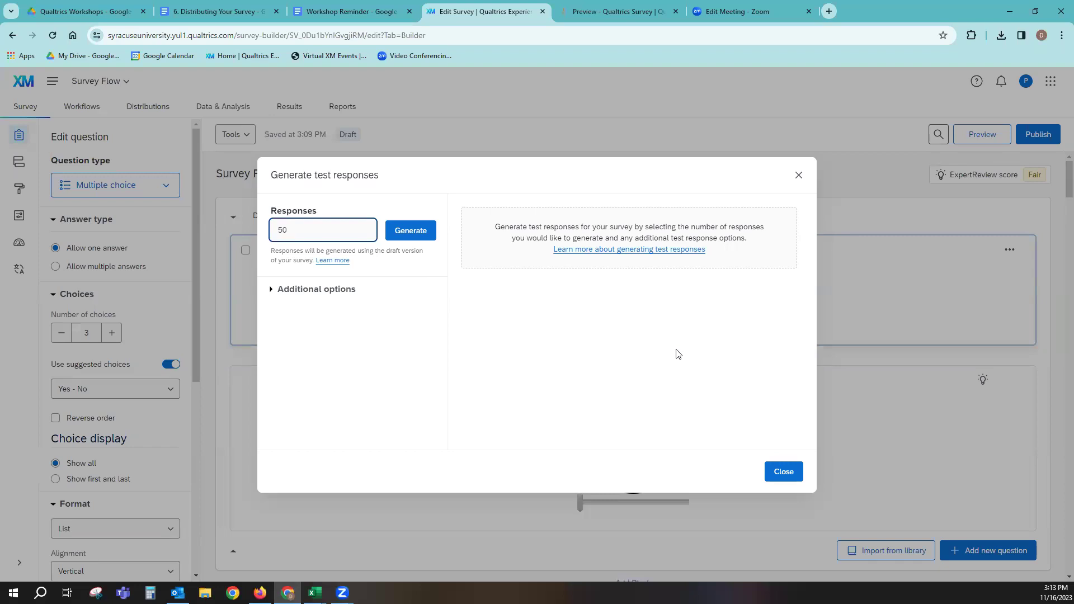
click(784, 472)
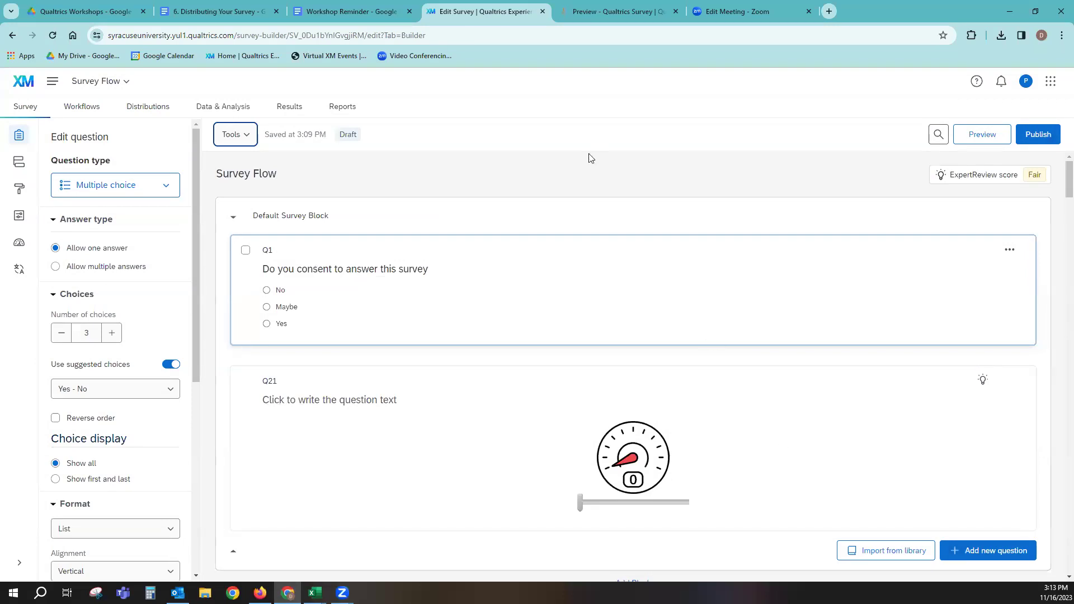
- Preview the survey, view the options for sharing its preview link, and close the preview
click(973, 136)
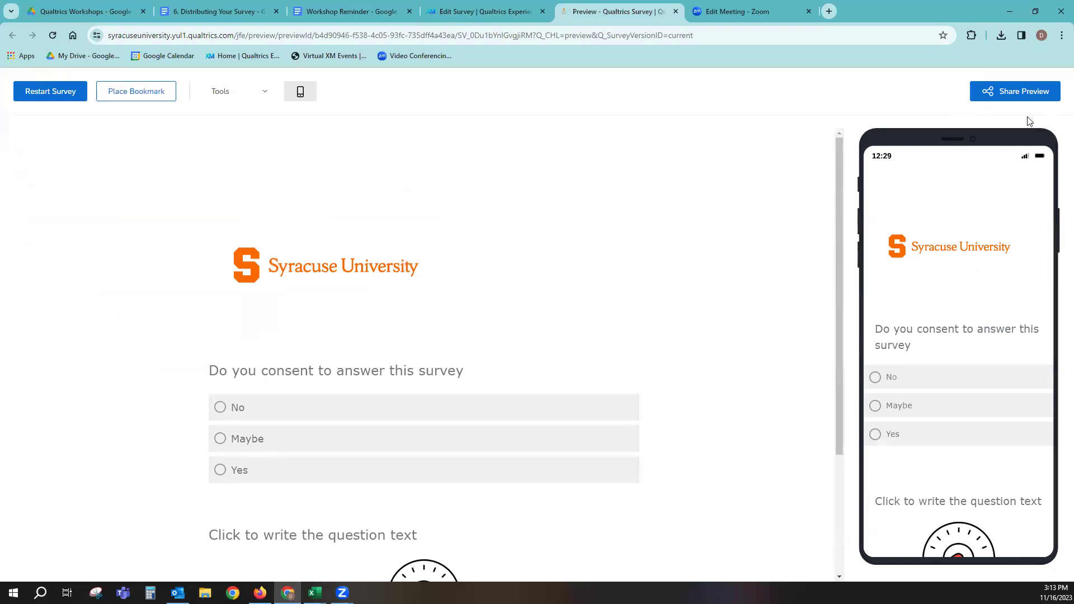
click(1009, 93)
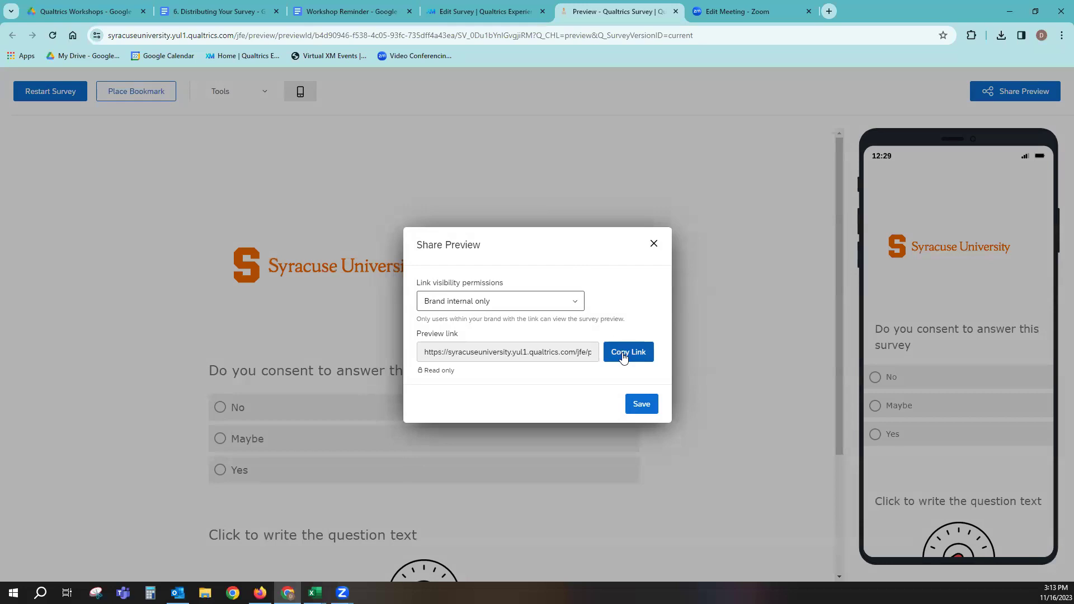
click(651, 247)
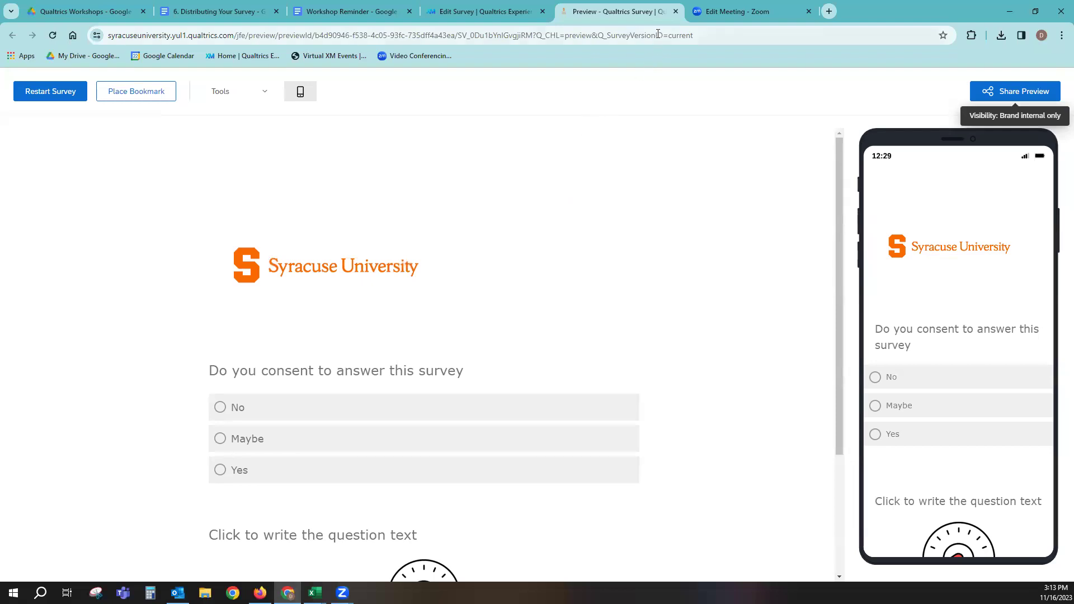
click(676, 12)
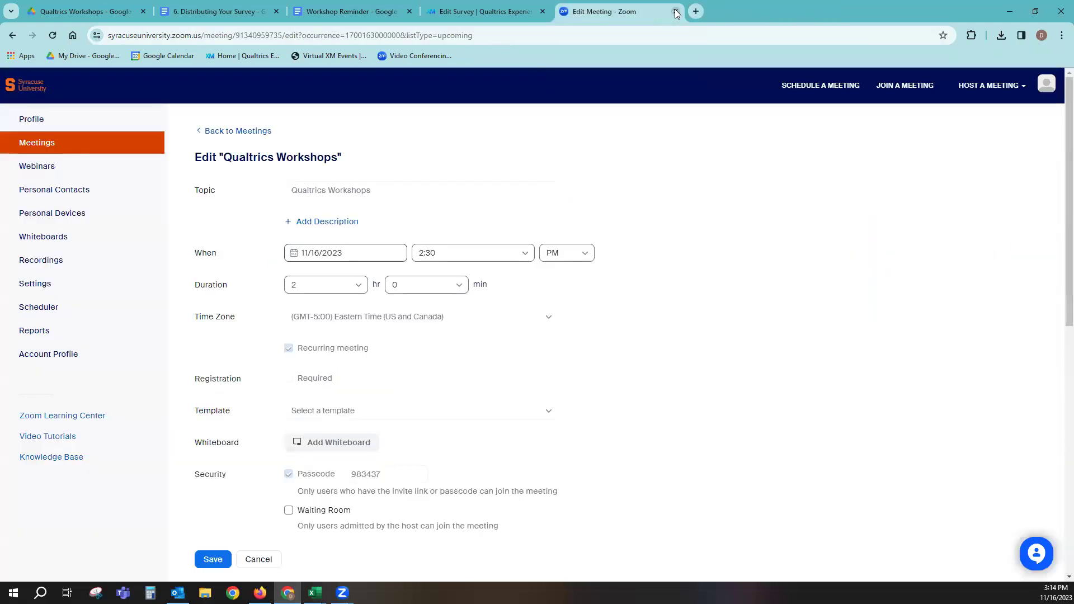
- Return to the survey editor and publish the Survey Flow survey with the default version description
click(443, 13)
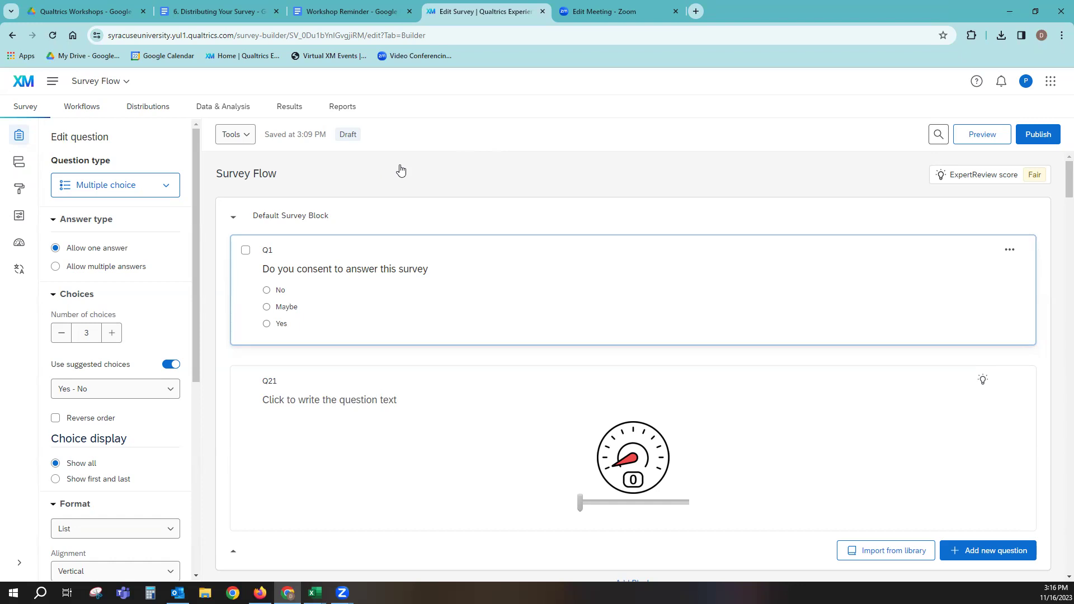
click(1031, 137)
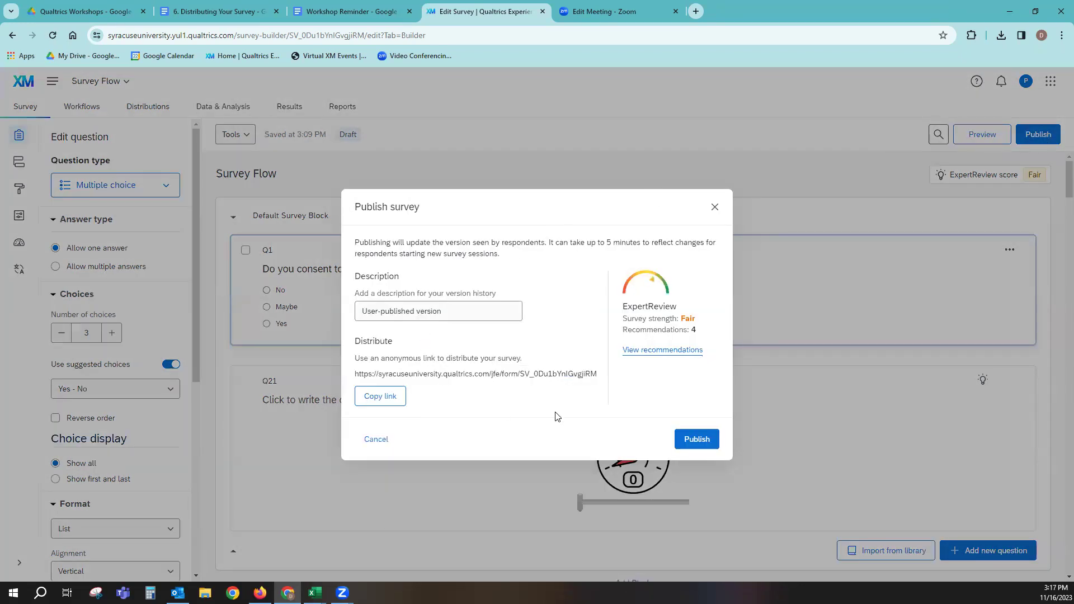
click(690, 439)
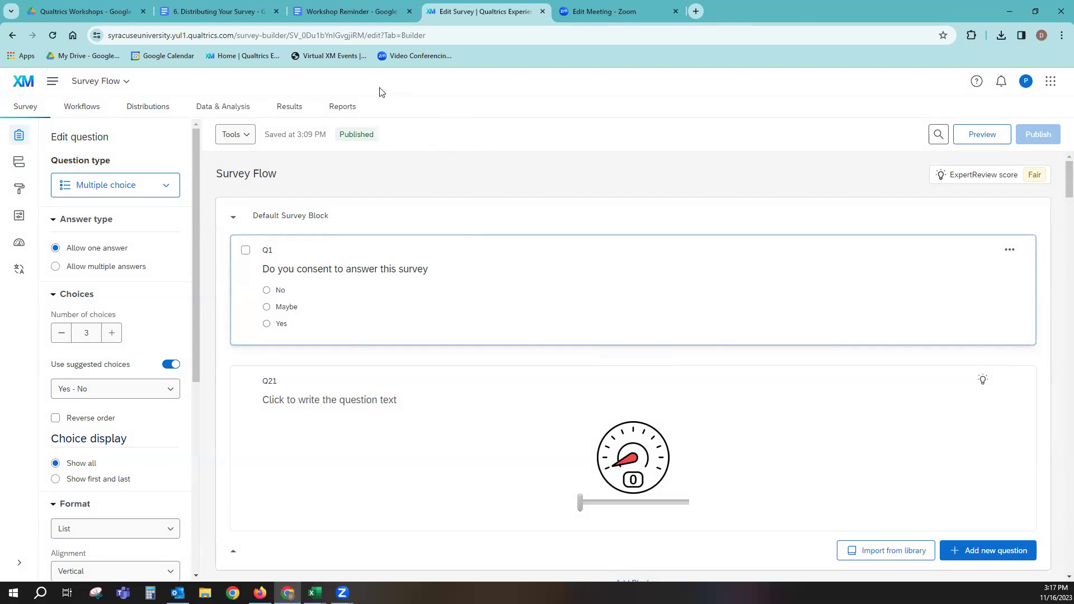
- Review the survey's distribution options for social media, the offline app and the QR code
click(139, 111)
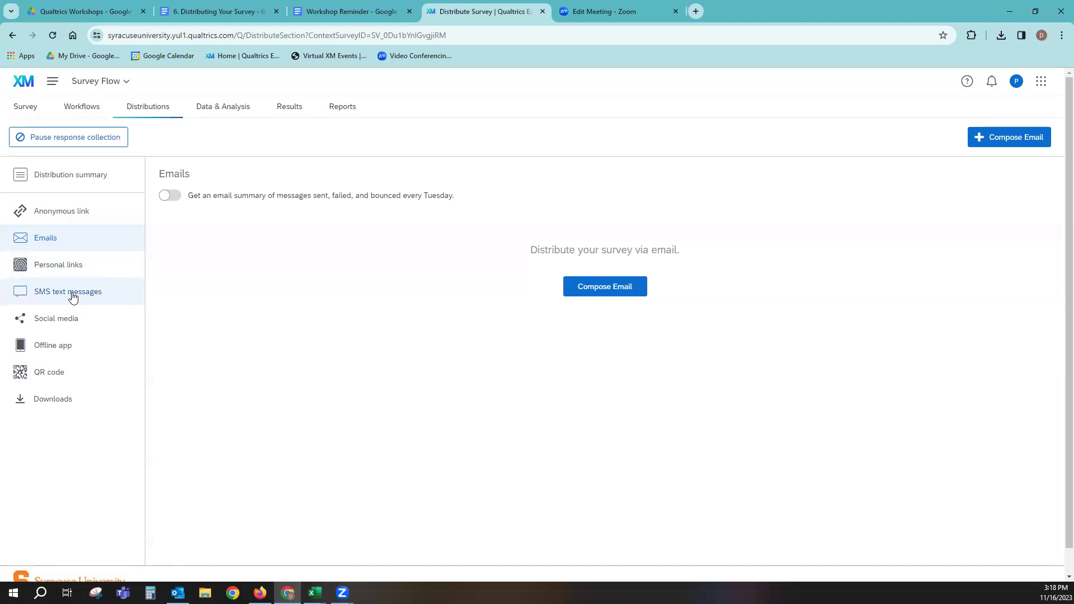
click(63, 327)
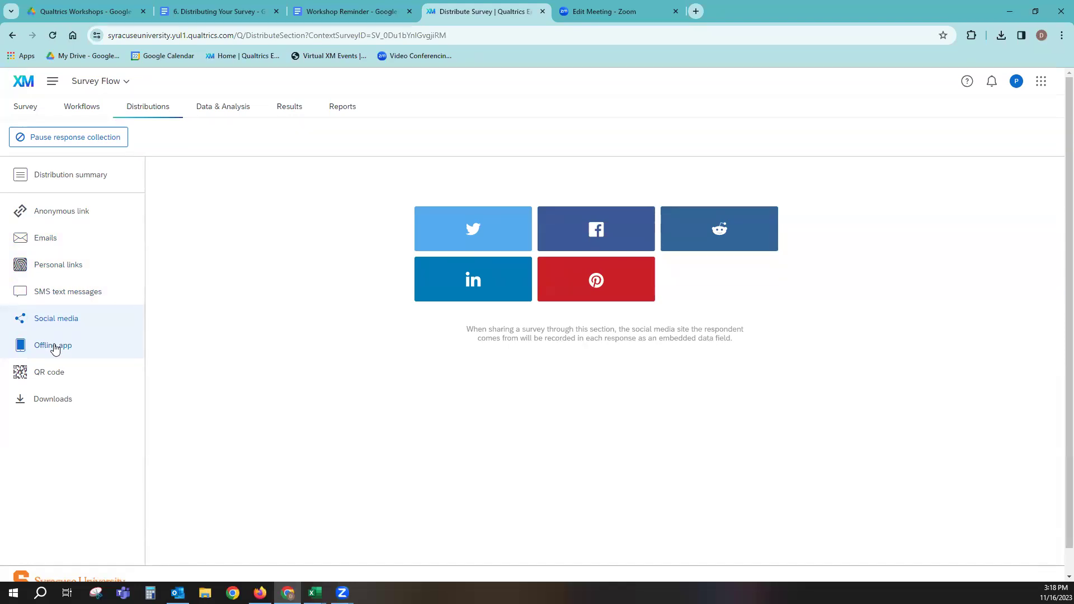
click(54, 346)
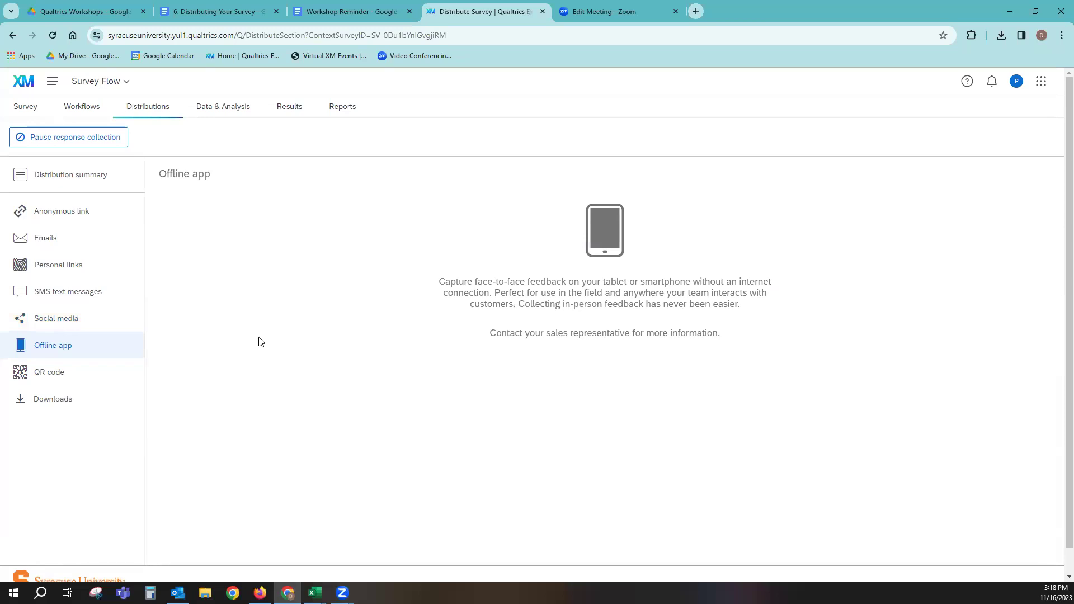
click(65, 375)
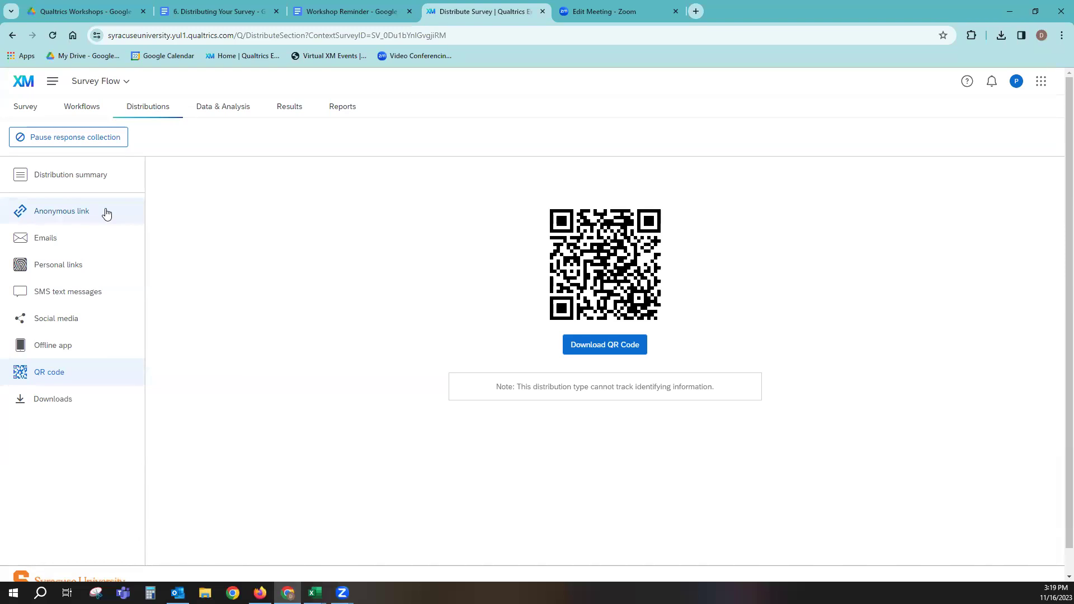
- Copy the anonymous survey link and open it in a new browser tab
click(54, 217)
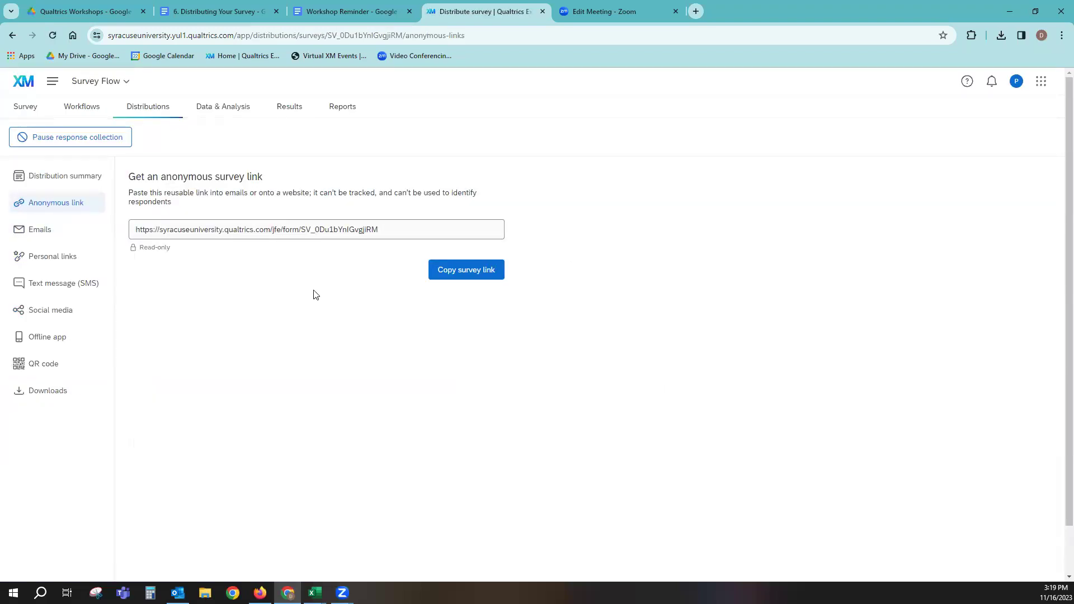
click(463, 277)
click(697, 11)
click(633, 36)
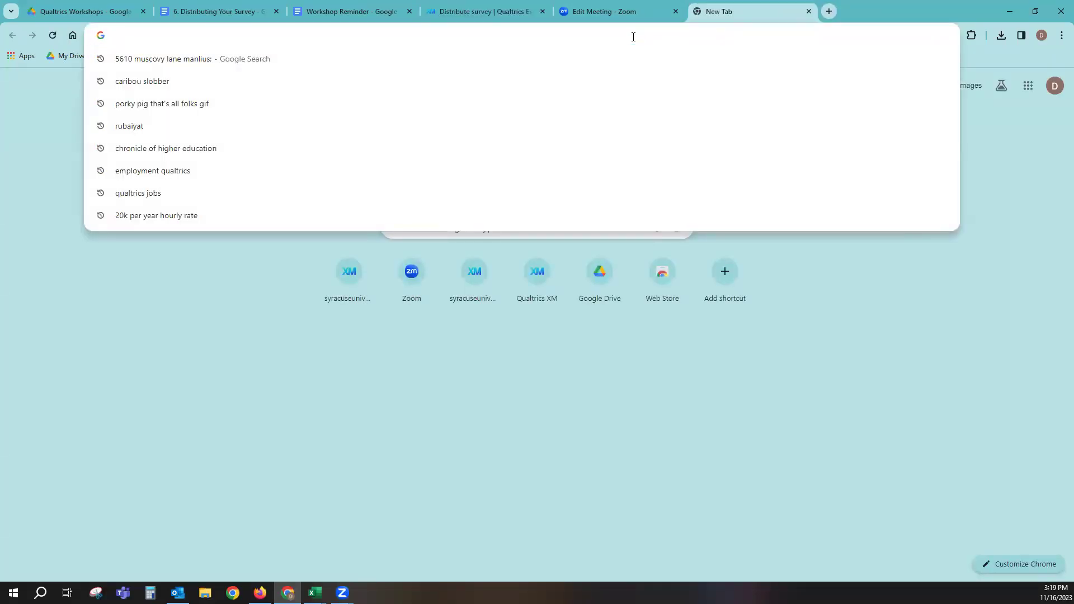
right_click(633, 37)
click(658, 133)
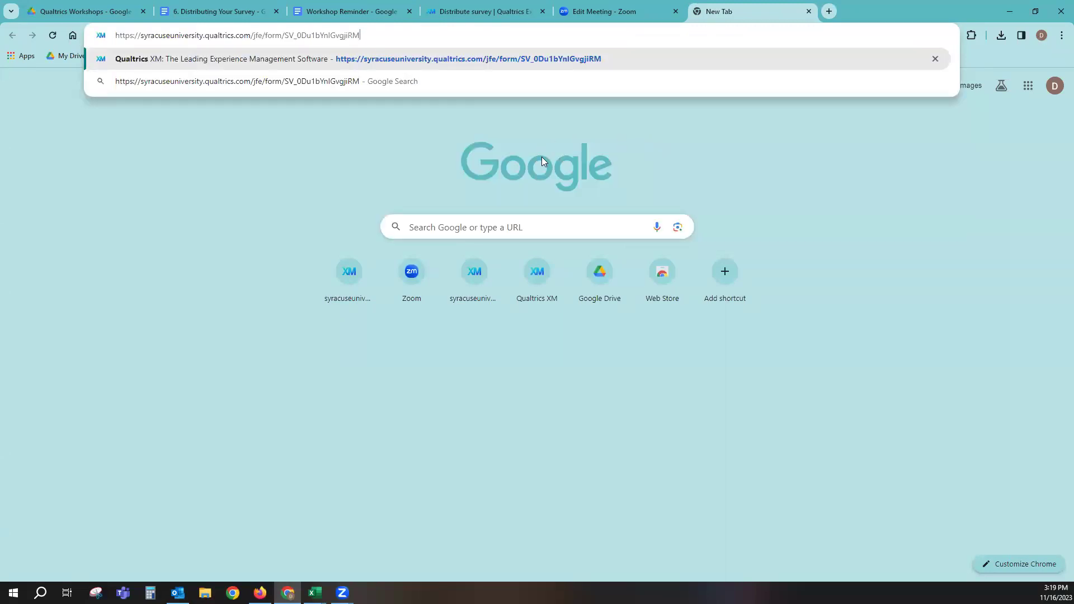
key(Return)
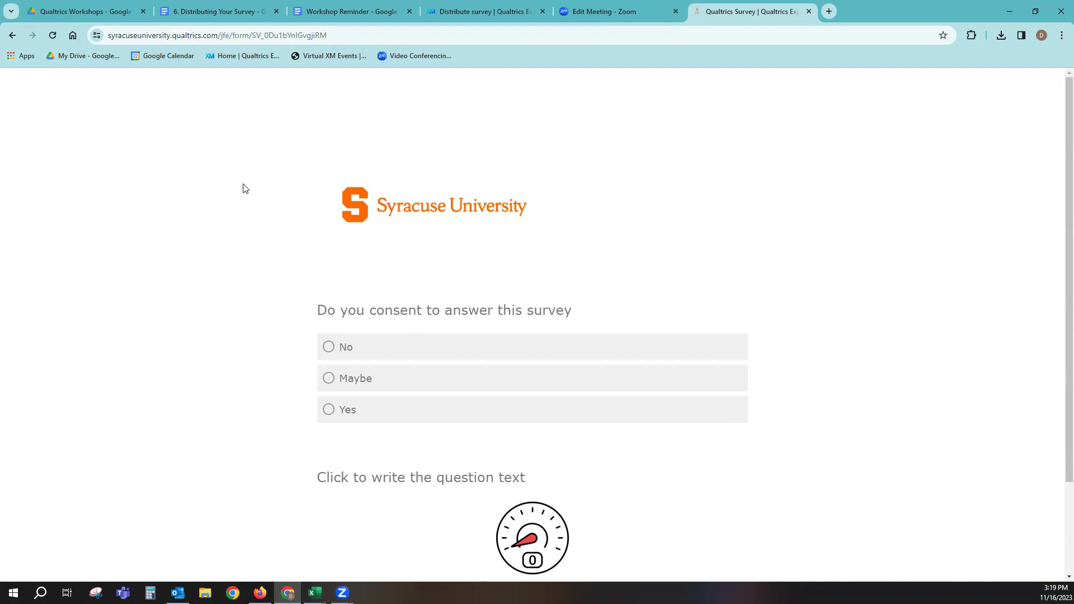
- Go from the survey's distributions to the contact directory, view the contacts in the aaa list, and return to all lists
click(471, 13)
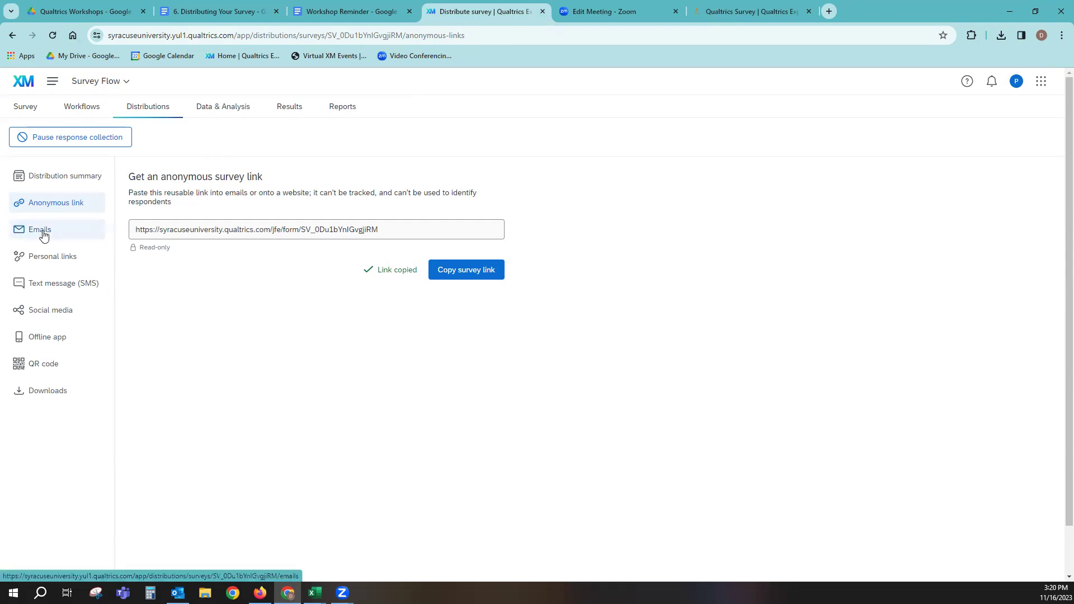
click(51, 83)
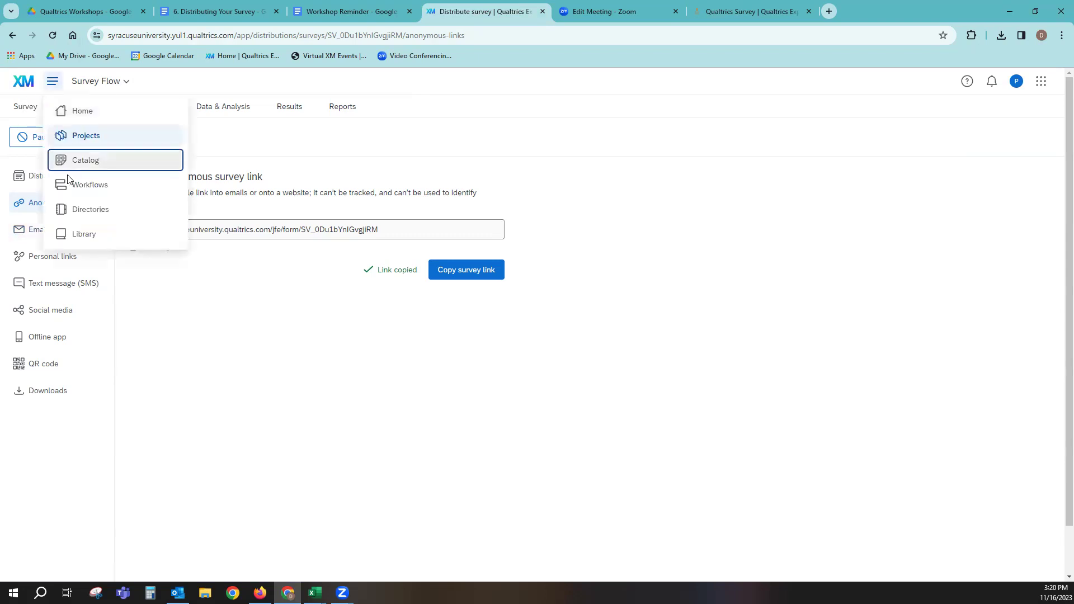
click(82, 216)
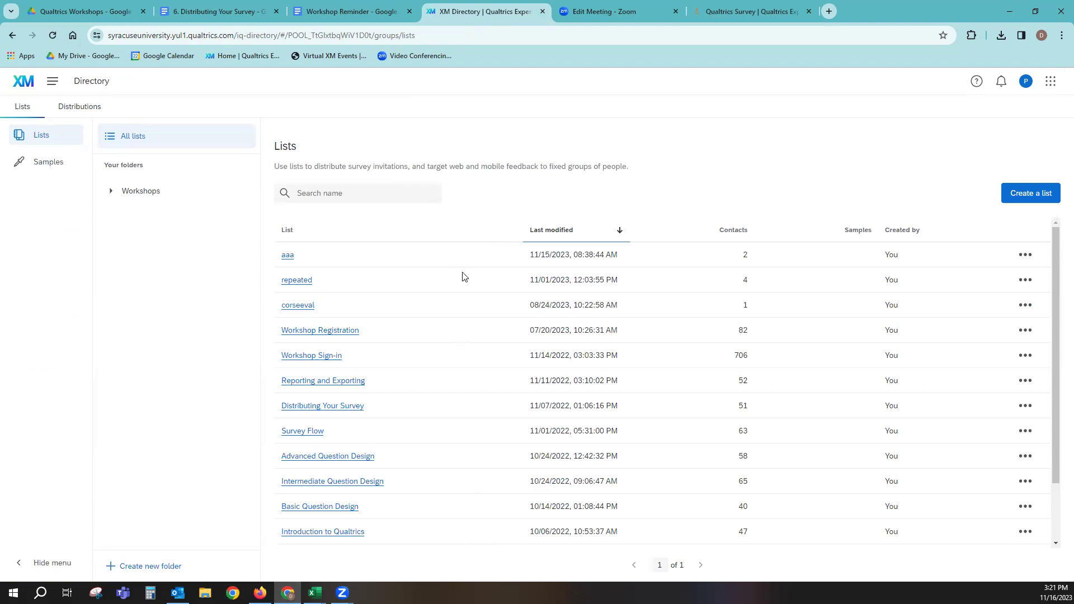
click(287, 256)
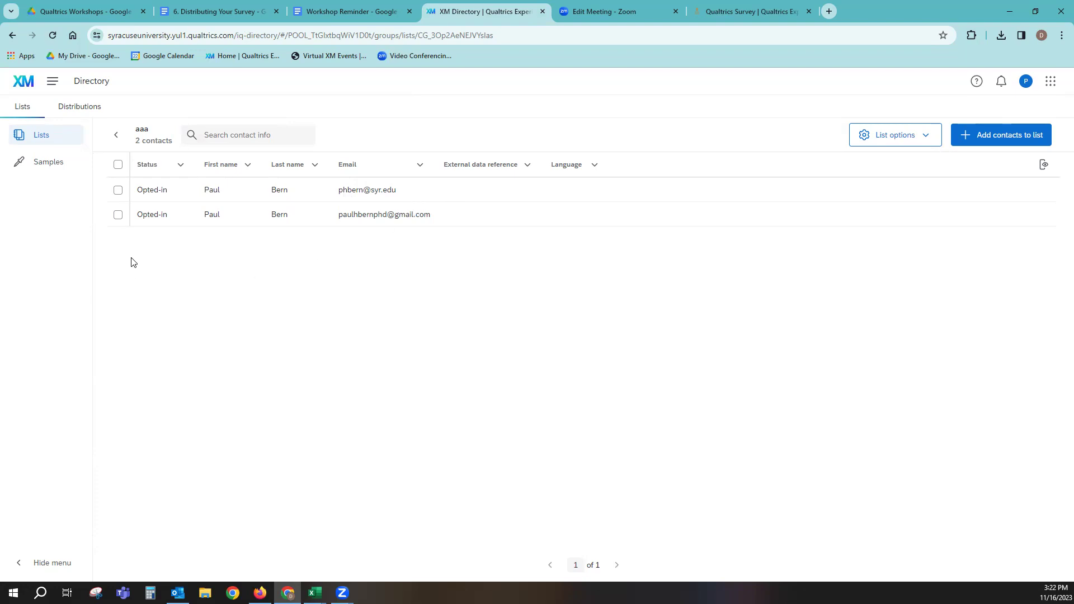
click(116, 135)
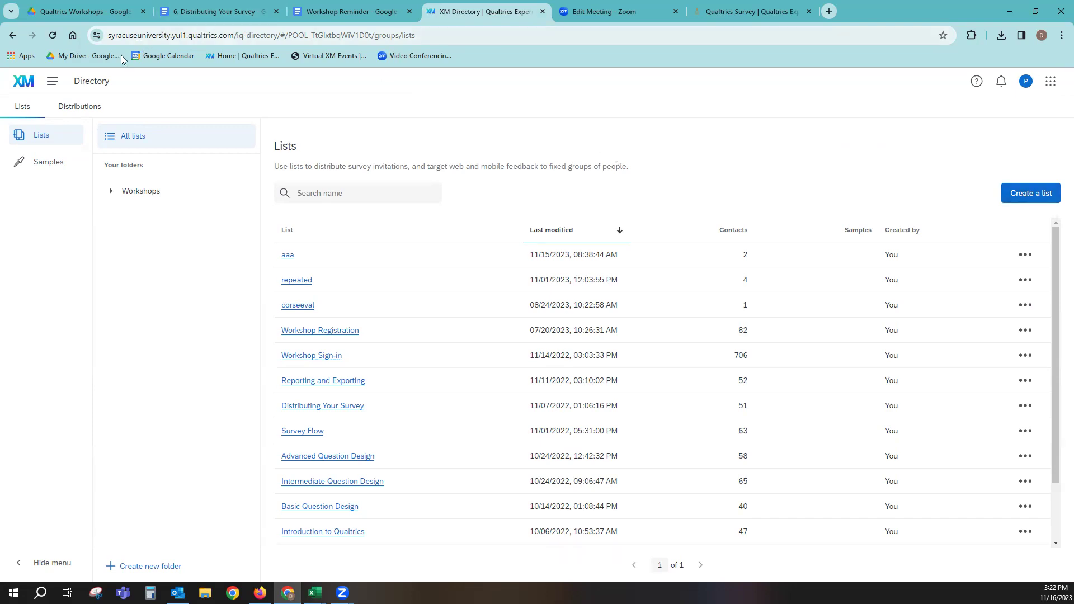
- Create a new contact list named "first"
click(1033, 202)
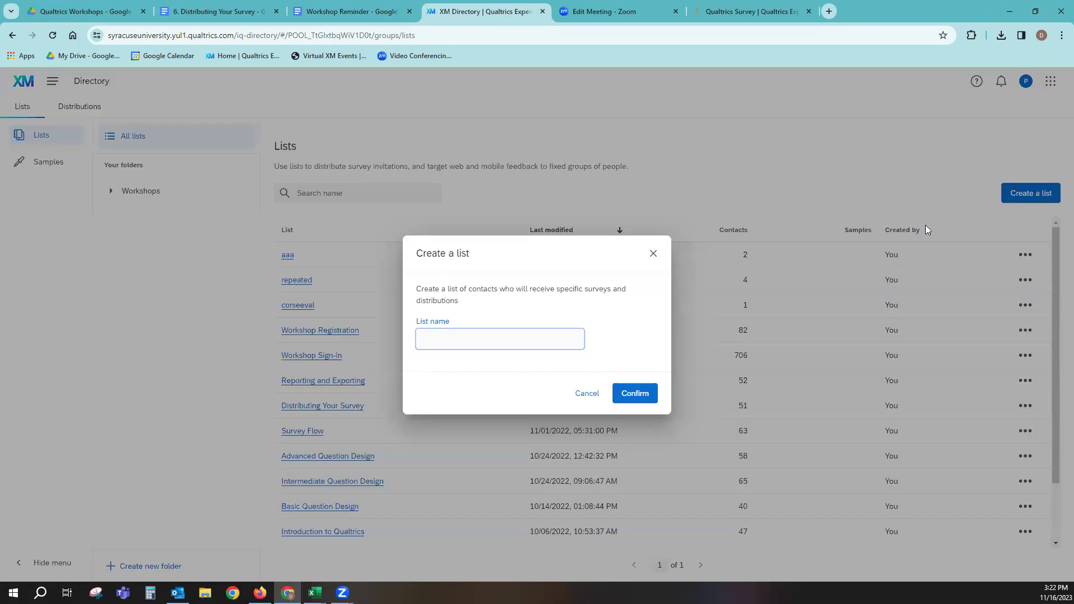
text(first)
click(632, 398)
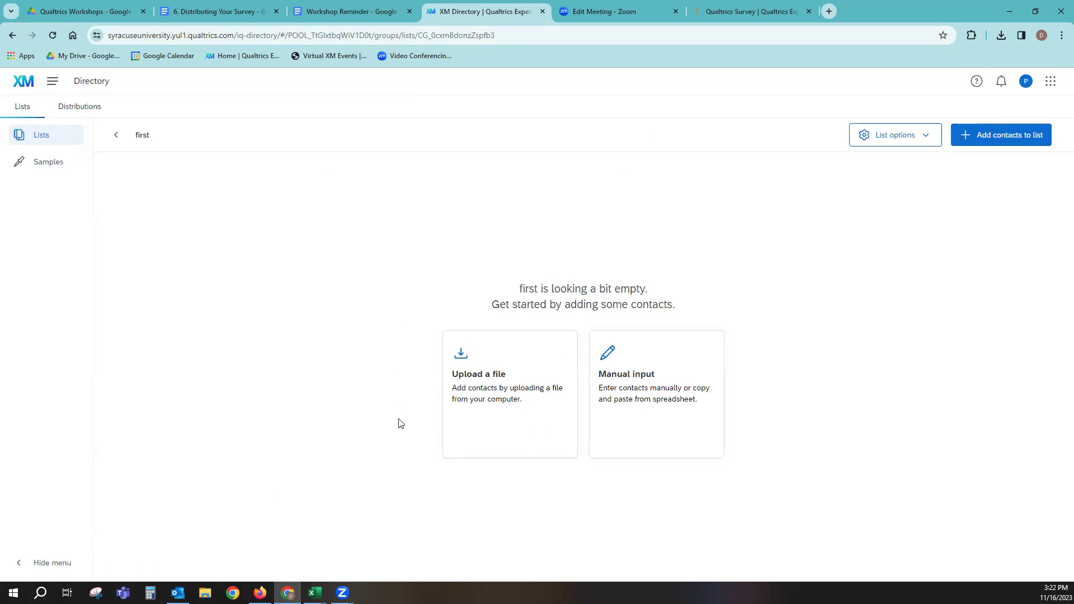
- Start manual contact entry for the new list and add an embedded data column named "school"
click(646, 395)
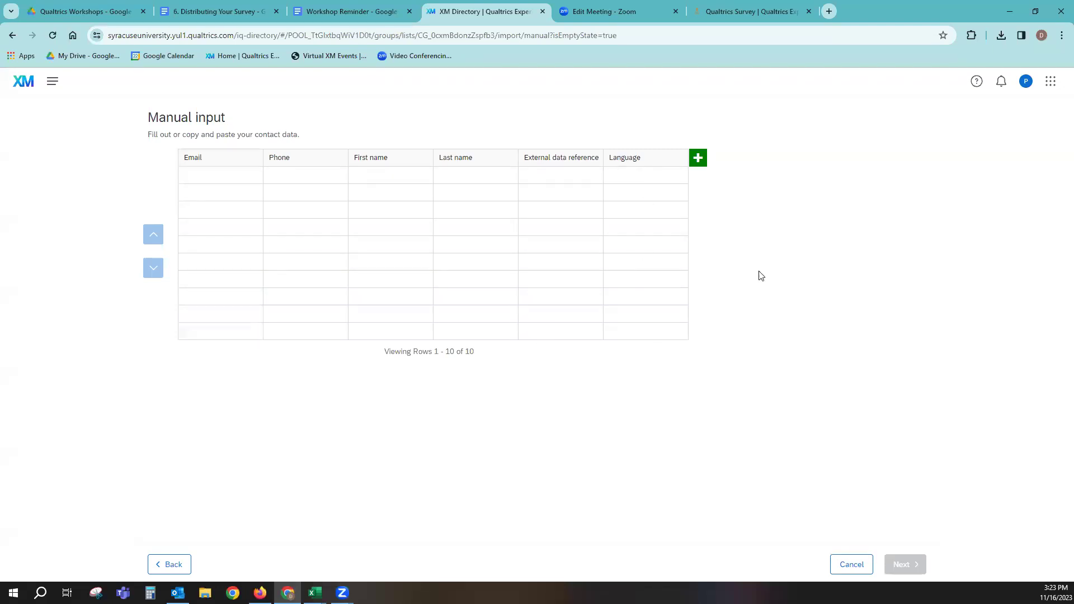
click(698, 159)
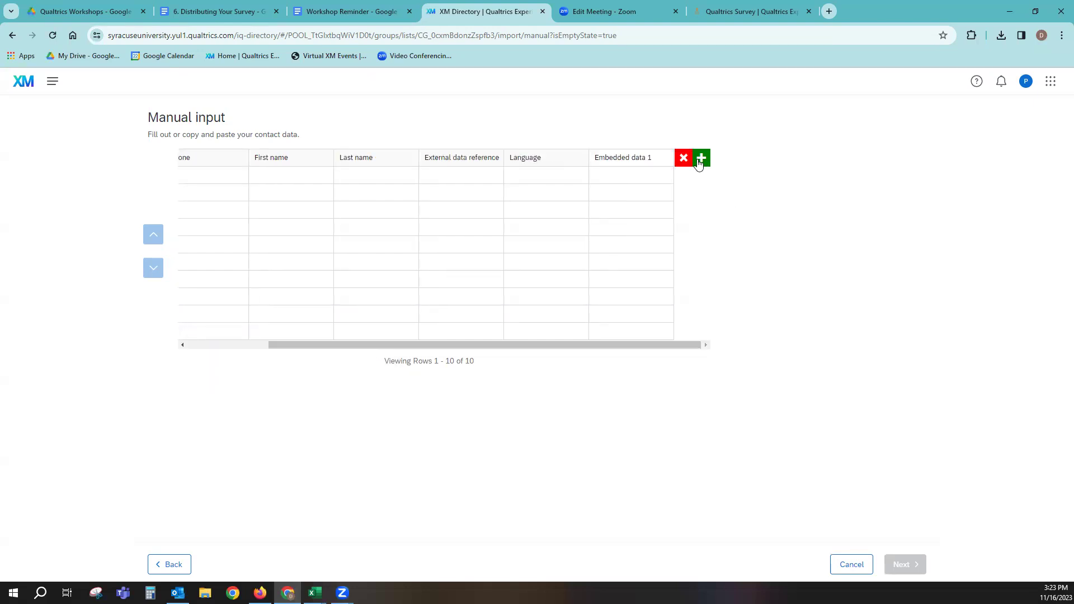
drag(659, 161, 569, 165)
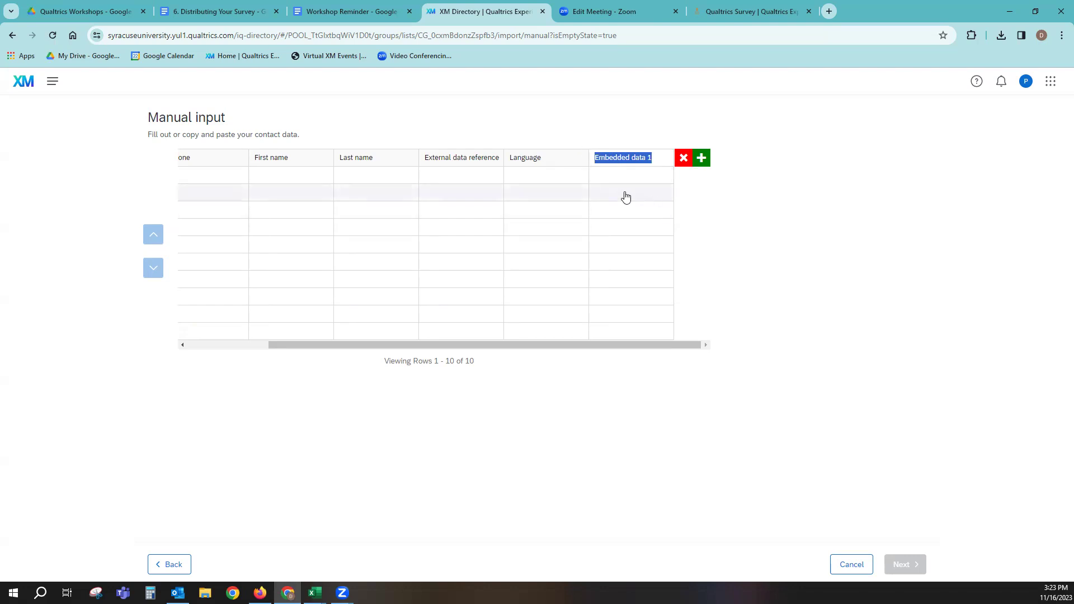
mouse_move(658, 159)
mouse_down()
mouse_move(612, 159)
mouse_move(650, 161)
mouse_up()
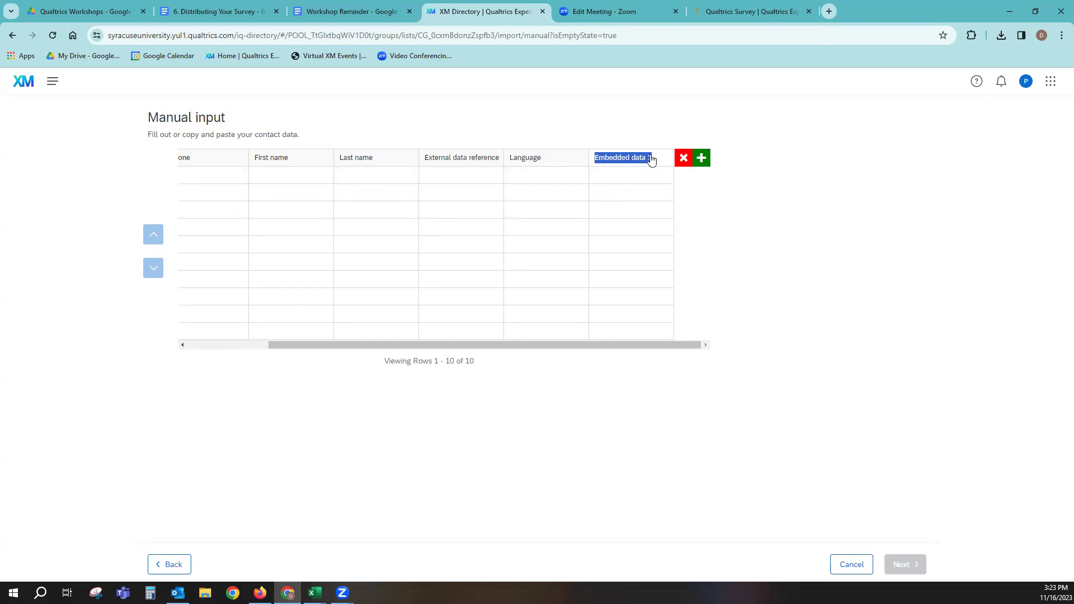
click(663, 155)
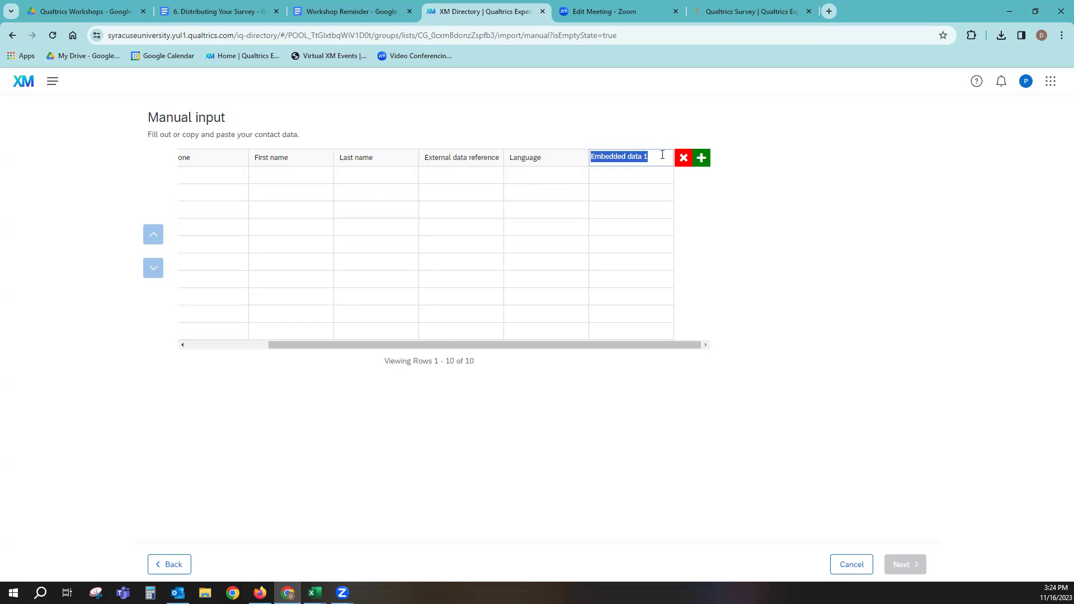
key(BackSpace)
text(s)
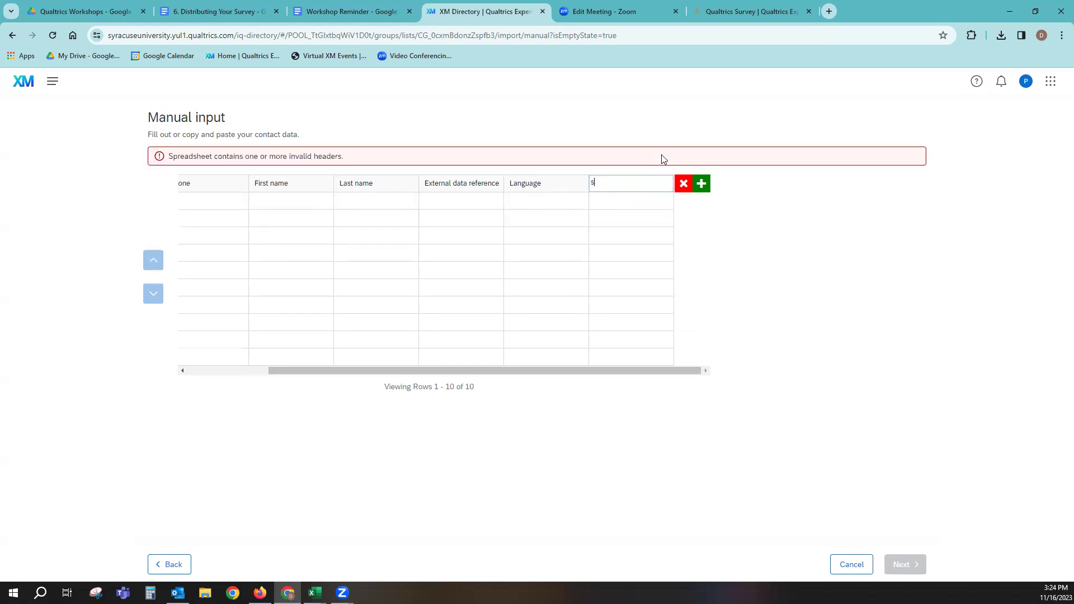
text(choo)
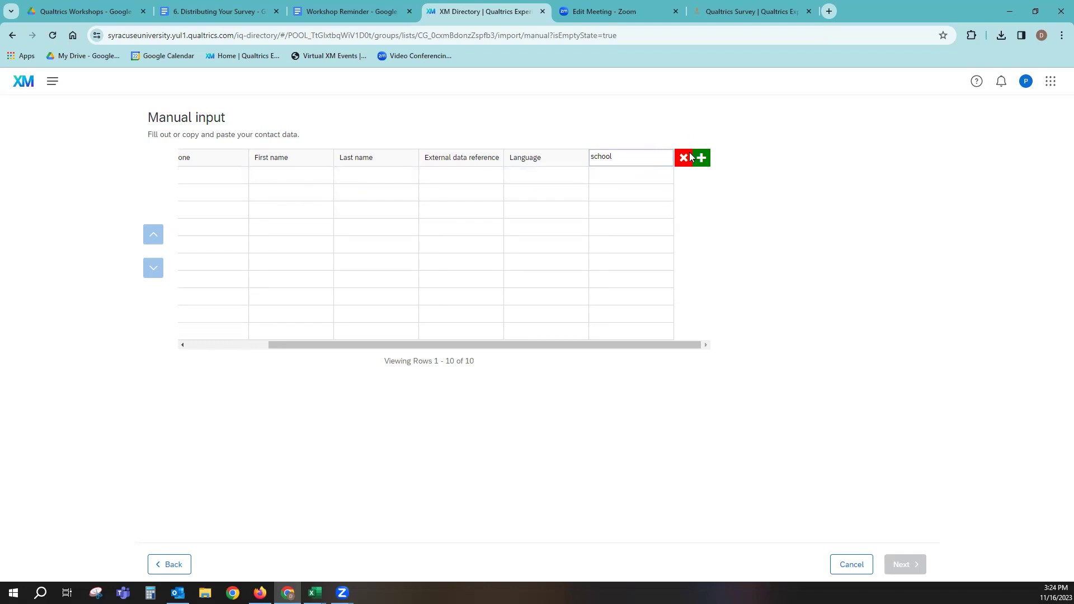
click(644, 178)
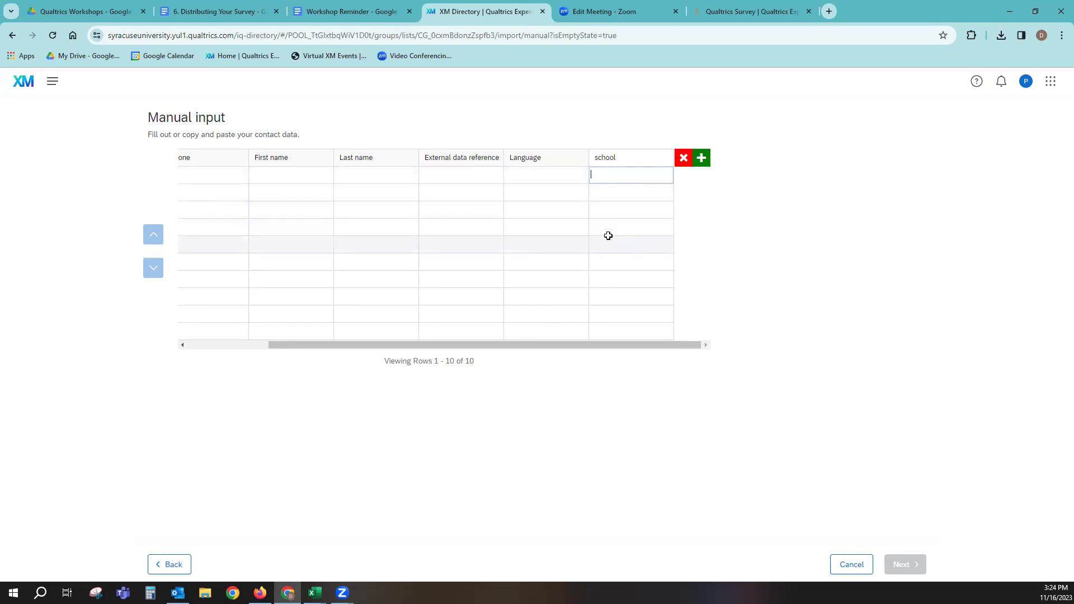
drag(550, 345, 421, 351)
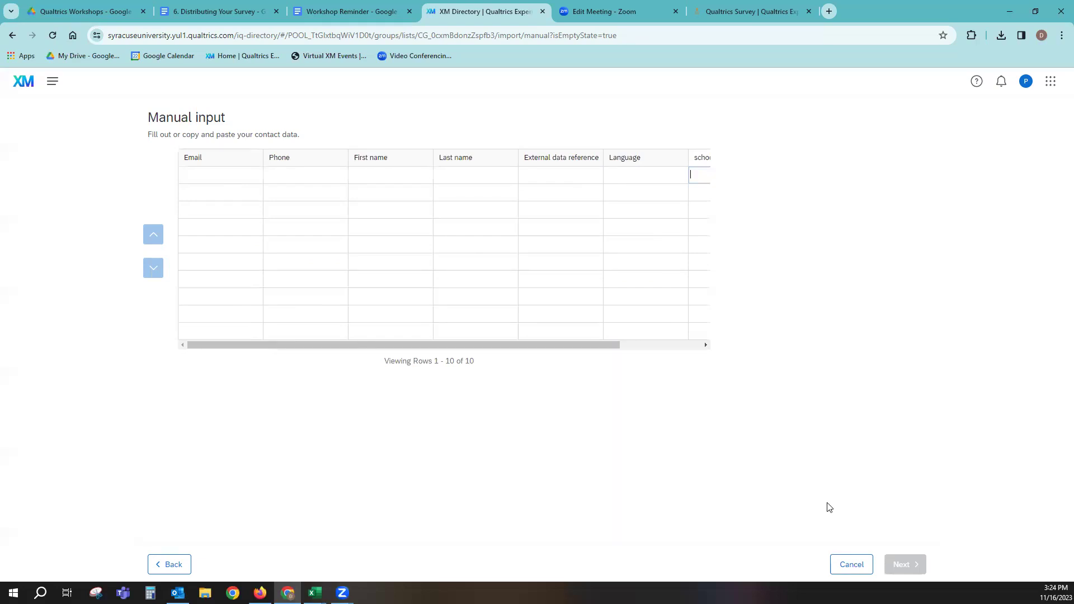
- Leave manual entry, start a file upload for the "first" list, and download the sample contacts template
click(174, 565)
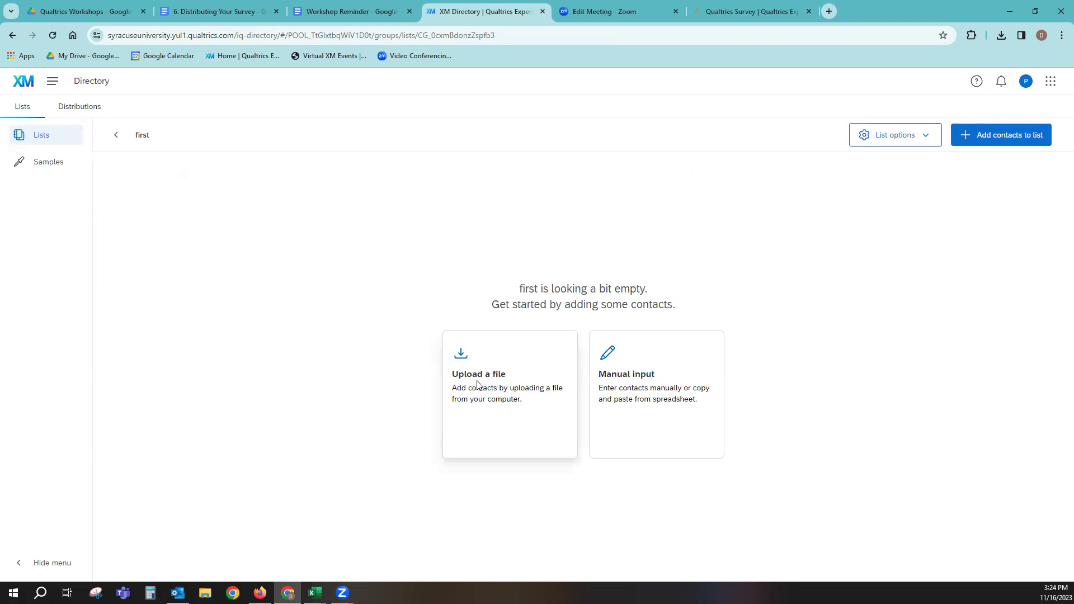
click(478, 385)
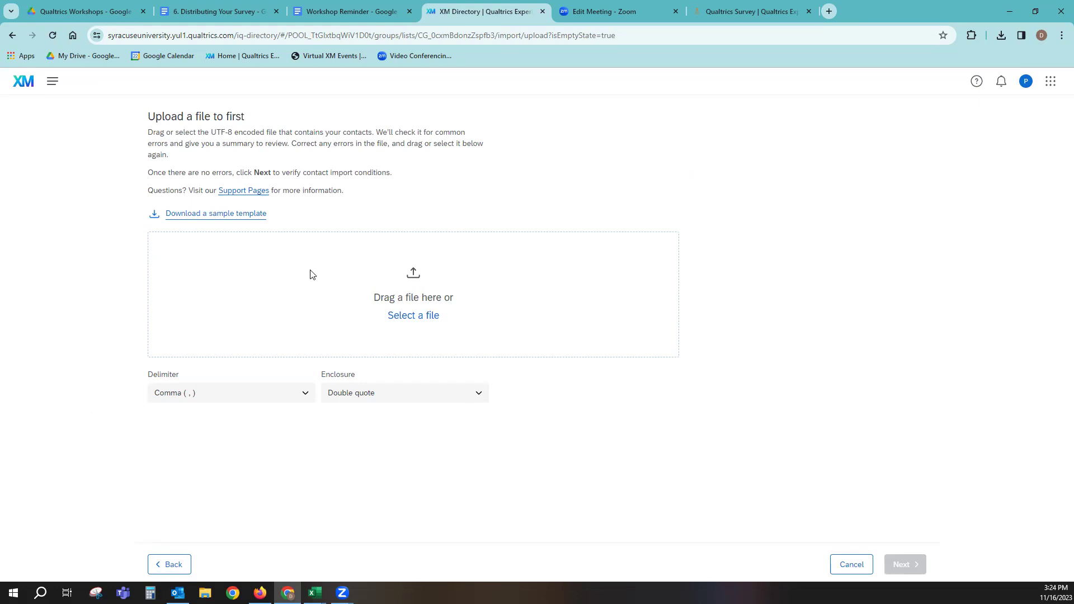
click(224, 218)
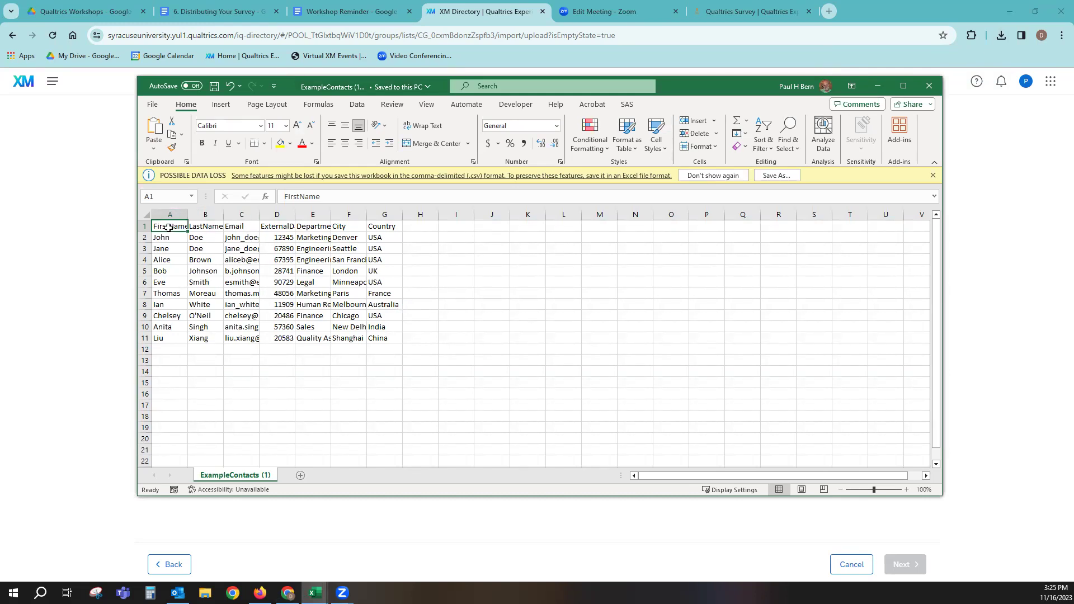
- In the template, widen the name and external reference columns, and clear the Department, City and Country columns and all external reference values
drag(187, 215, 312, 215)
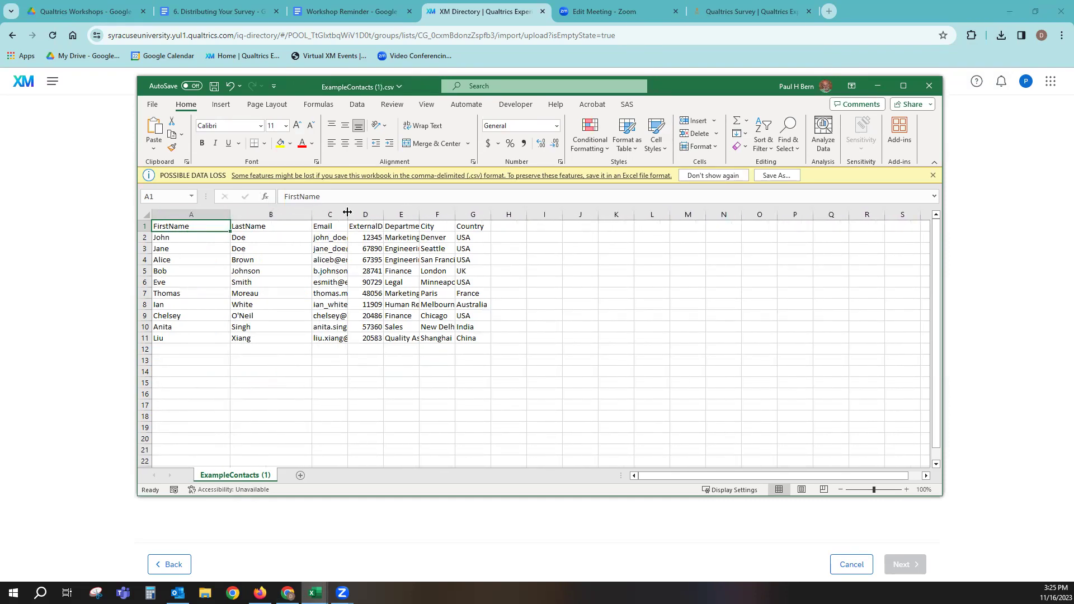
drag(383, 214, 424, 215)
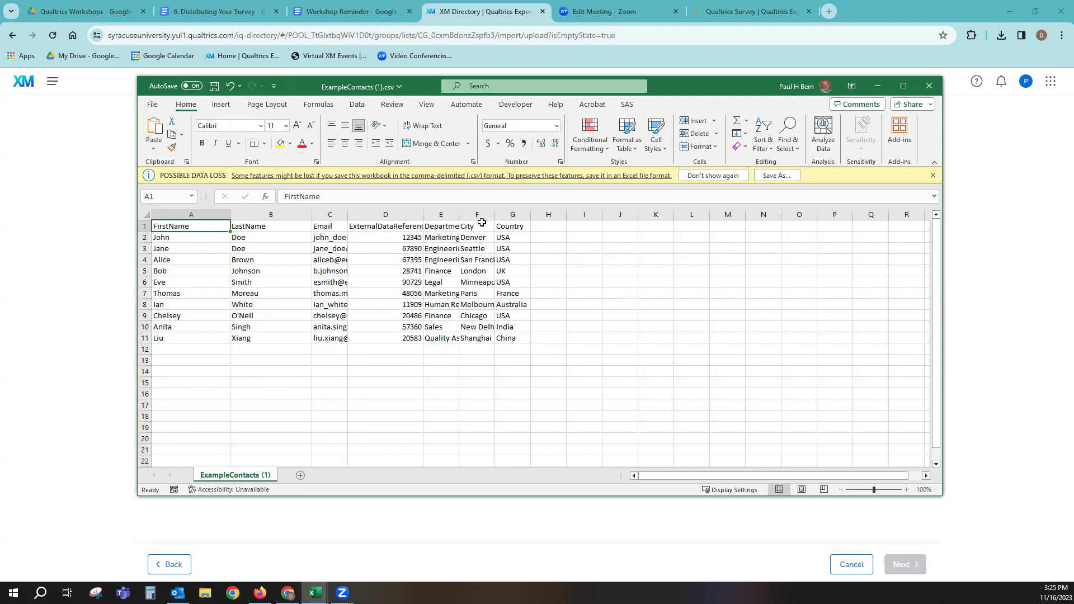
click(434, 228)
drag(434, 227, 509, 338)
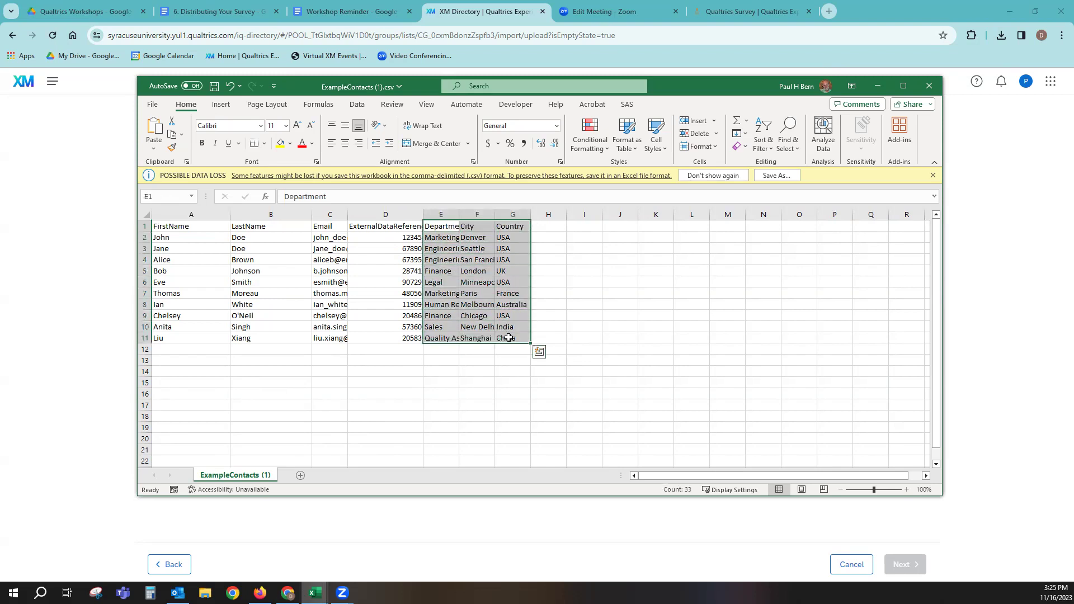
key(BackSpace)
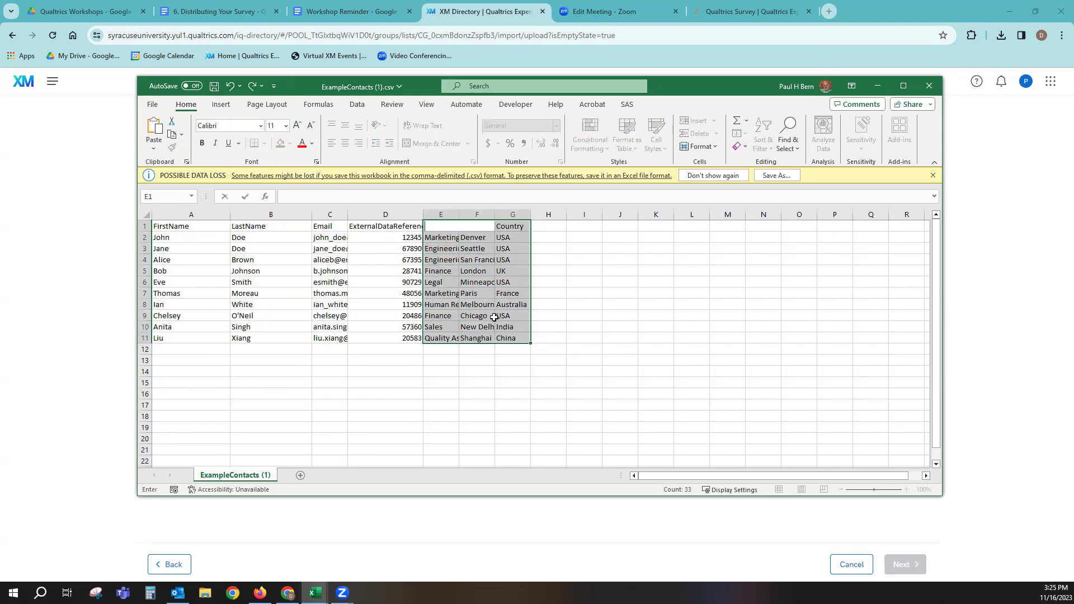
click(492, 251)
drag(431, 228, 511, 338)
key(Delete)
drag(402, 237, 404, 336)
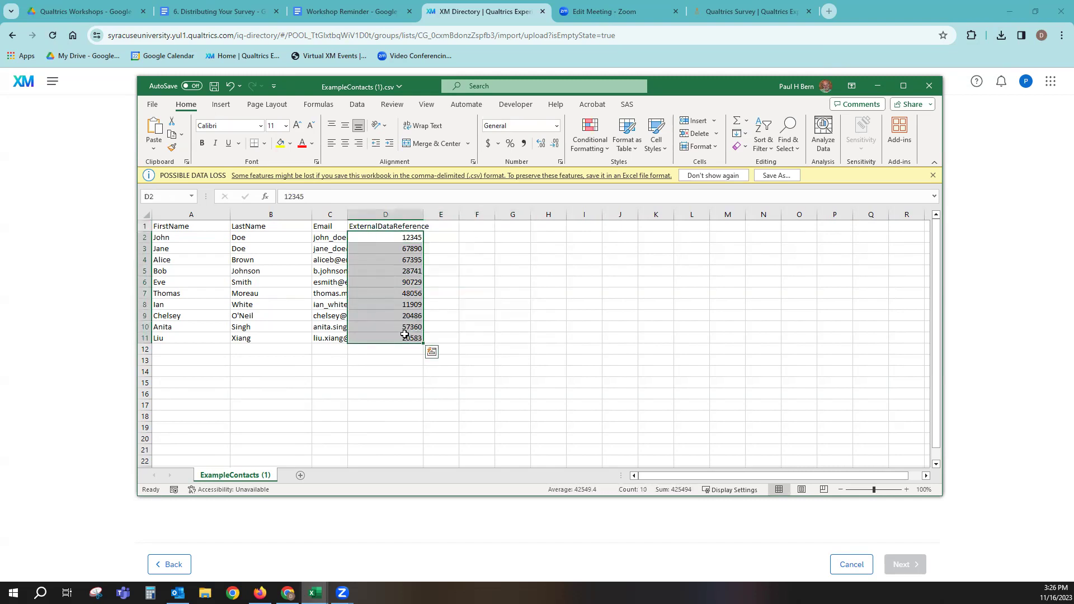
key(Delete)
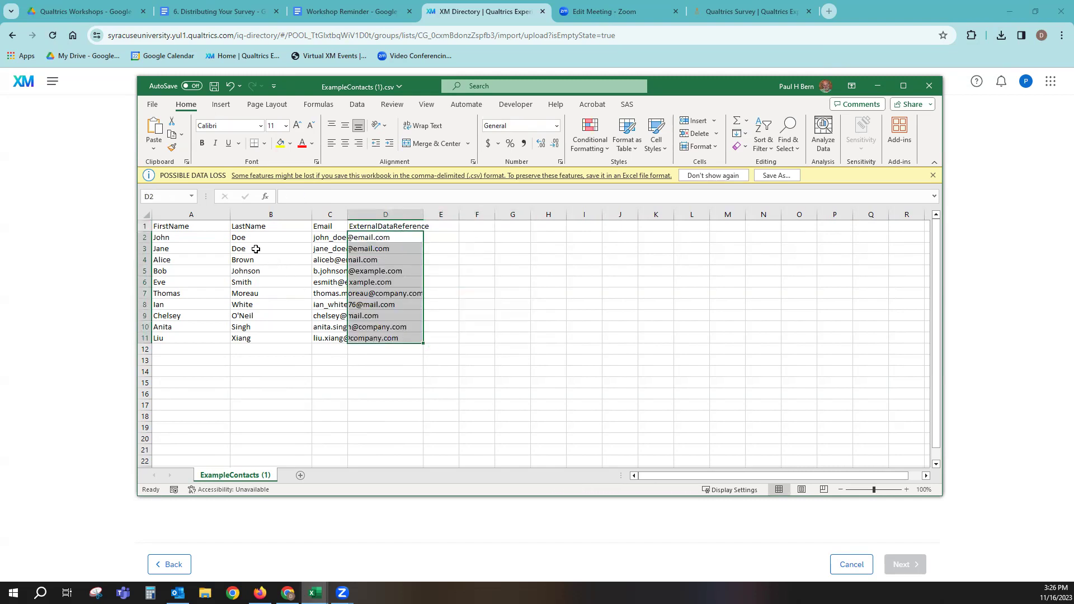
click(330, 239)
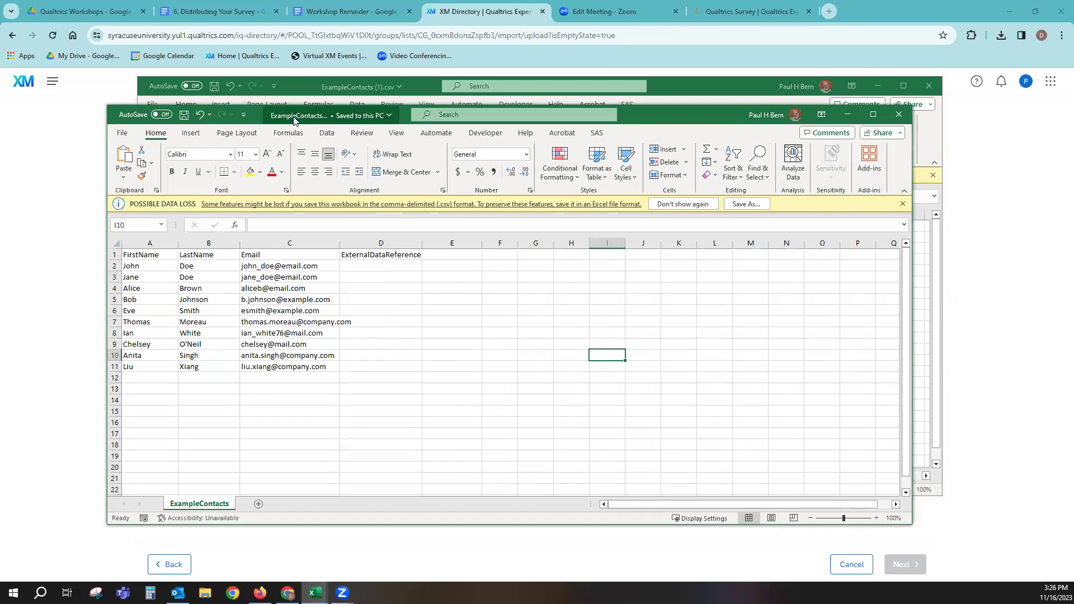
- Upload ExampleContacts.csv from Downloads into the "first" list, keeping the suggested import field mapping
click(20, 221)
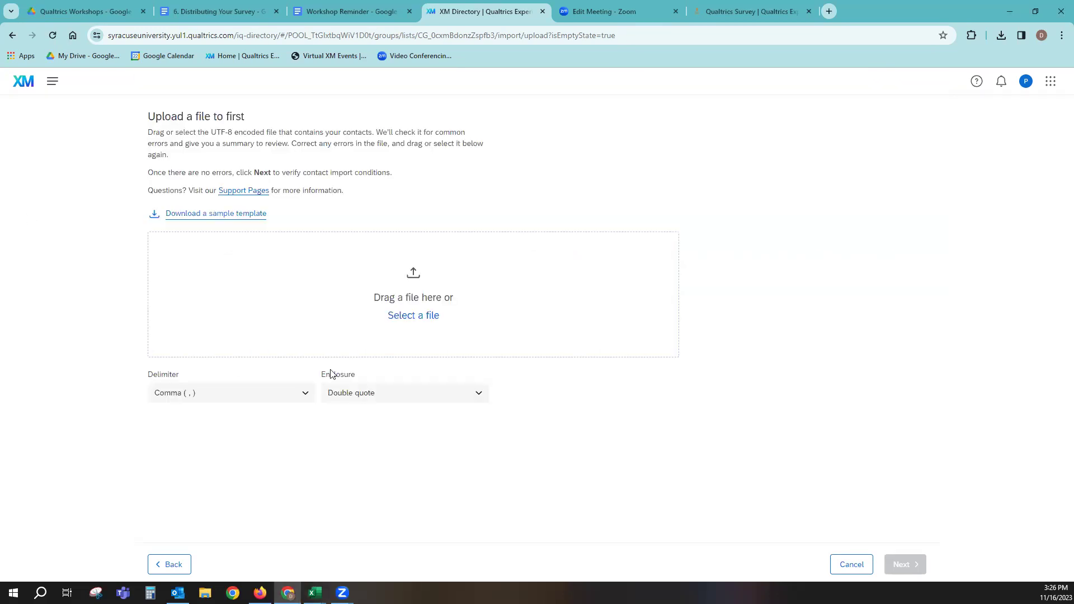
click(414, 316)
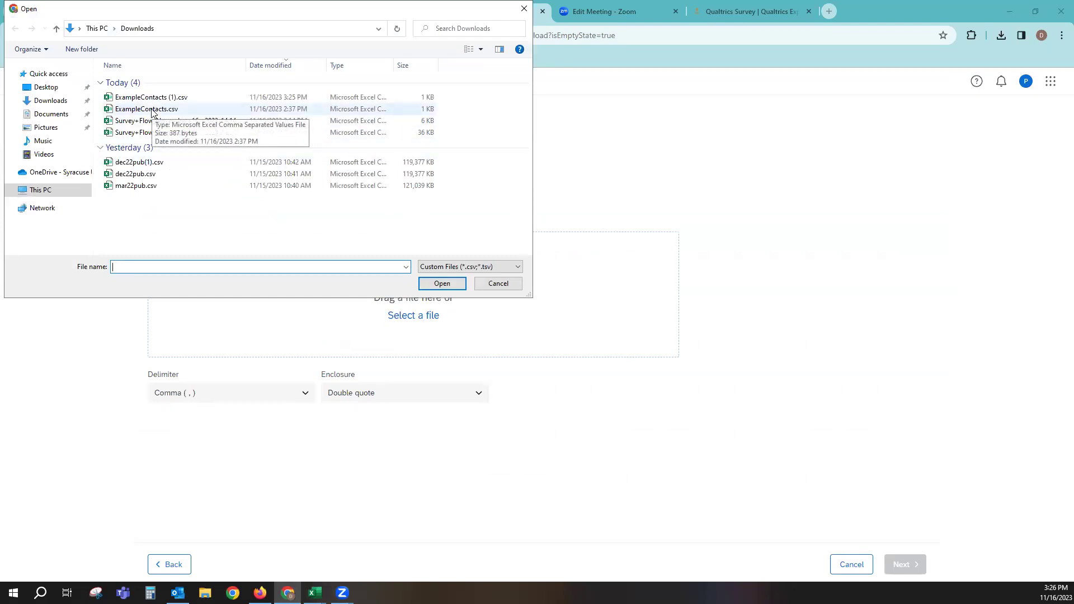
double_click(151, 110)
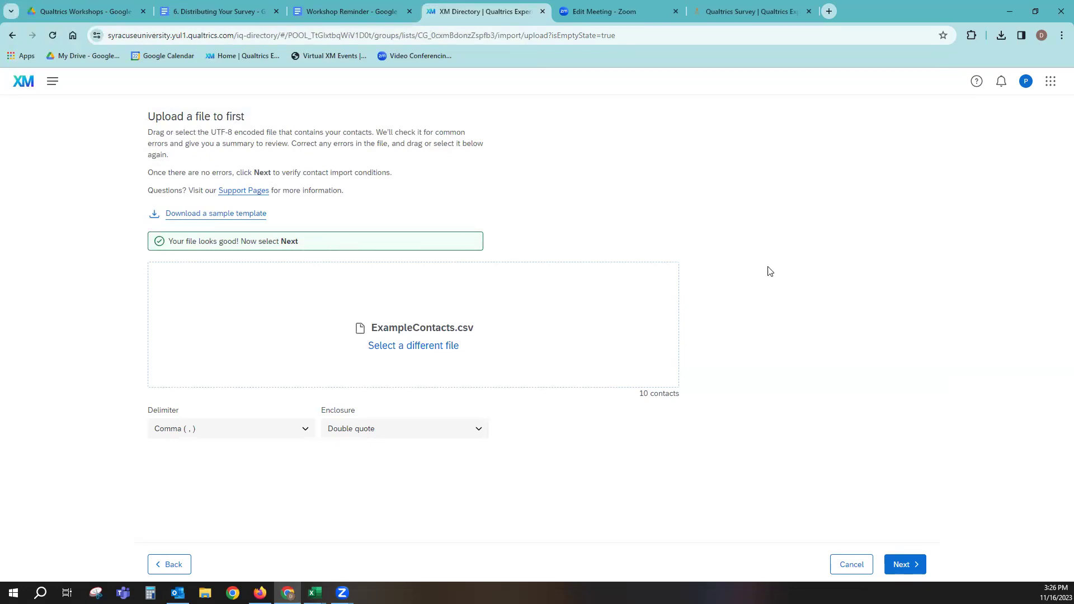
click(909, 571)
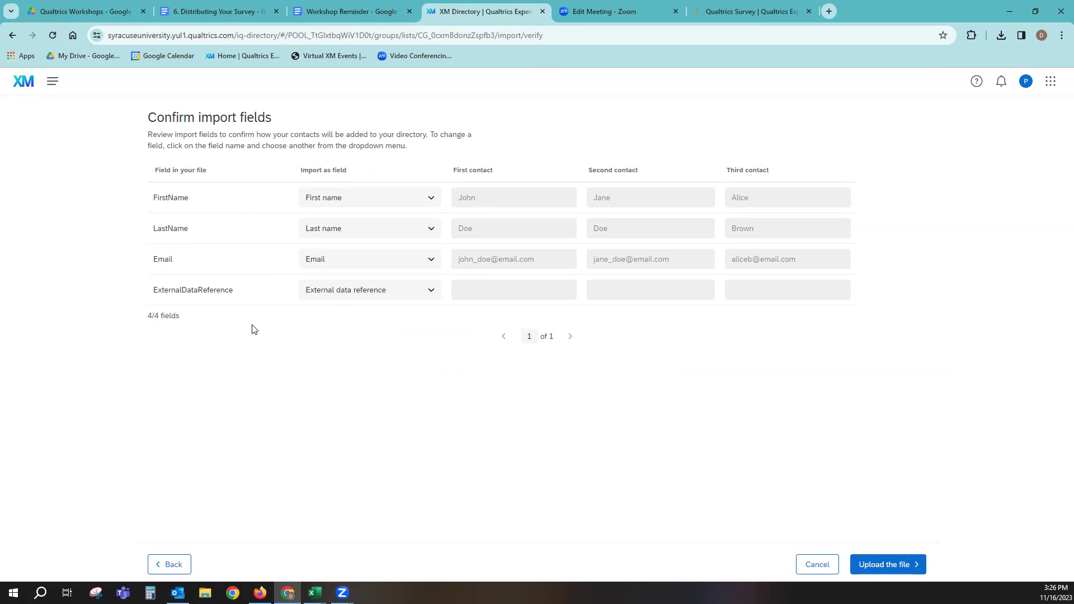
click(889, 567)
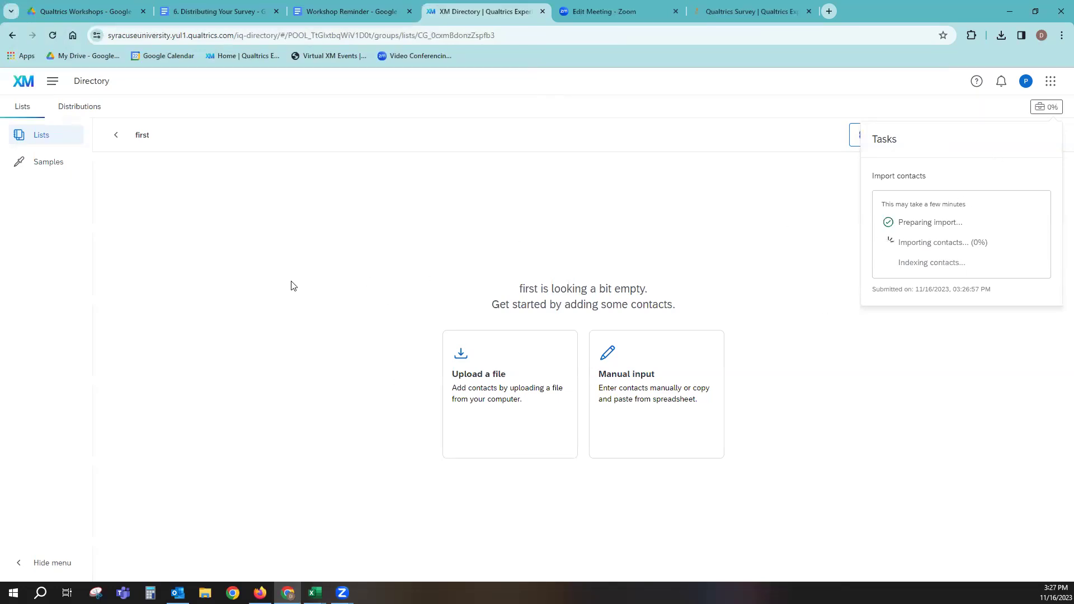
click(473, 218)
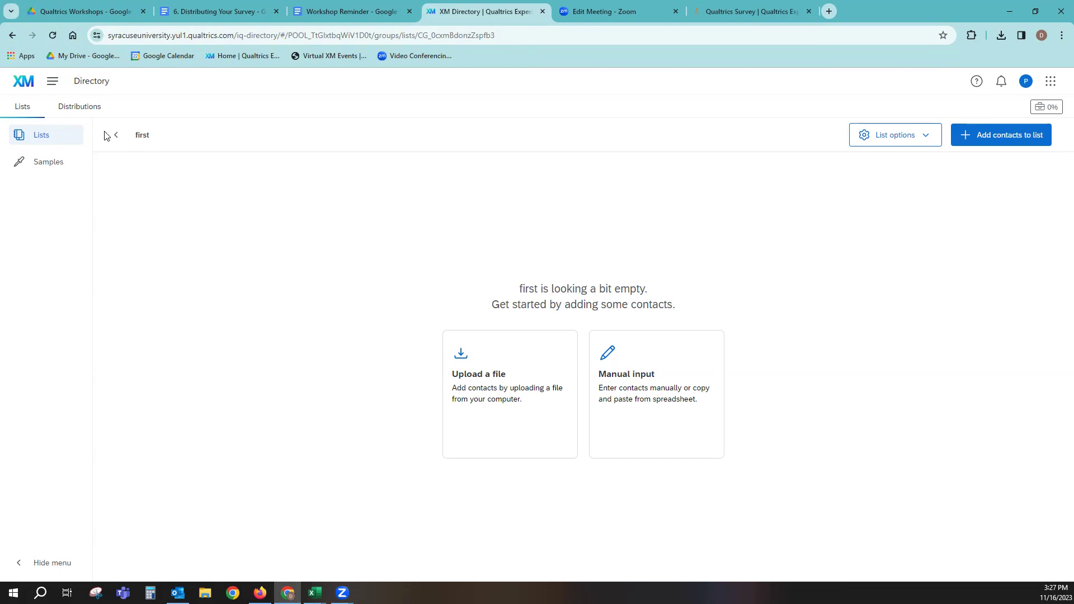
- Open the first contact in the aaa list, look at its editable details, and leave without changing them
click(117, 144)
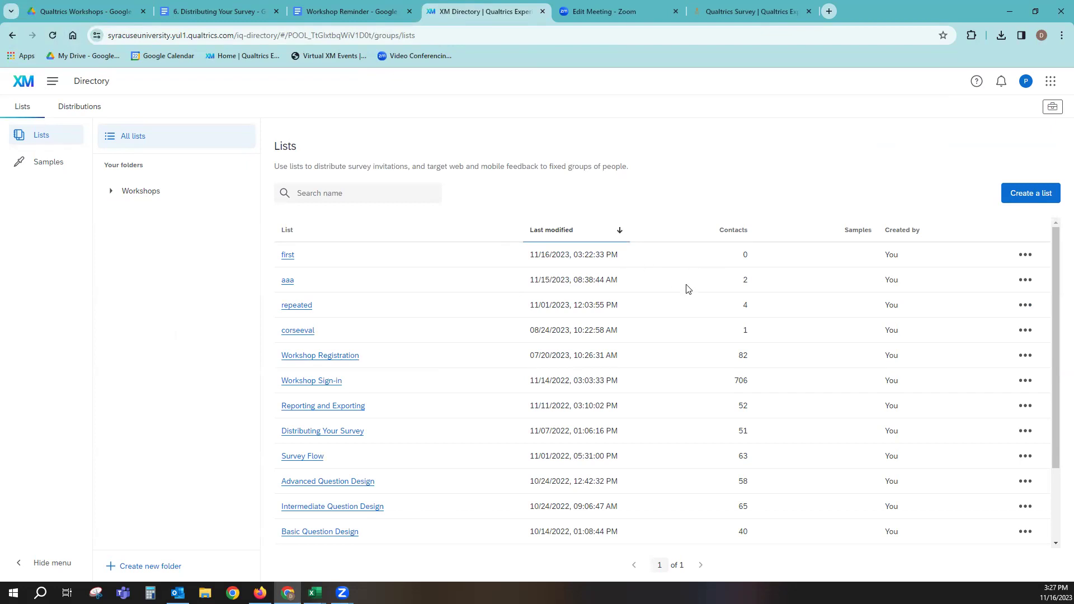
click(285, 287)
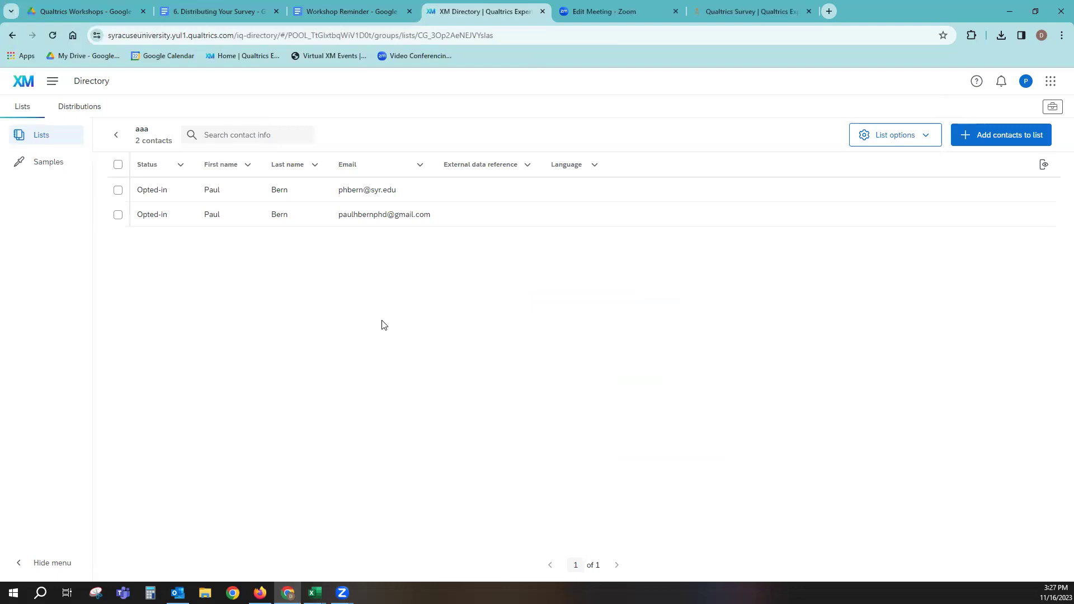
click(338, 195)
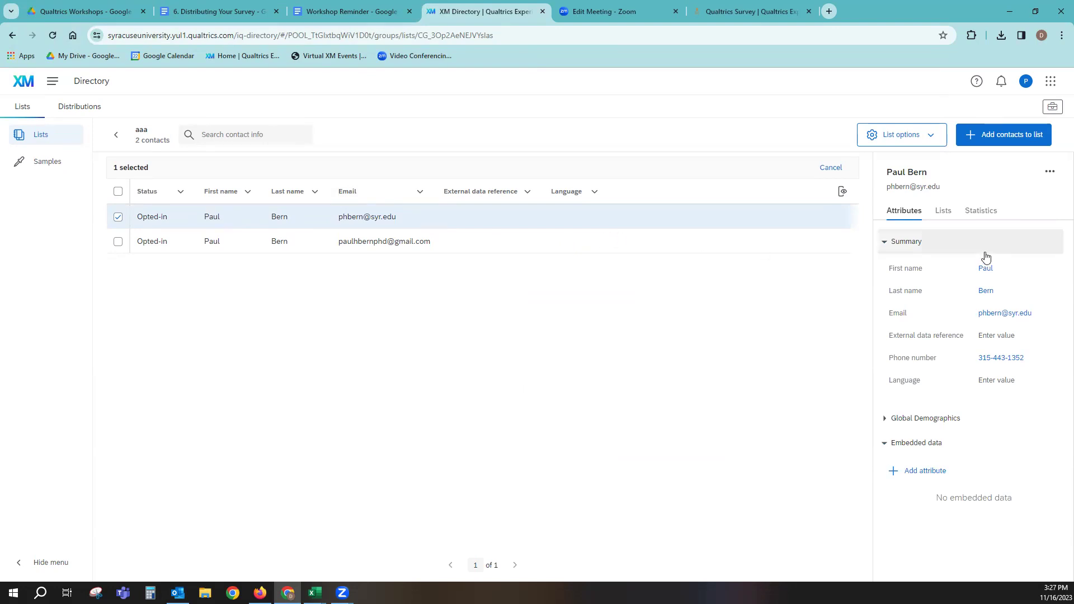
click(993, 314)
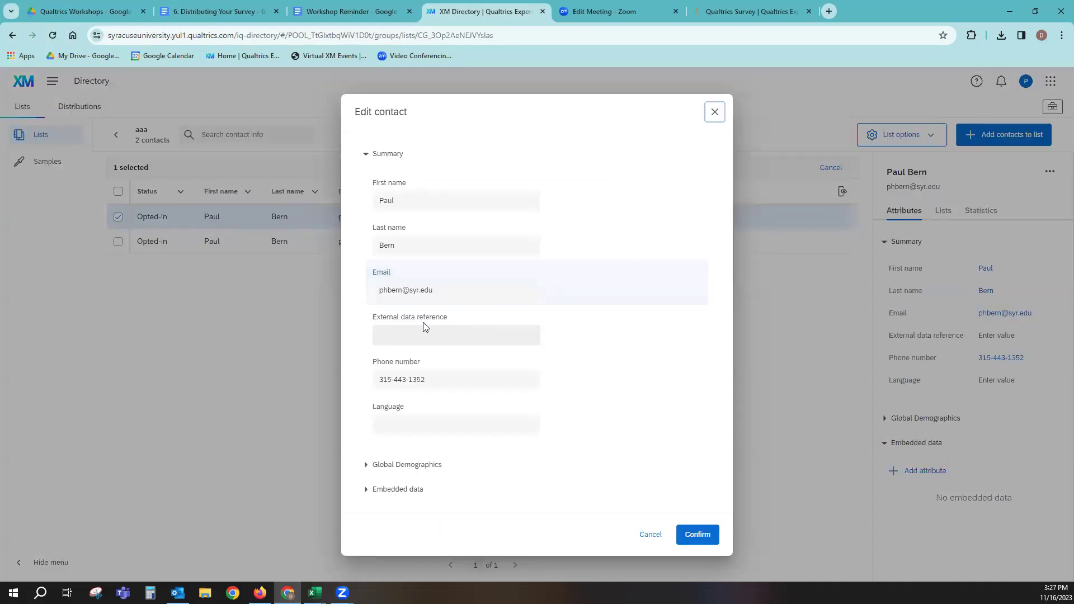
drag(434, 290, 360, 296)
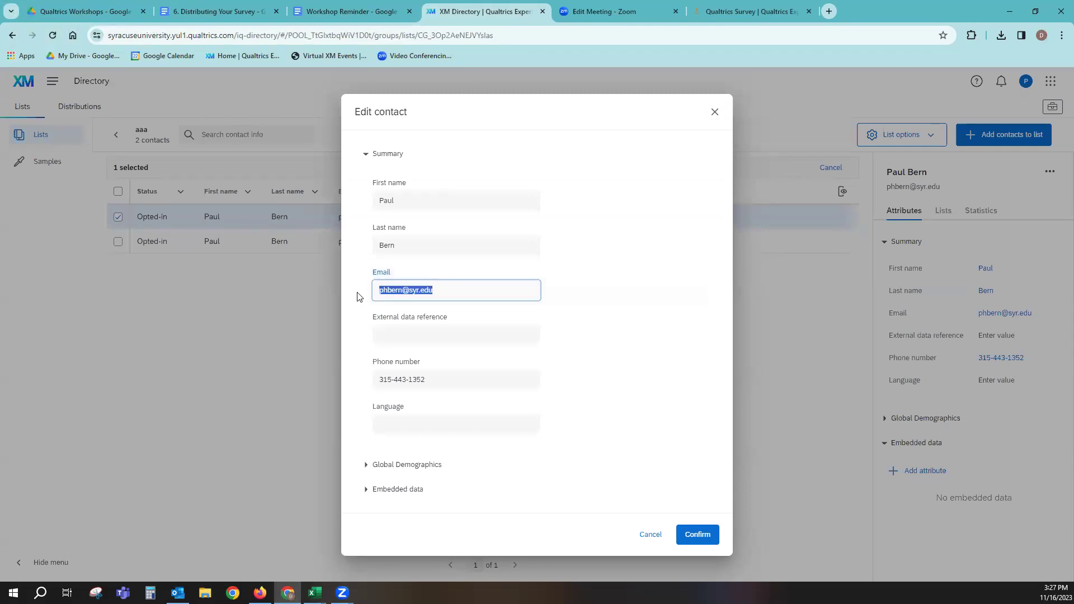
click(659, 374)
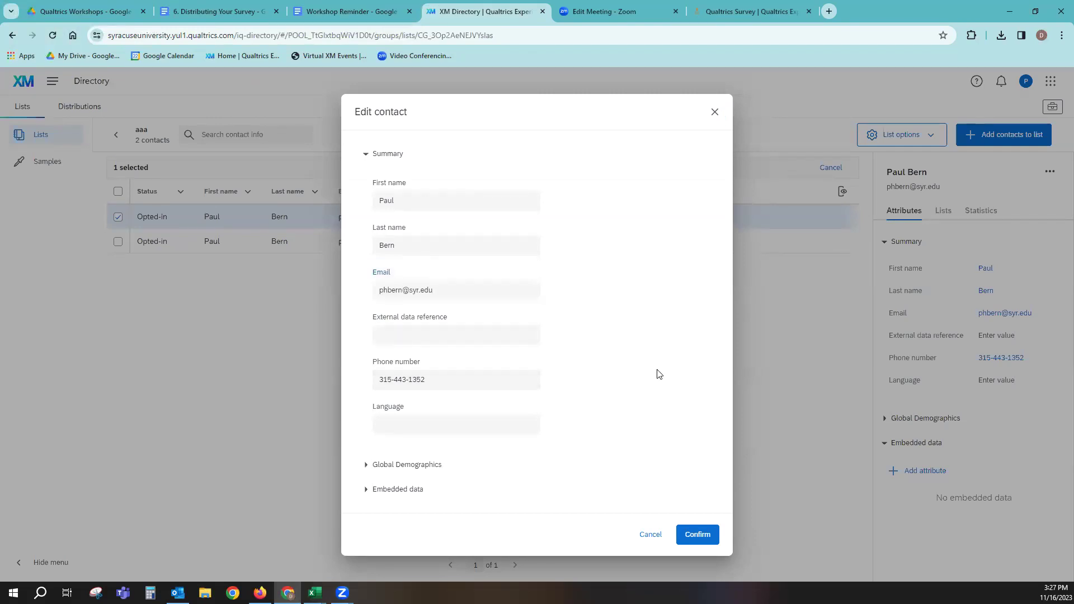
click(649, 536)
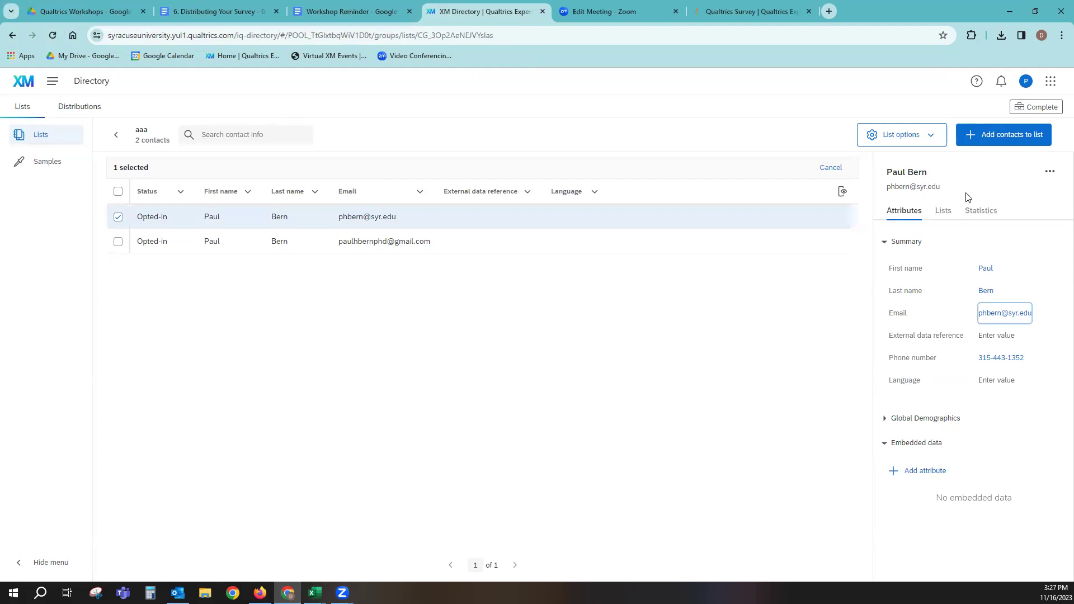
- Review the contact's list memberships, its statistics, and the actions available for it
click(942, 212)
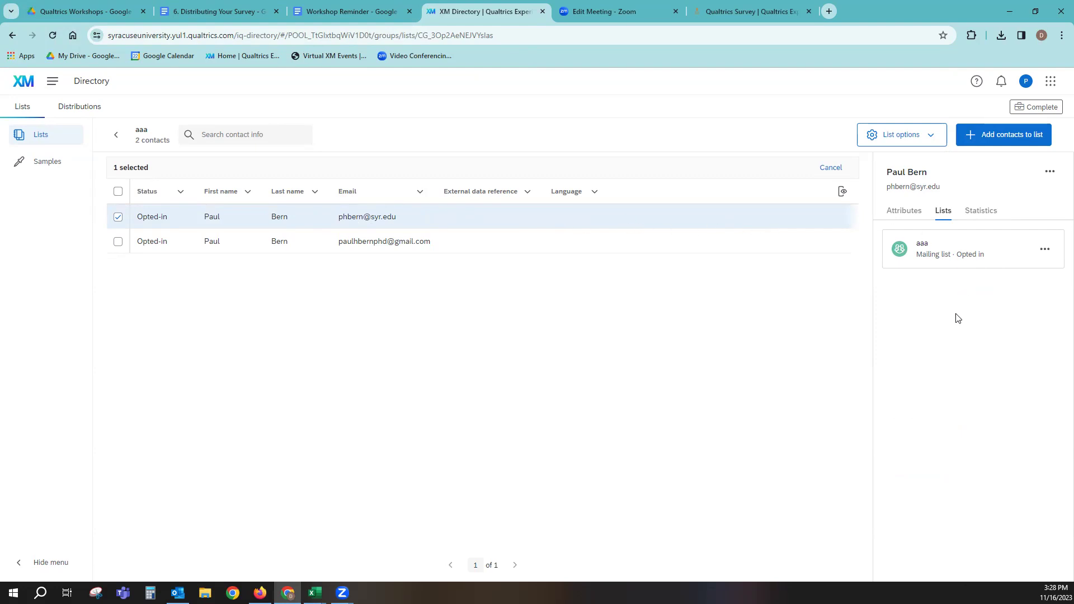
click(982, 212)
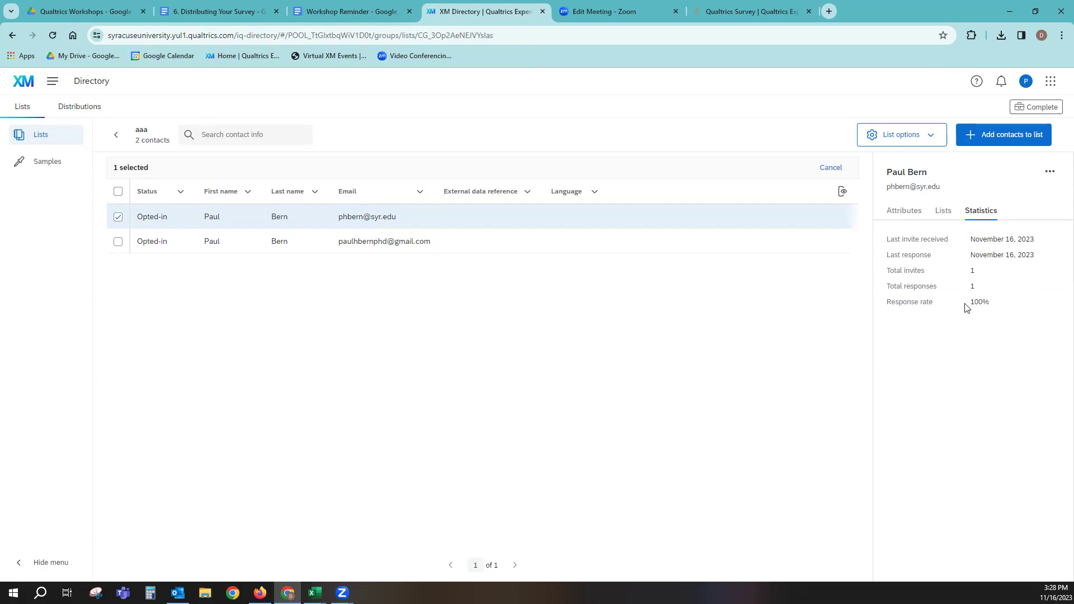
click(1050, 172)
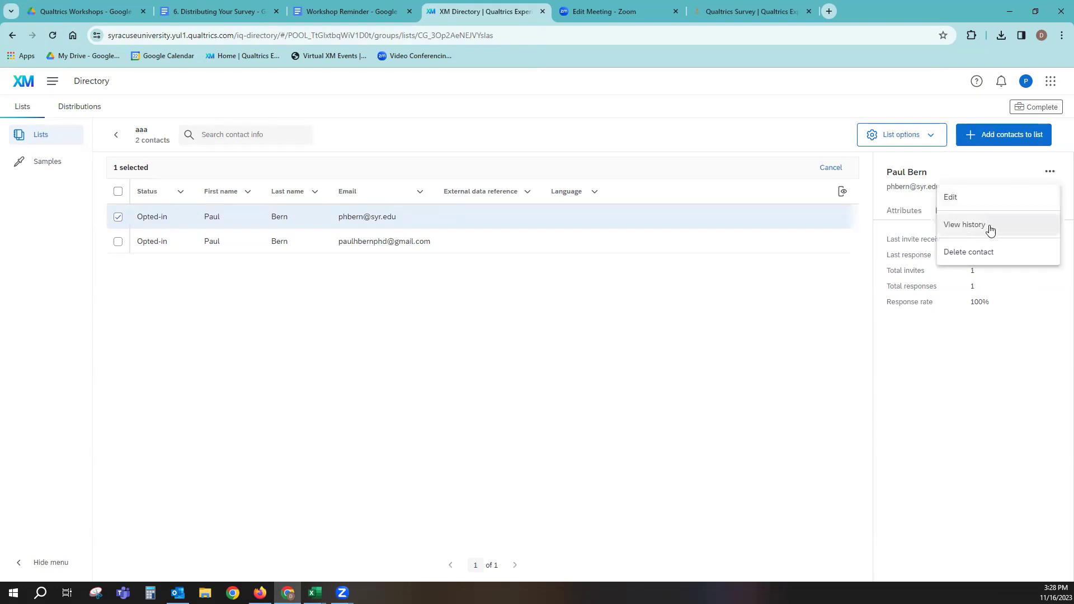
click(932, 380)
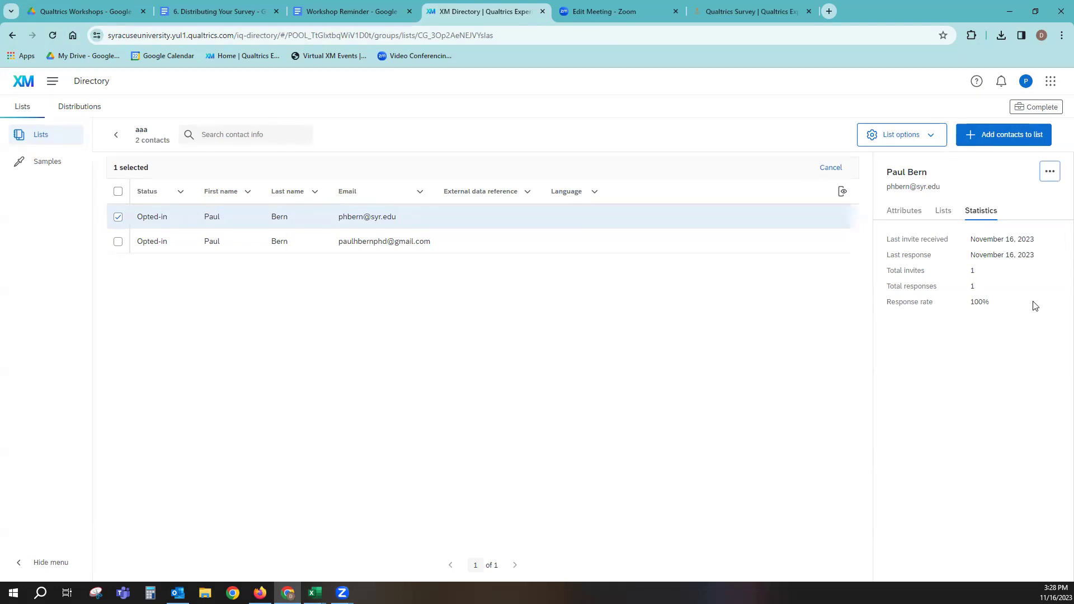
- Review the list options for aaa and the available methods of adding contacts to it, without applying any
click(912, 135)
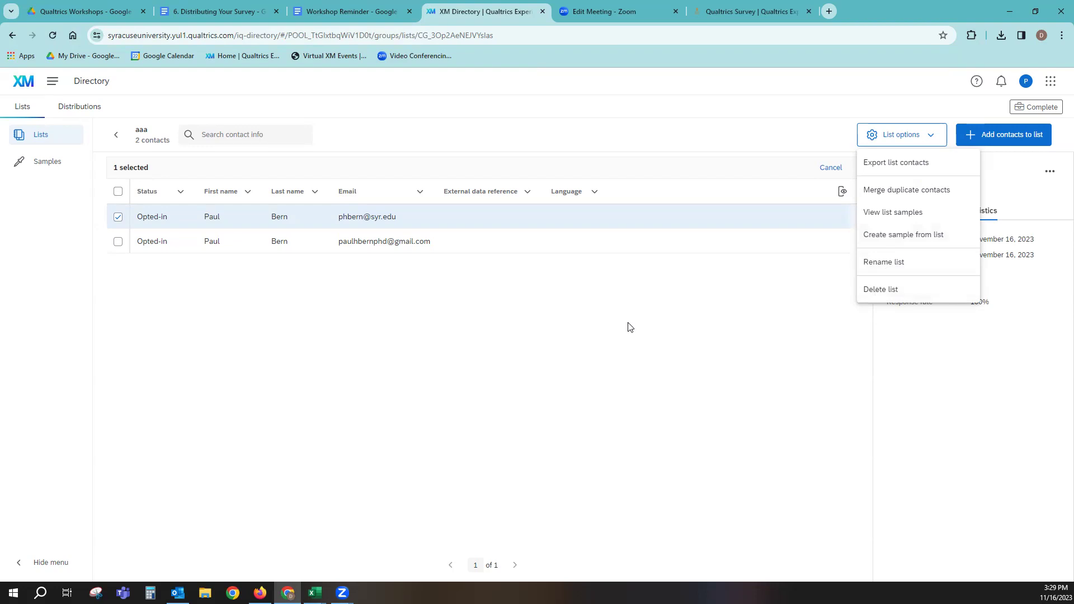
key(Escape)
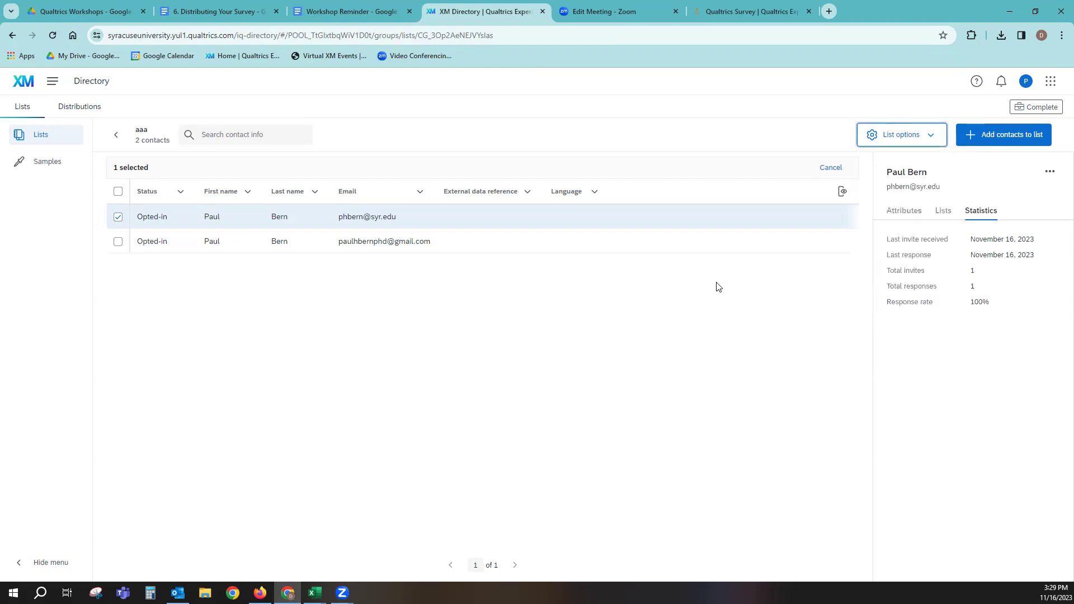
click(1005, 139)
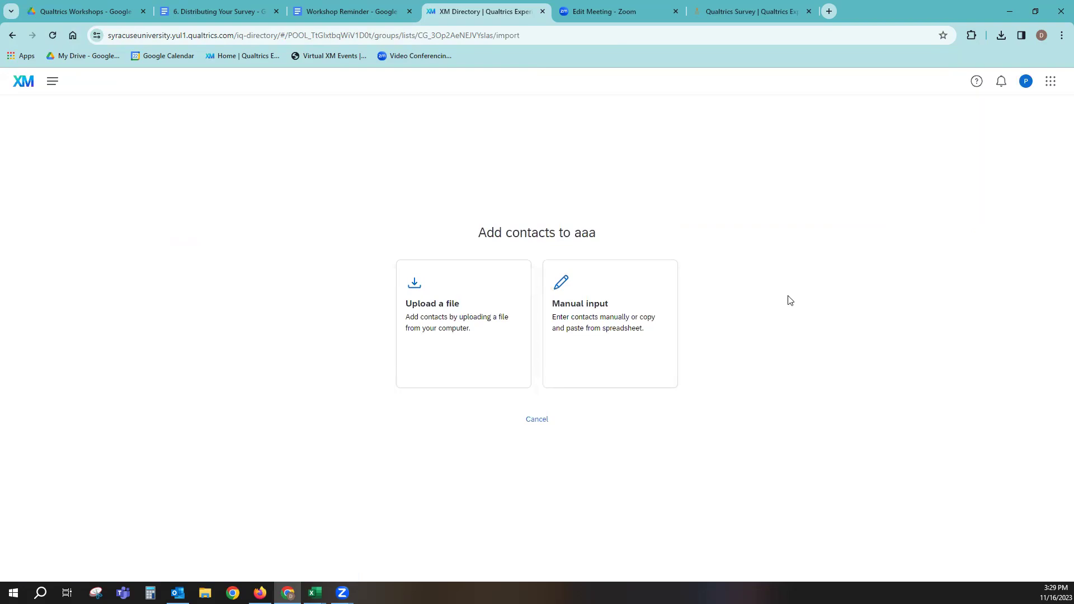
click(536, 420)
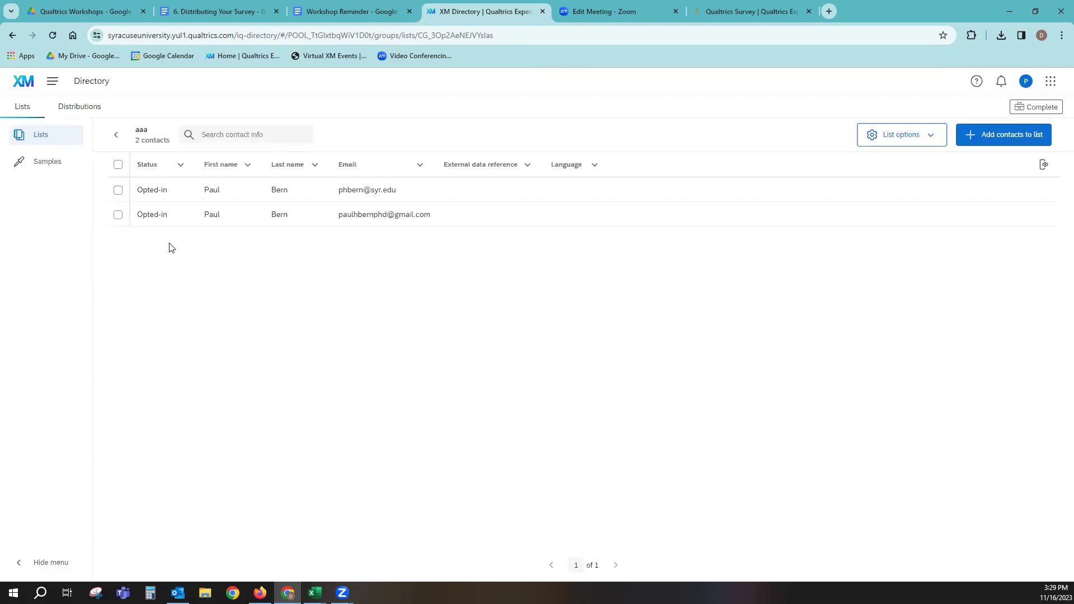
- Return to all lists and view the imported contacts in the "first" list
click(114, 134)
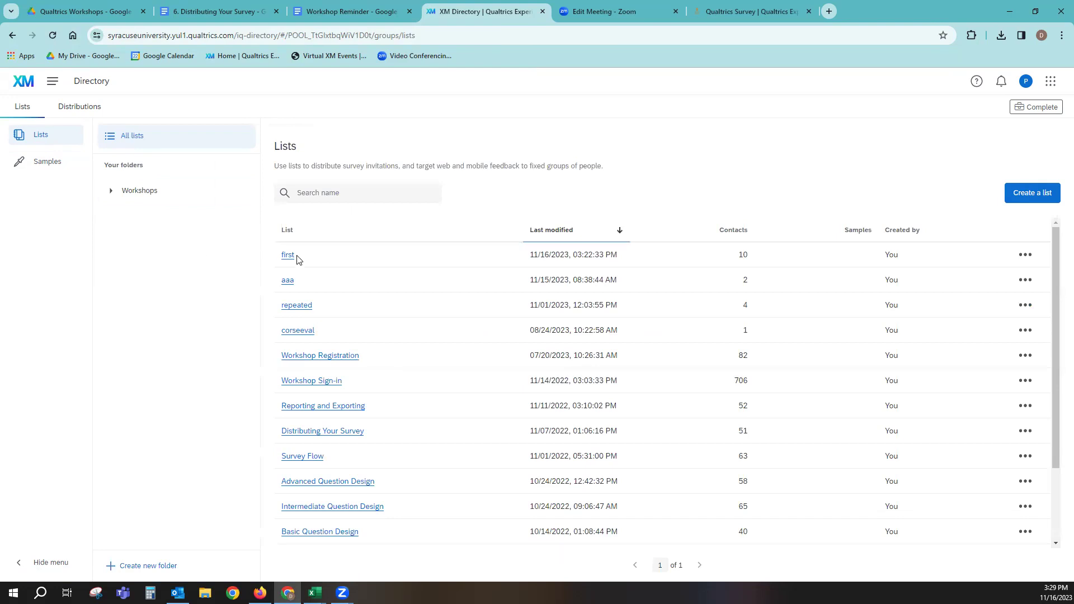
click(286, 257)
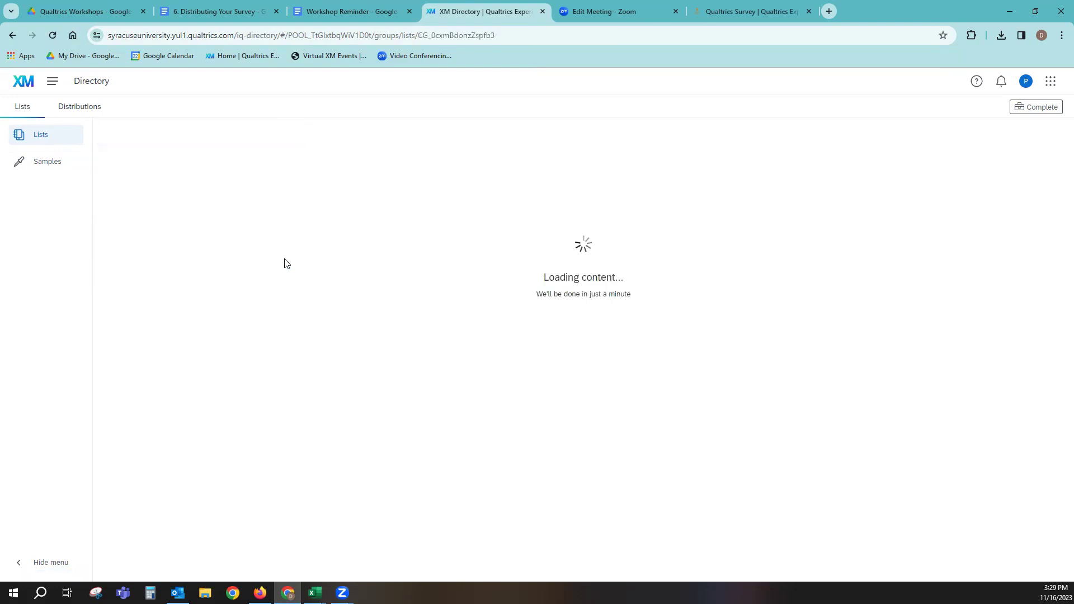
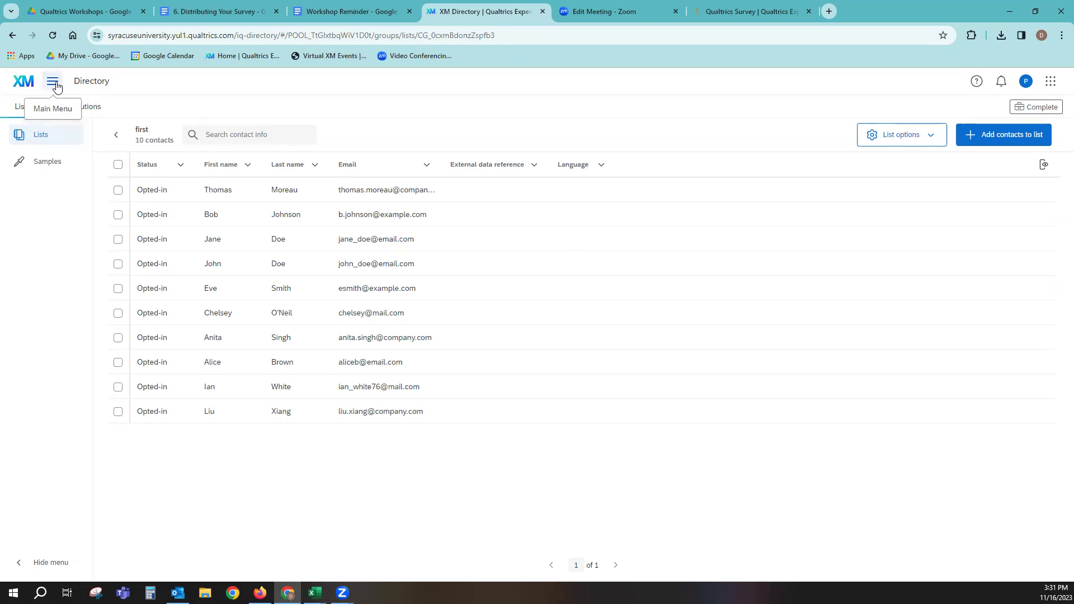
- Open the Survey Flow project's email distributions and start composing a new email
click(54, 83)
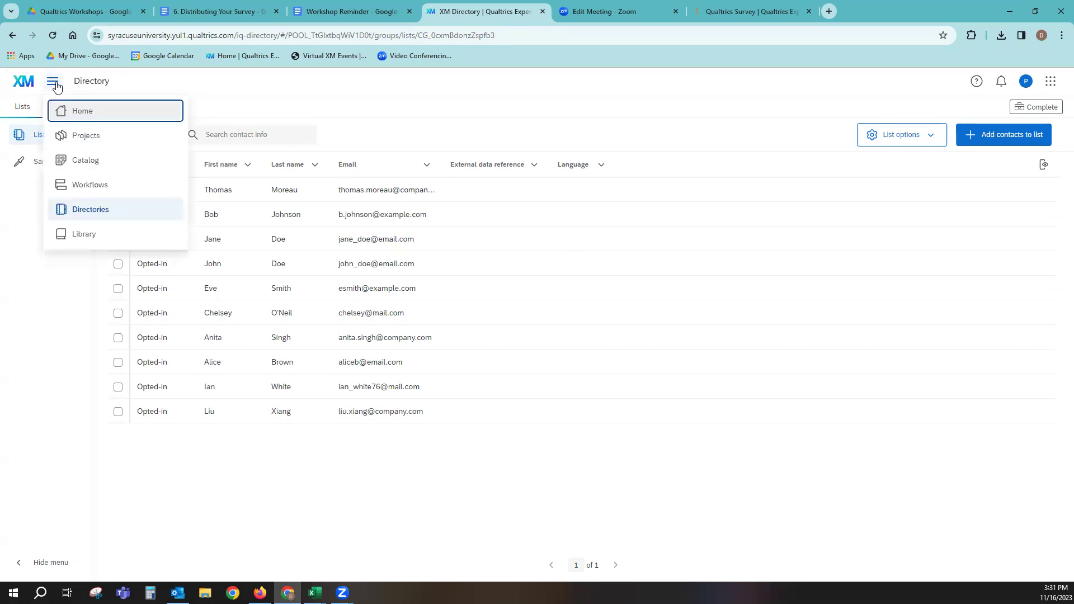
click(63, 141)
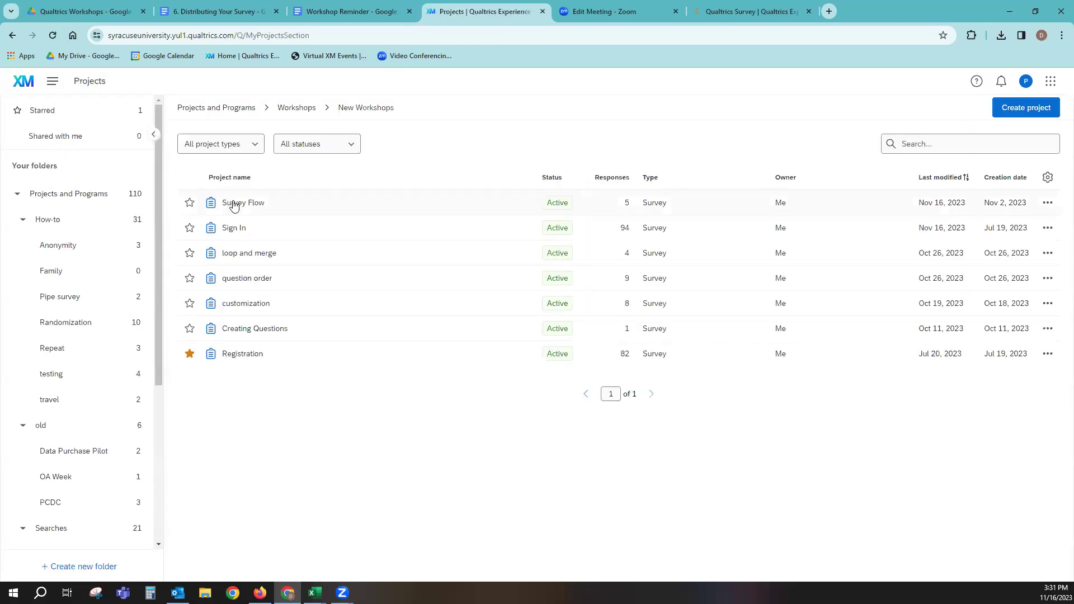
click(235, 204)
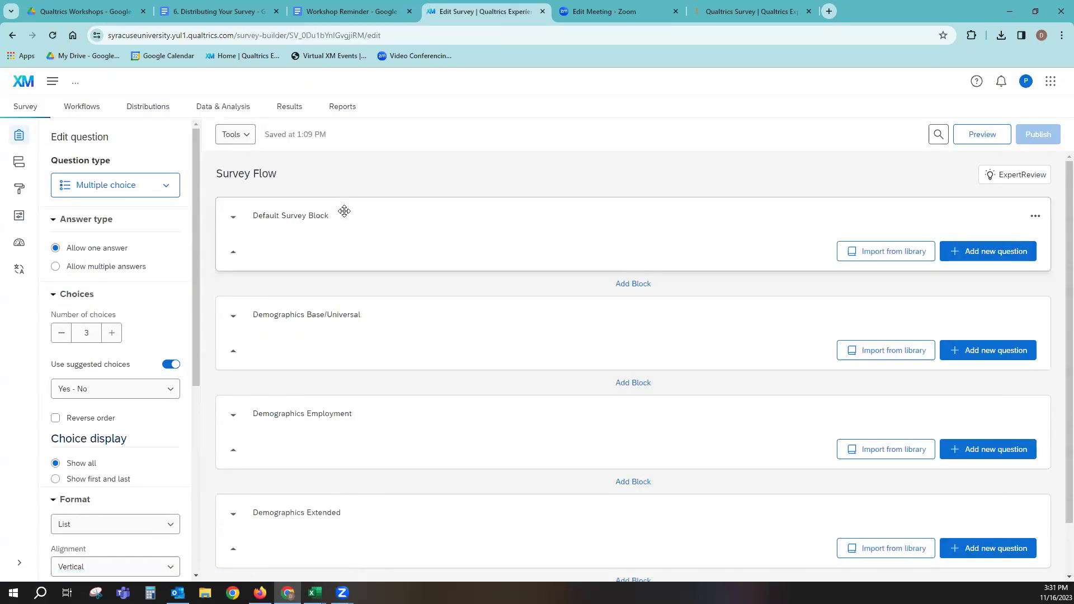
click(138, 113)
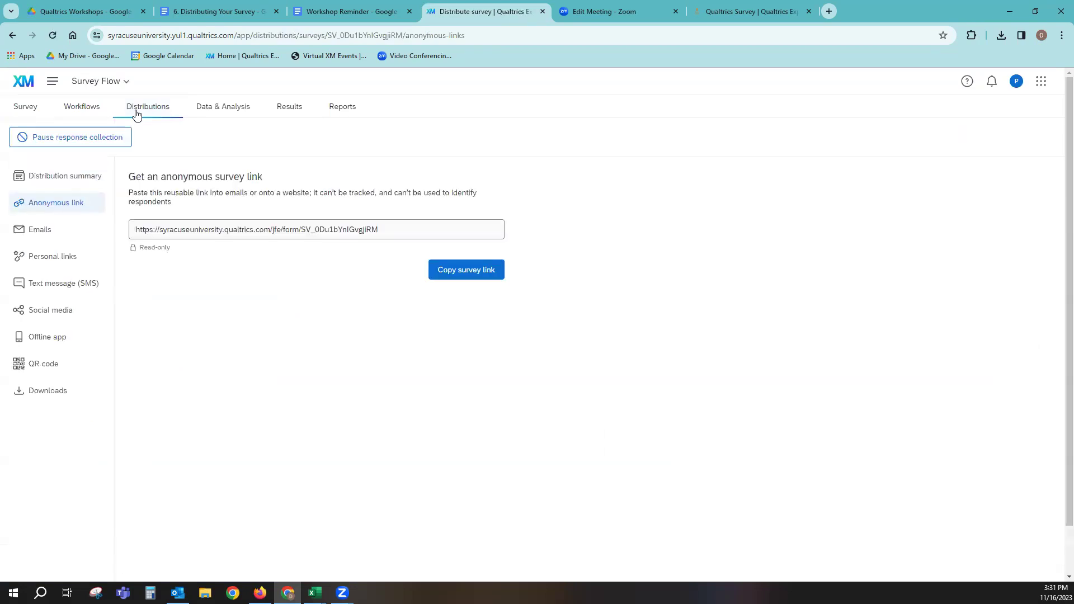
click(39, 237)
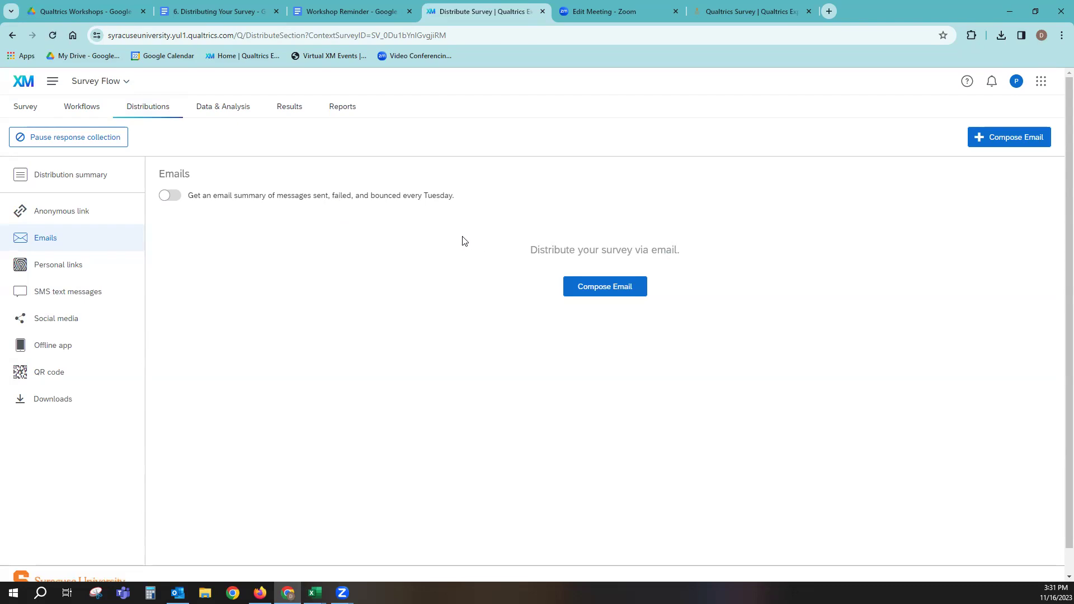
click(608, 289)
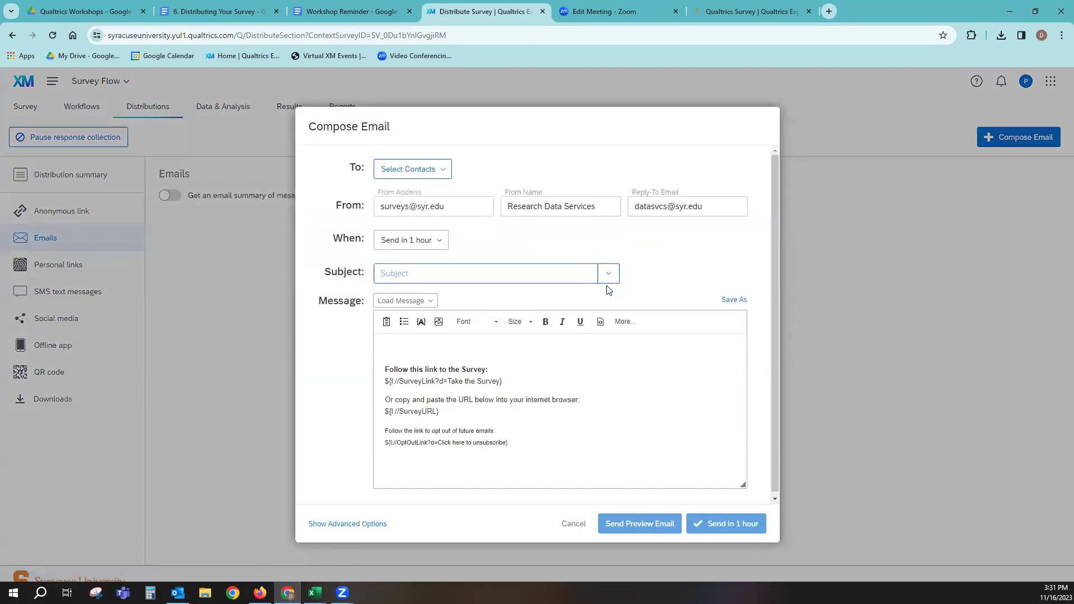
- Address the email to the entire aaa contact list from the personal library
click(445, 172)
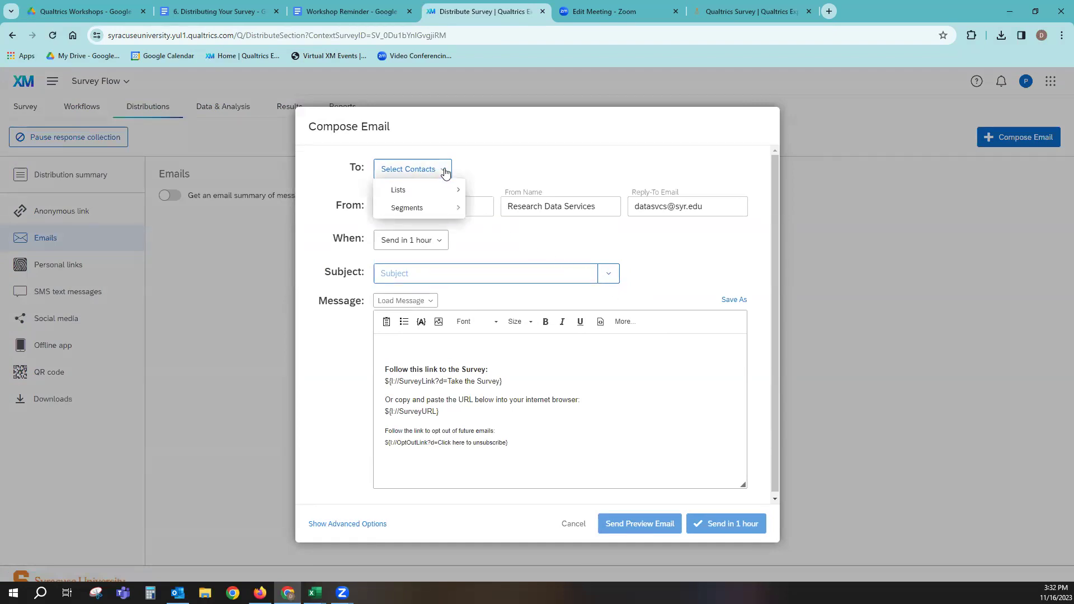
mouse_move(419, 195)
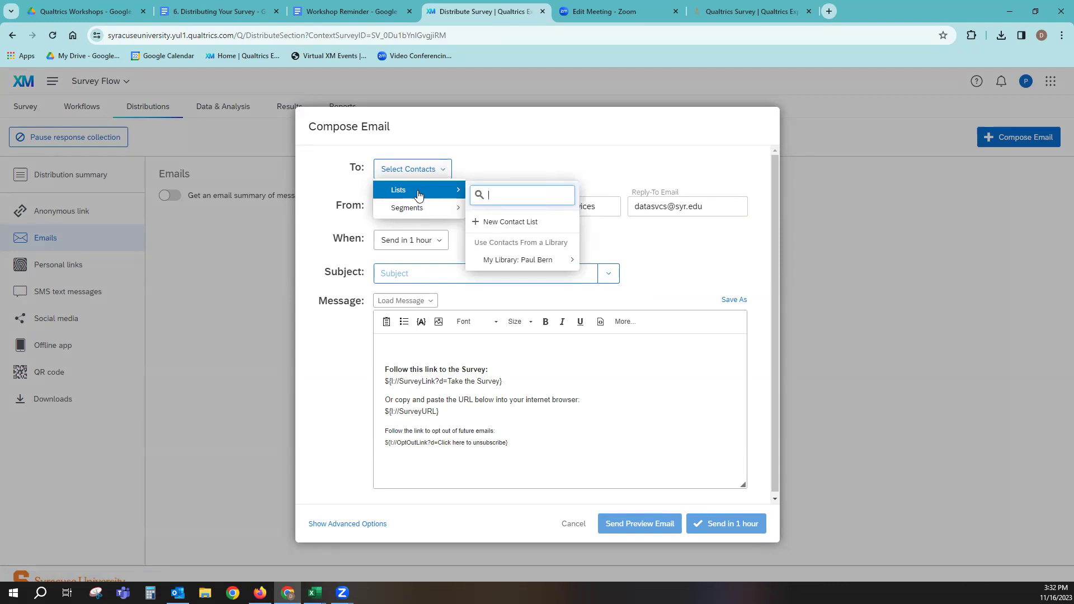
mouse_move(510, 265)
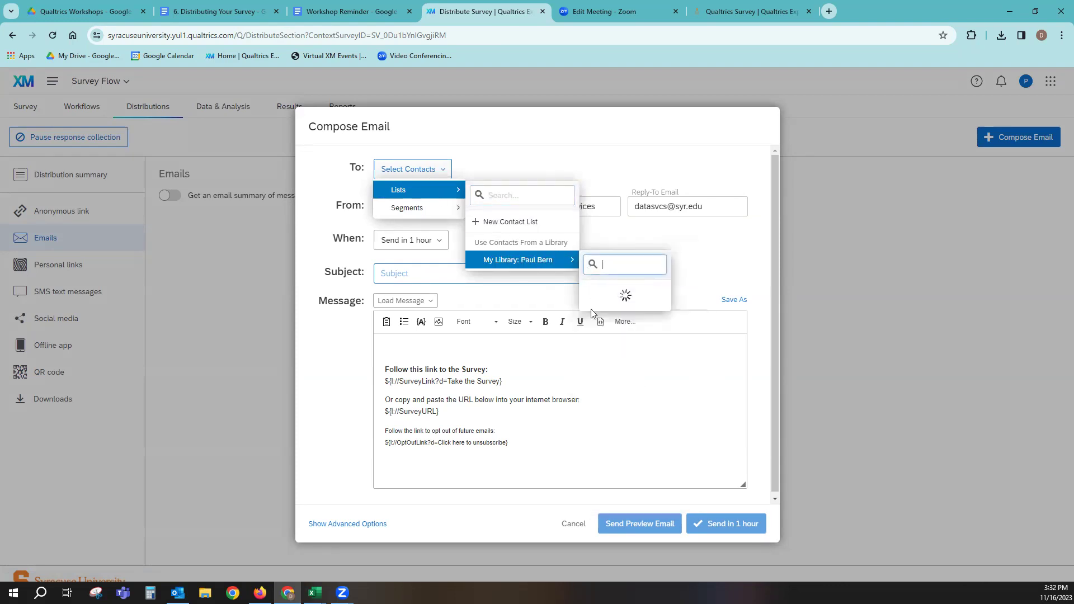
mouse_move(605, 370)
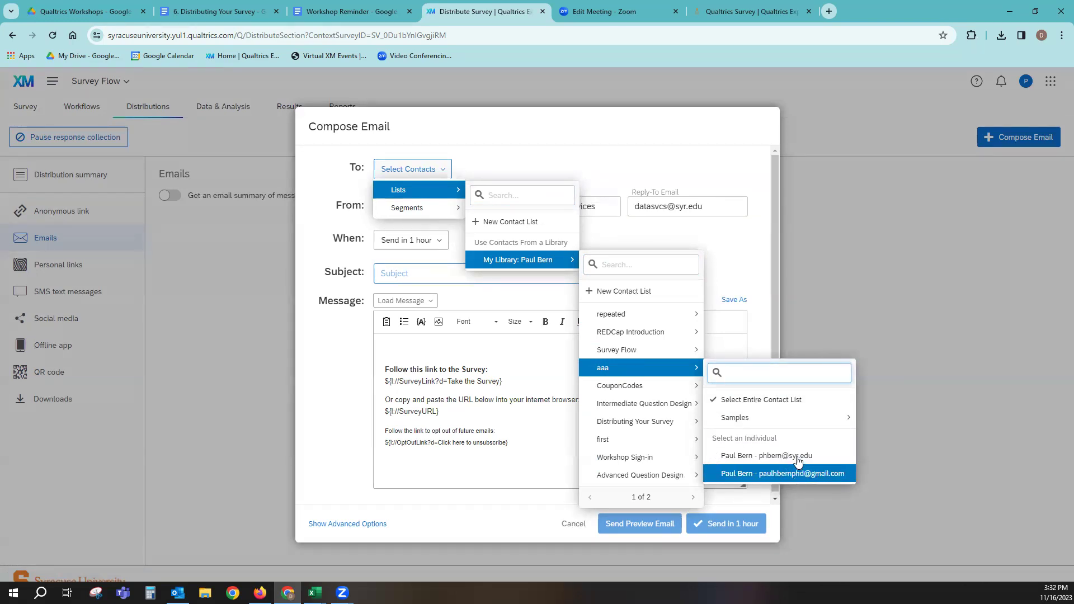
click(747, 406)
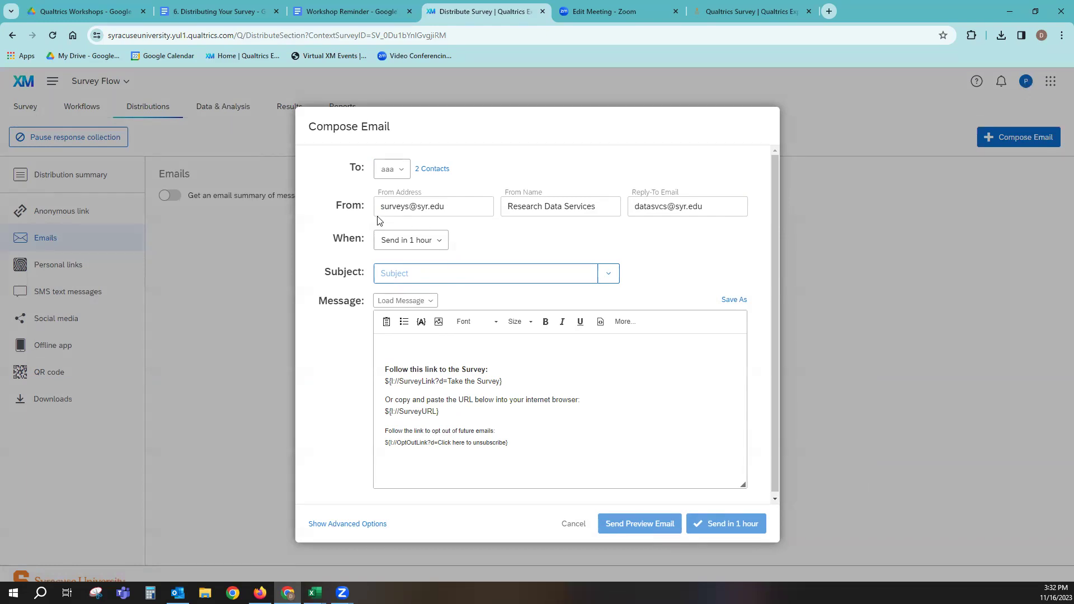
- Check the email's sender address, try a custom sending time, and set the email to Send Now
drag(471, 206, 274, 206)
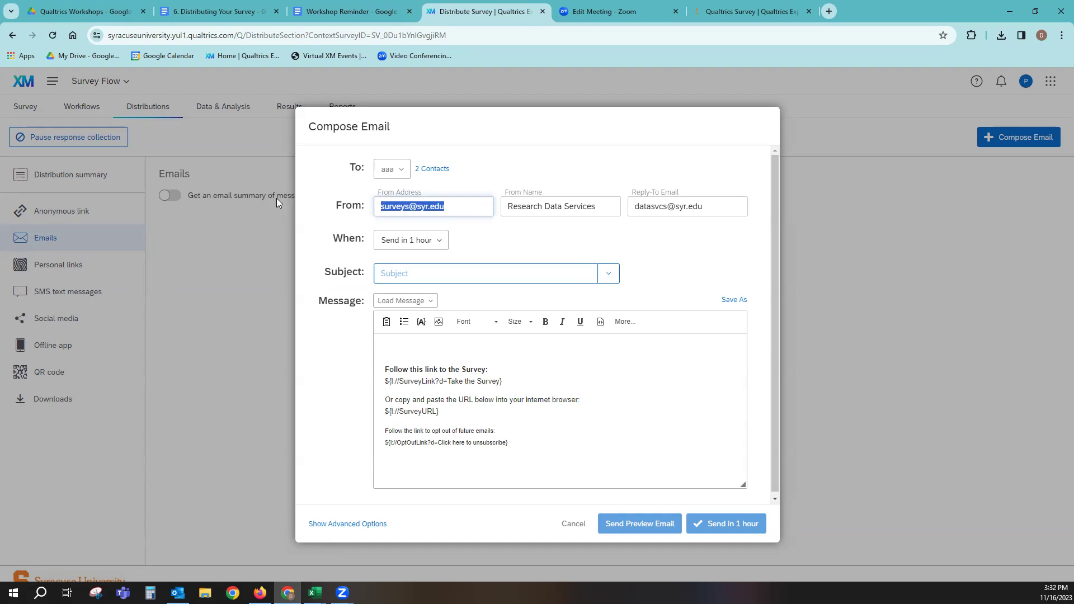
click(527, 246)
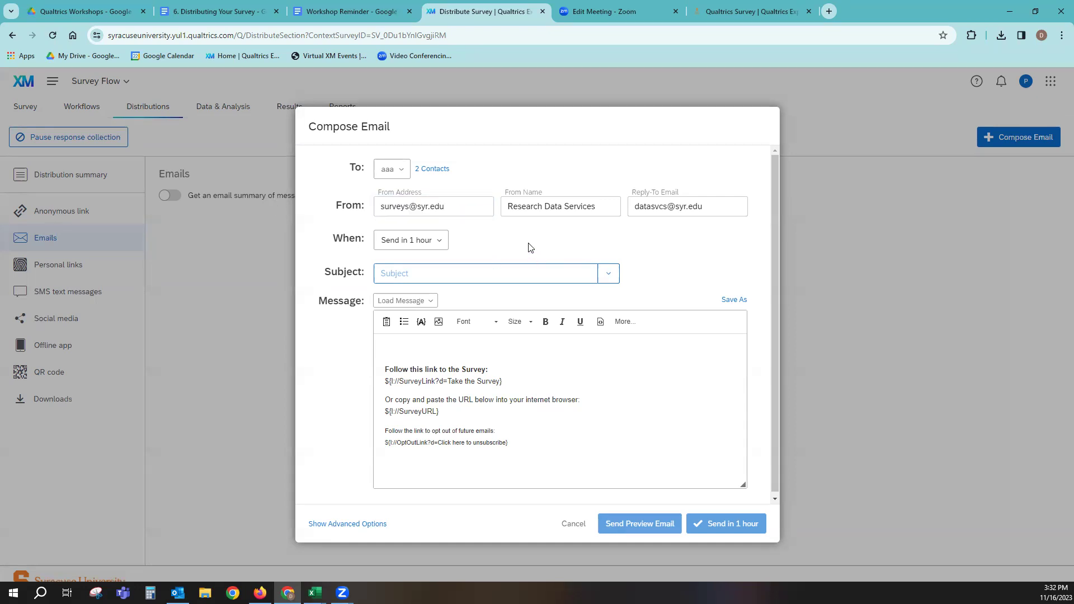
click(435, 244)
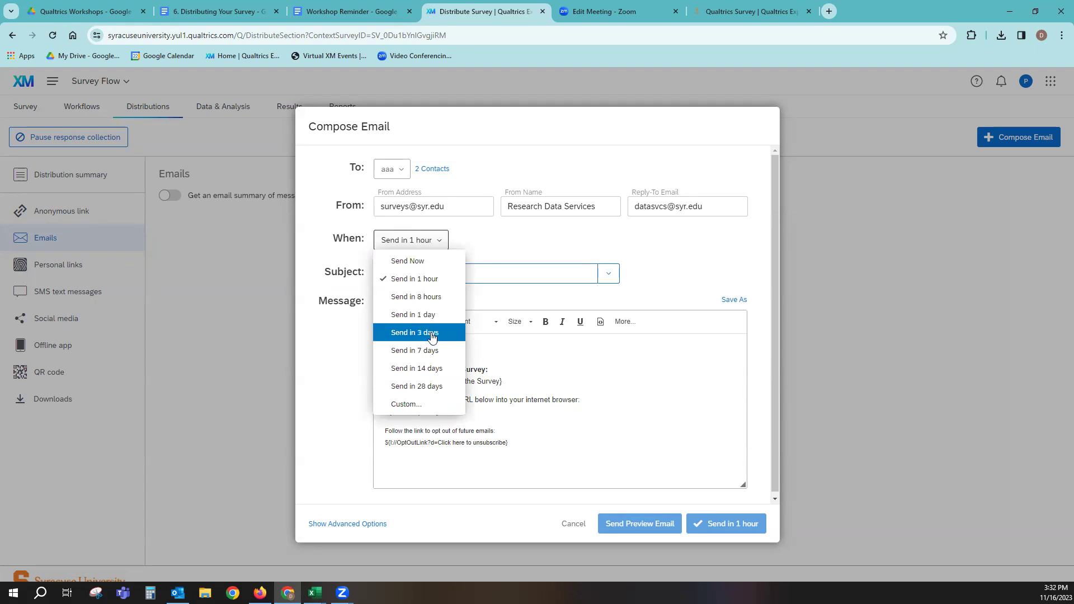
click(408, 405)
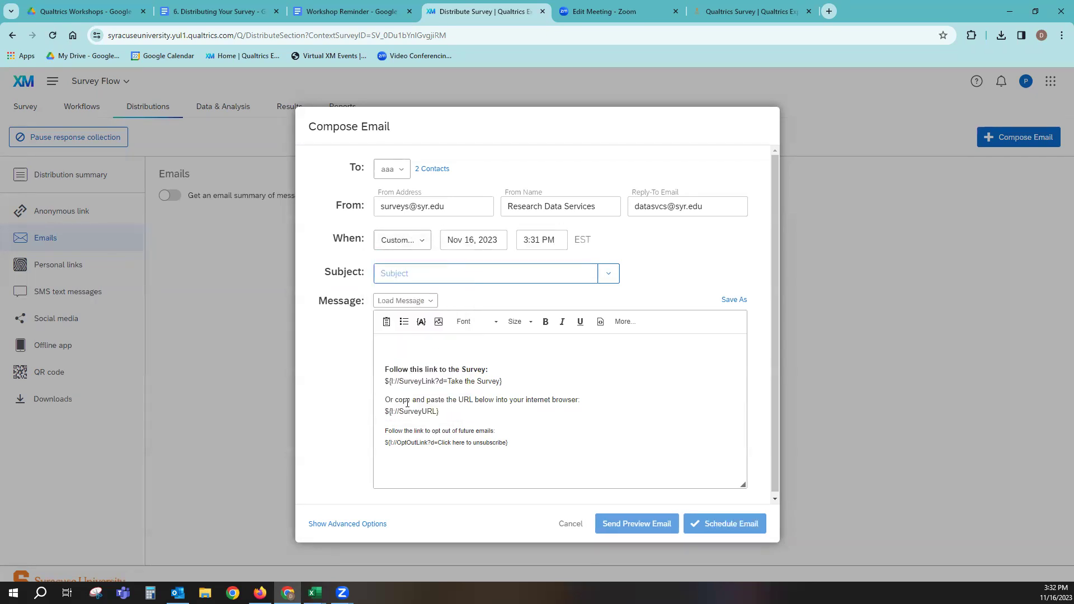
click(424, 242)
click(412, 262)
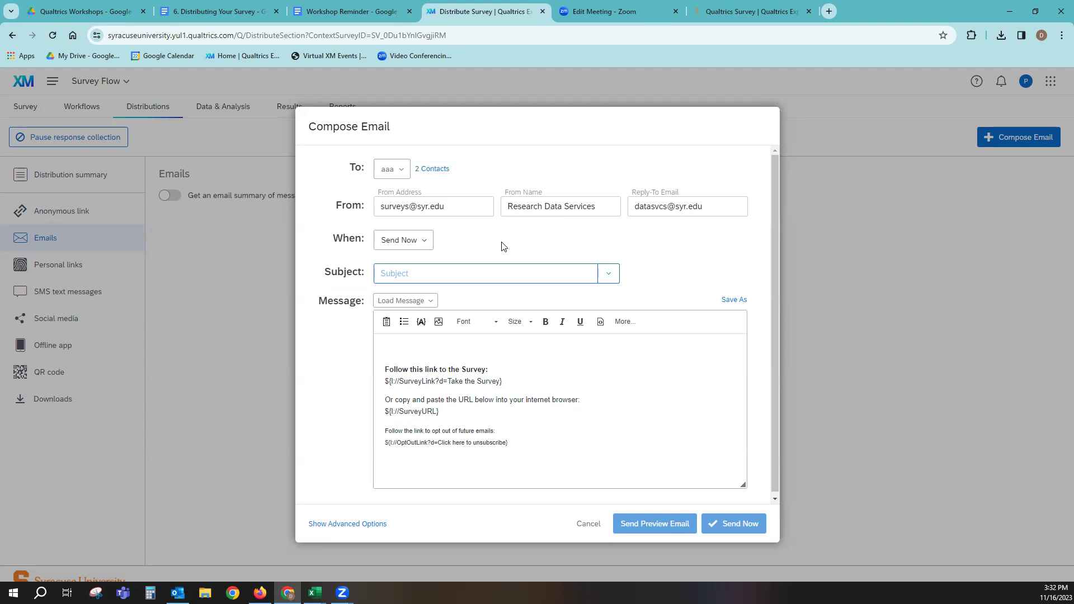
- Review the personal and global library sources for the email's subject and message without loading anything
click(547, 275)
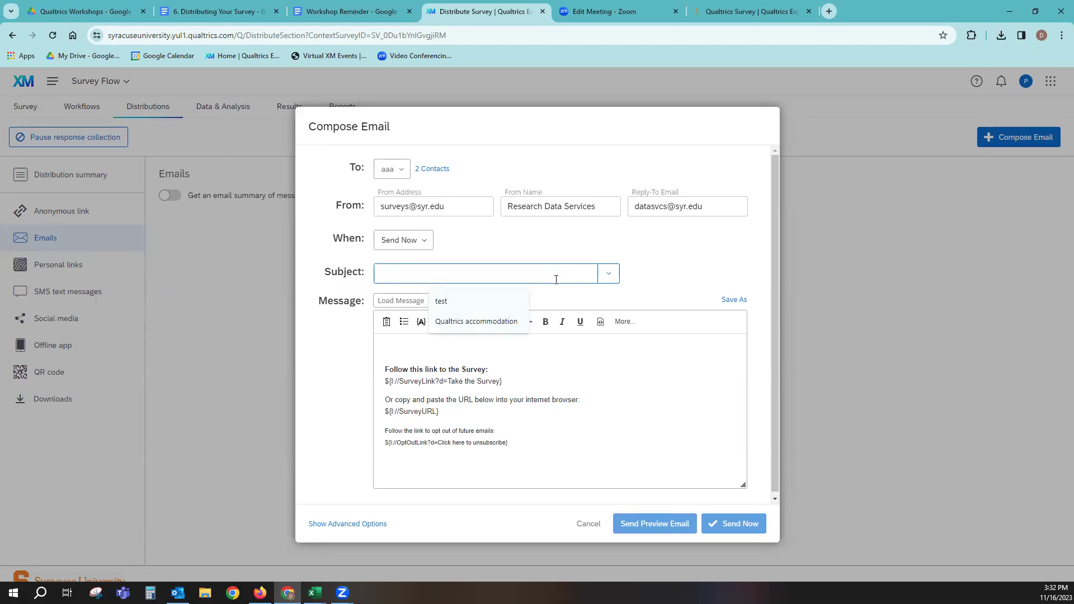
click(608, 274)
mouse_move(586, 313)
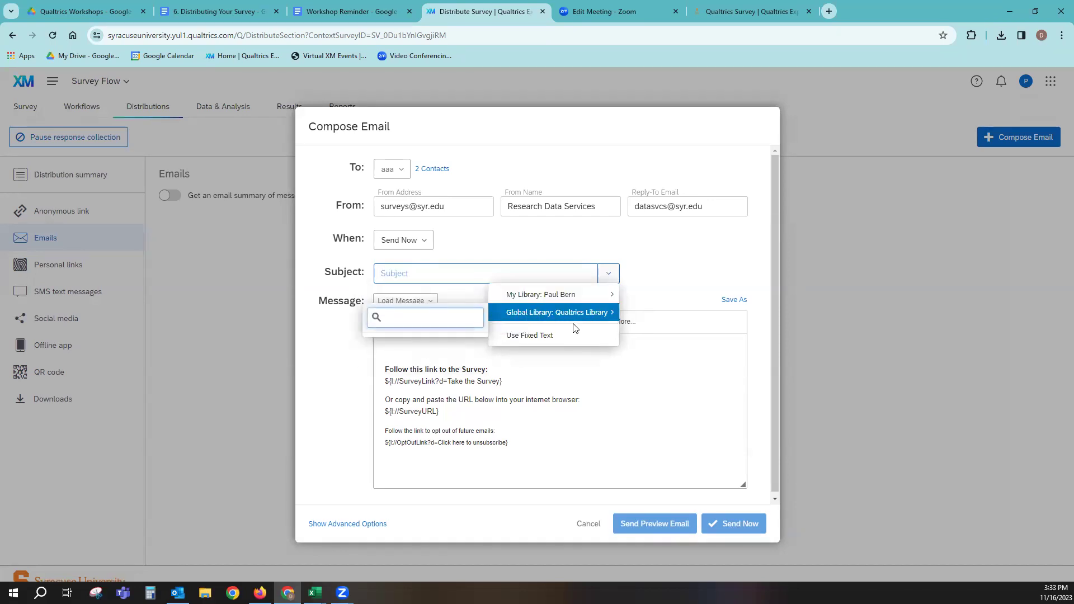
mouse_move(572, 297)
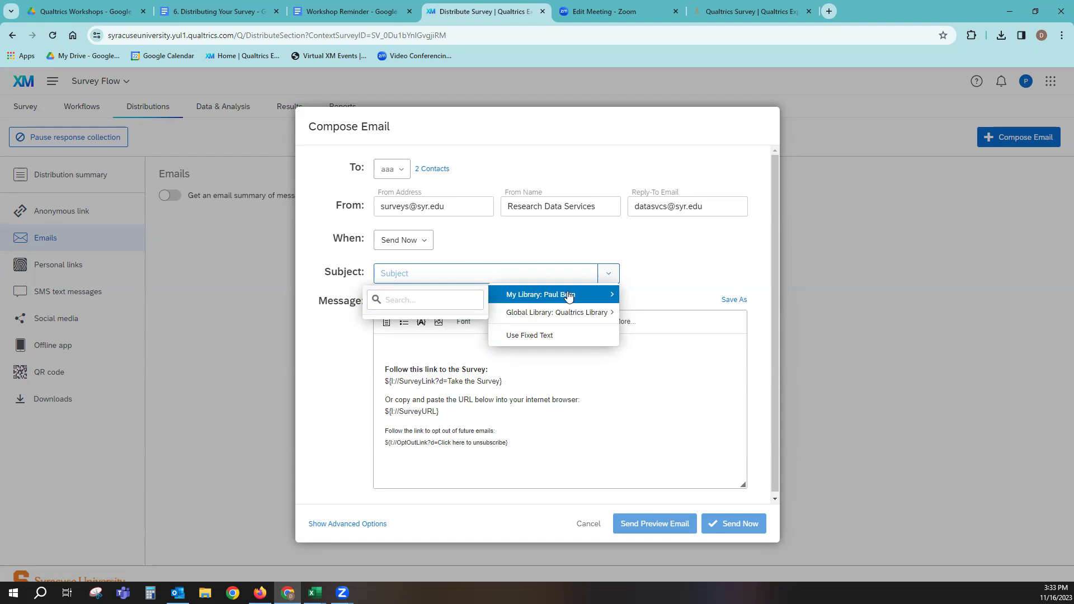
click(654, 277)
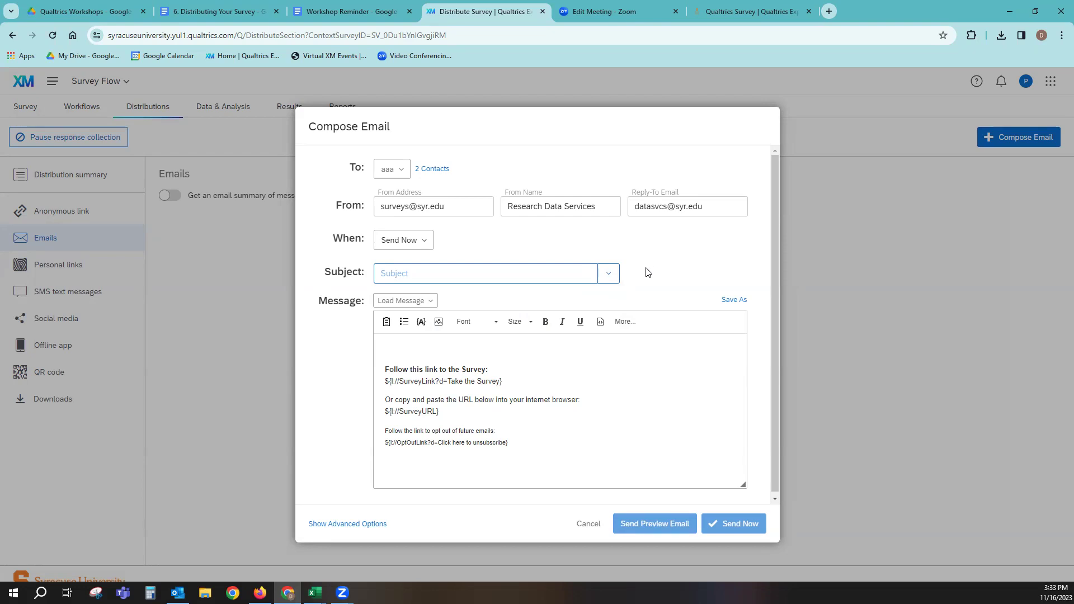
click(425, 302)
mouse_move(430, 318)
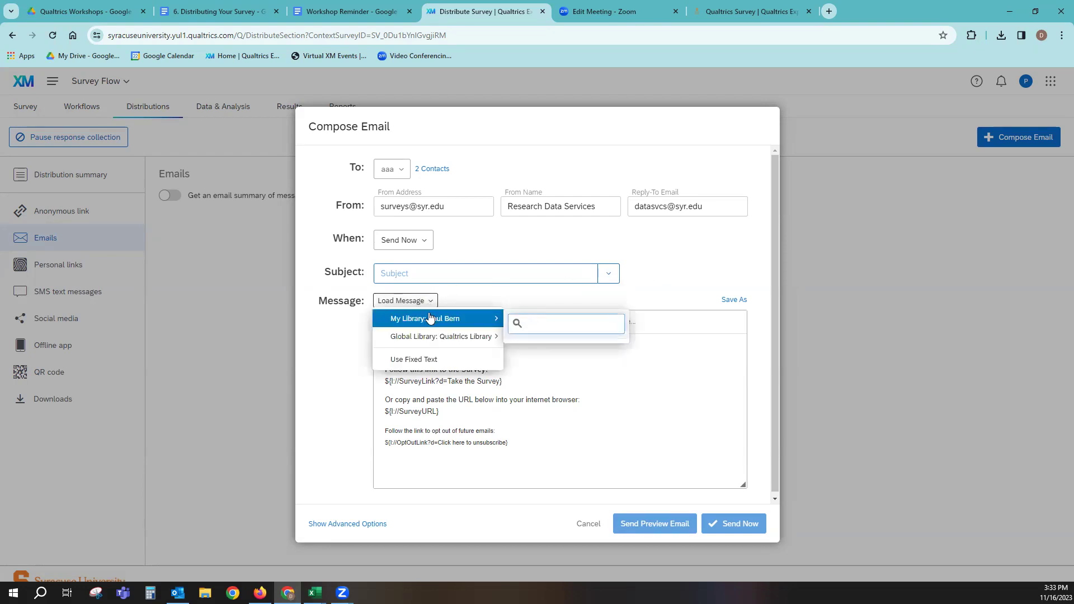
mouse_move(428, 339)
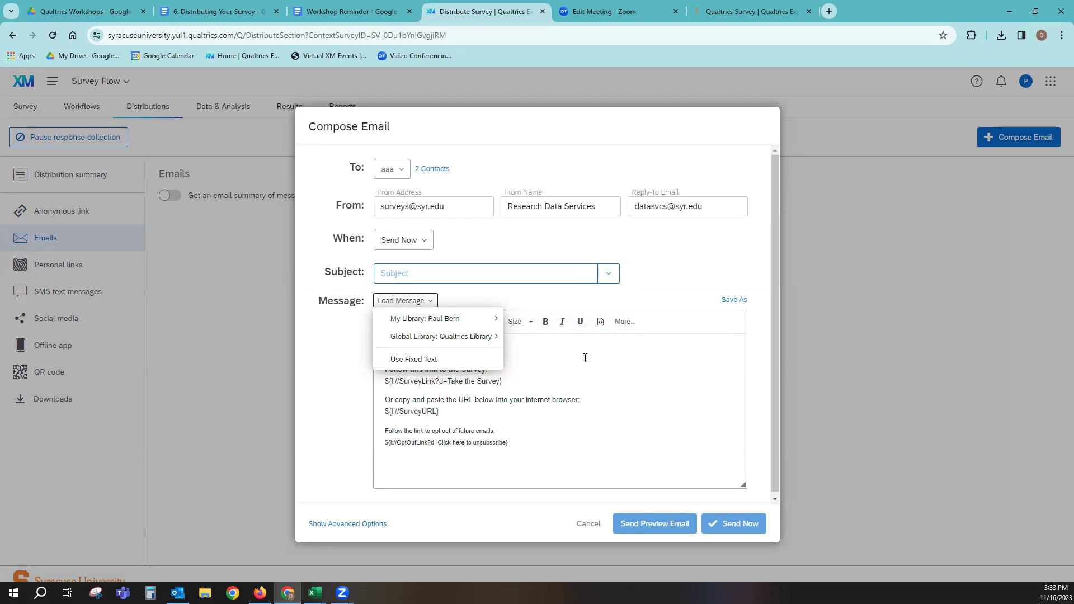
click(330, 344)
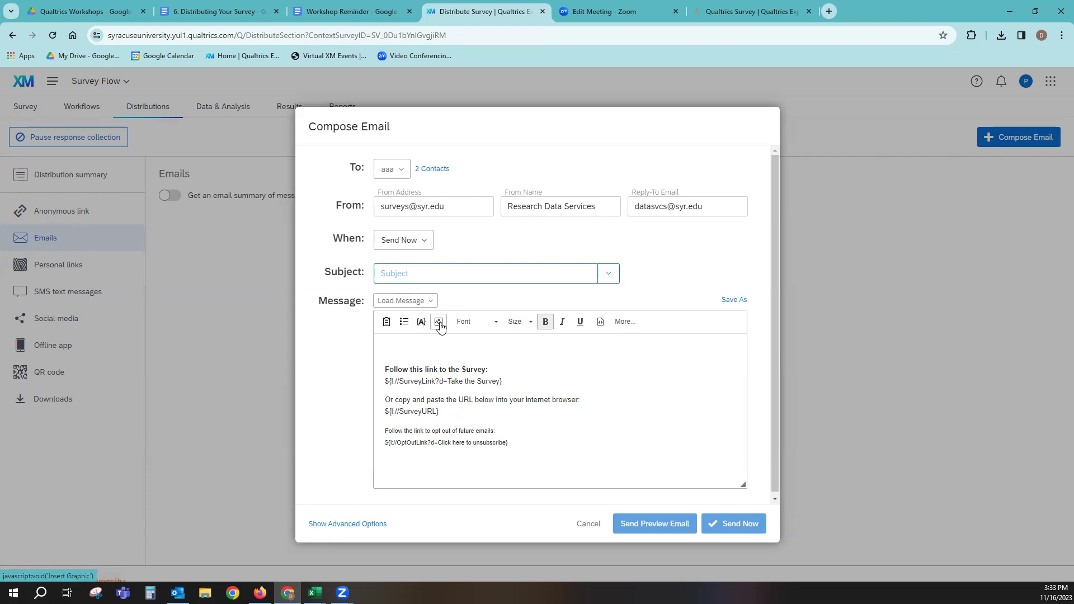
- Add "Please take my survey!" above the survey link in the message and set the subject to "test"
click(403, 341)
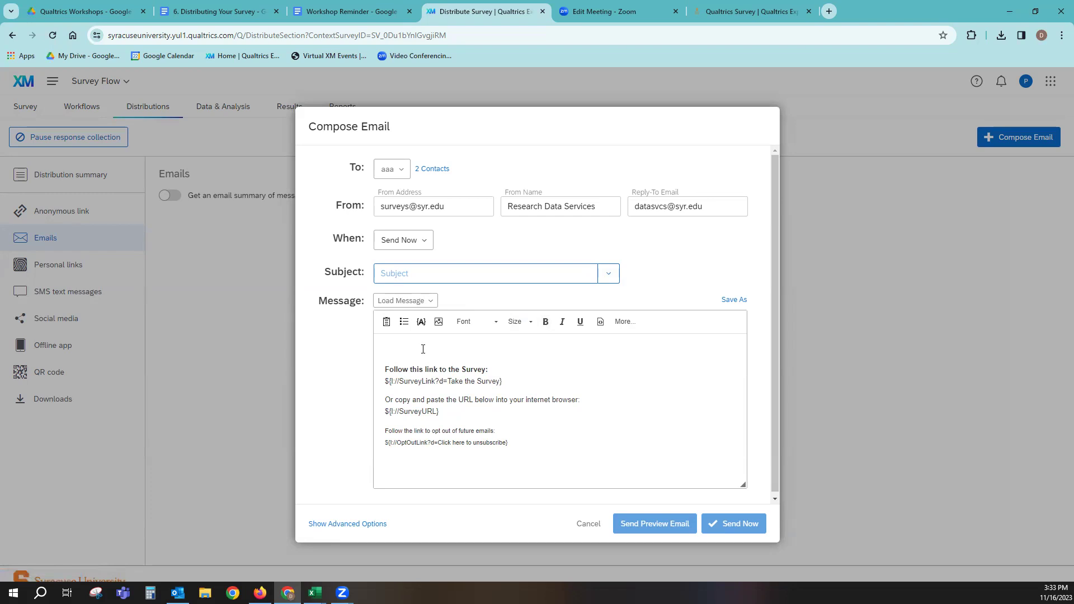
text(Please take my survey!)
click(486, 273)
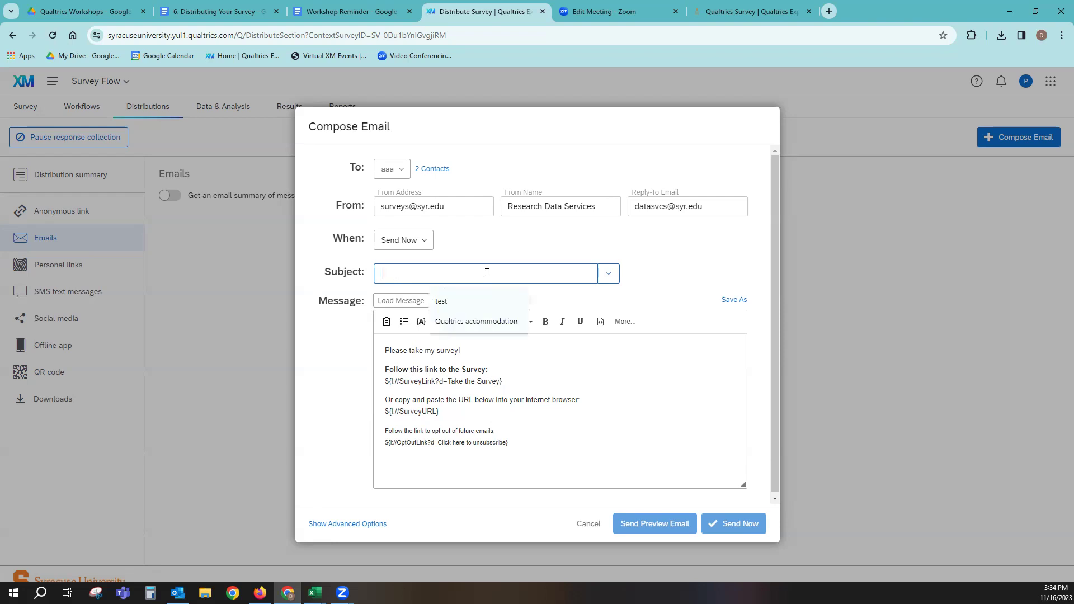
click(480, 301)
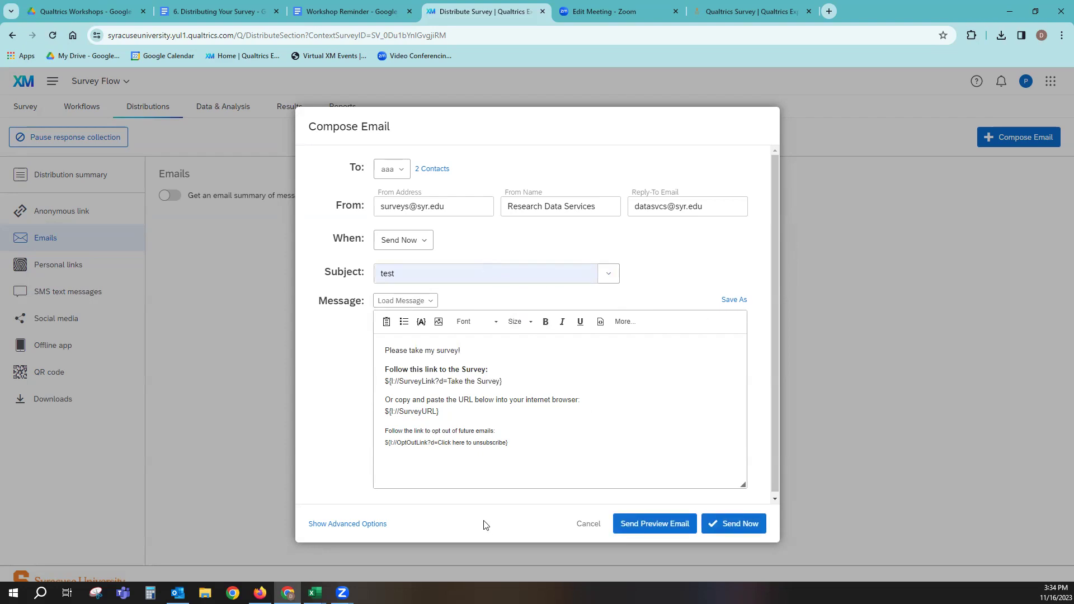
- Show the email's advanced options, try a custom link expiration, and set it back to Expires in 60 Days
click(337, 524)
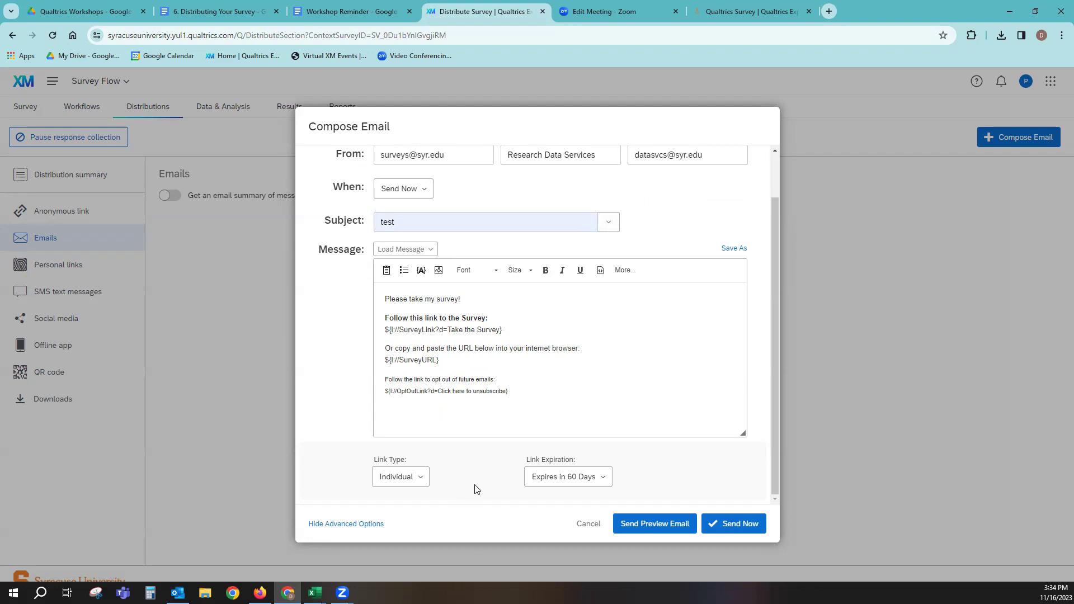
click(551, 486)
click(552, 482)
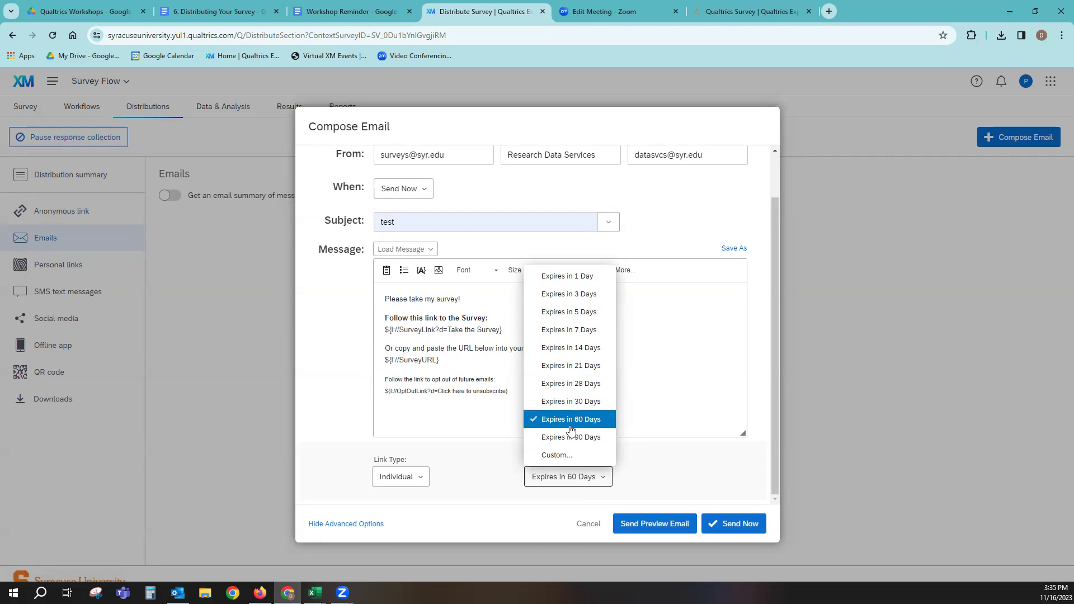
click(567, 456)
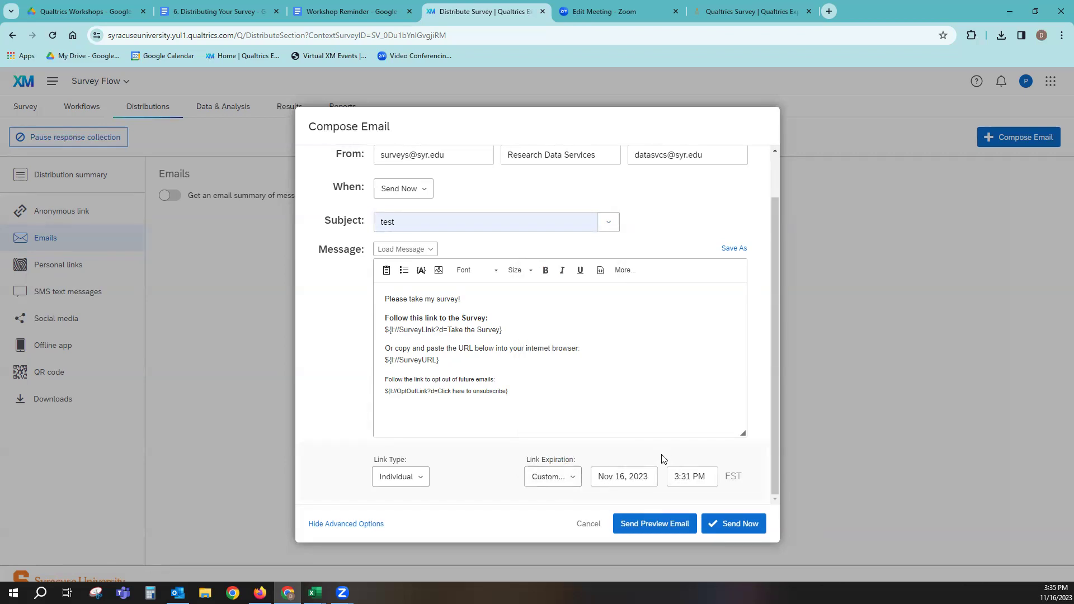
click(559, 478)
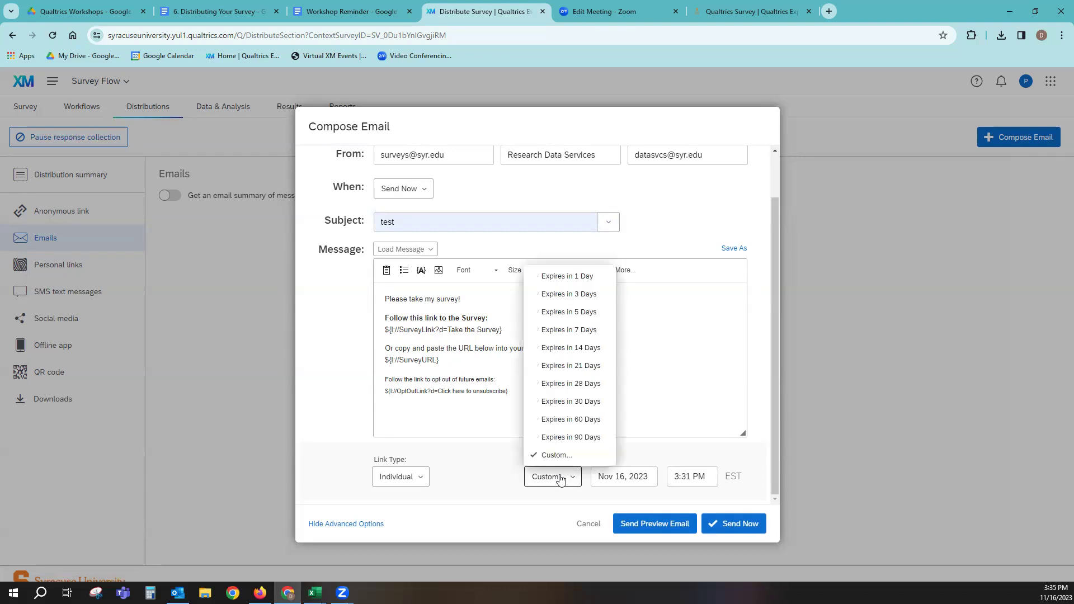
click(564, 427)
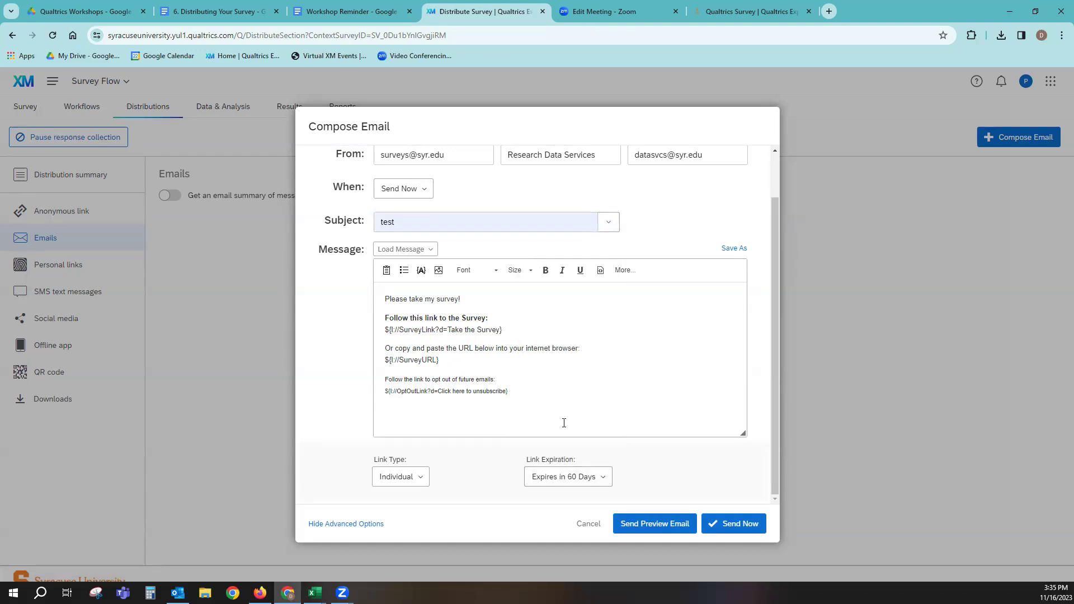
click(570, 487)
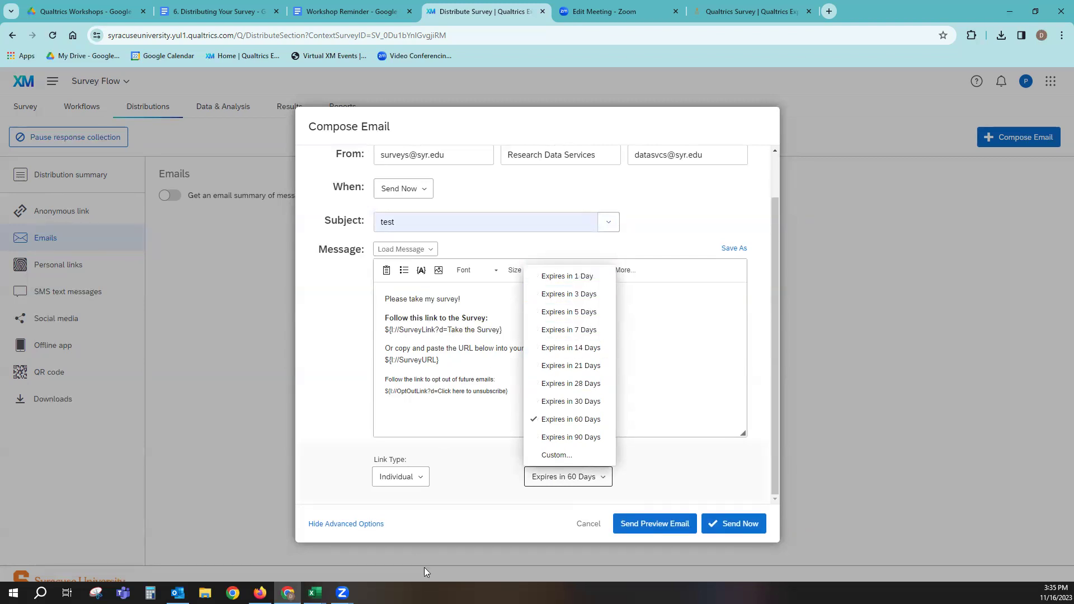
click(490, 478)
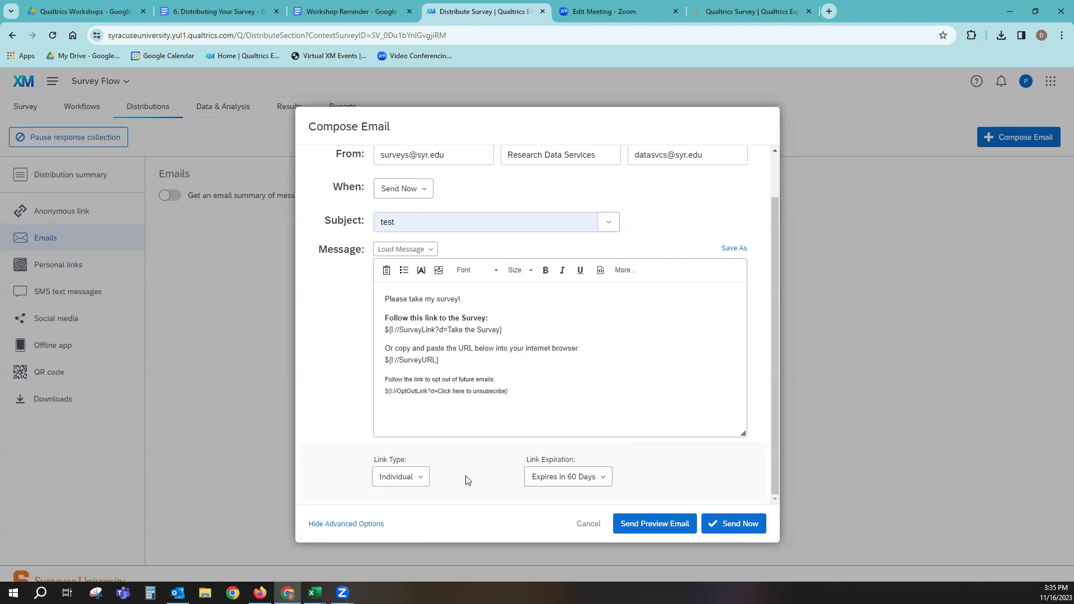
- Review the available link types and set the email's link type to Anonymous
click(422, 479)
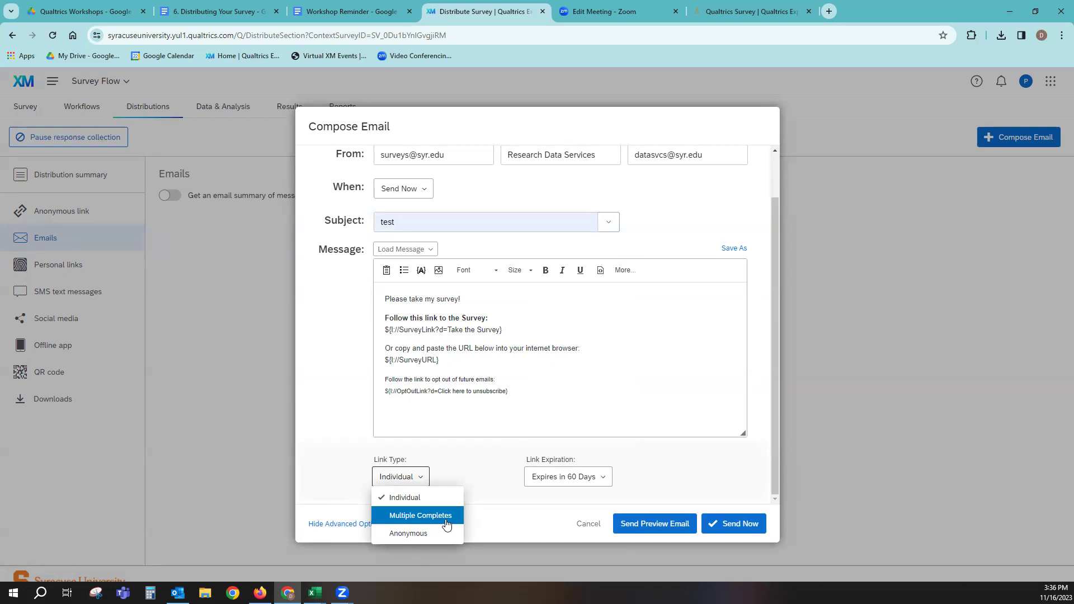
click(406, 534)
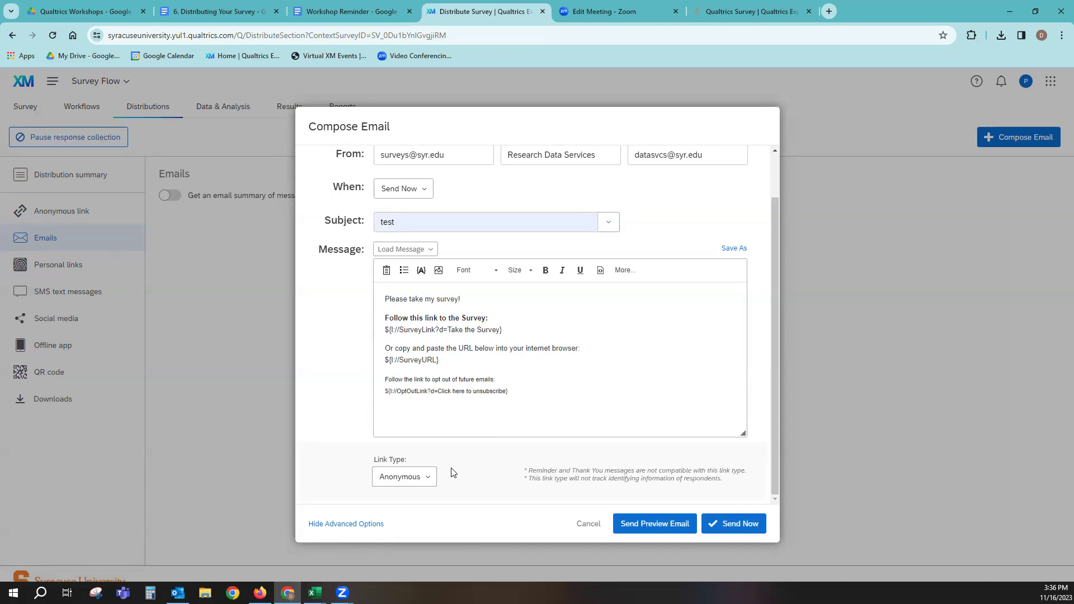
- Set the email's link type to Individual and send the email to the contact list now
click(430, 478)
click(416, 498)
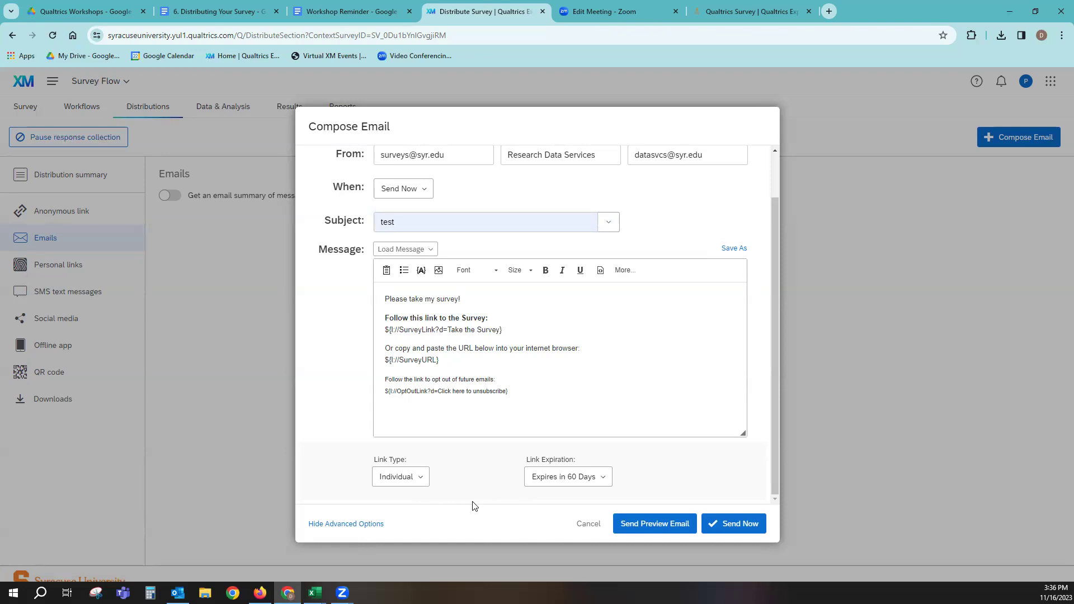
click(735, 531)
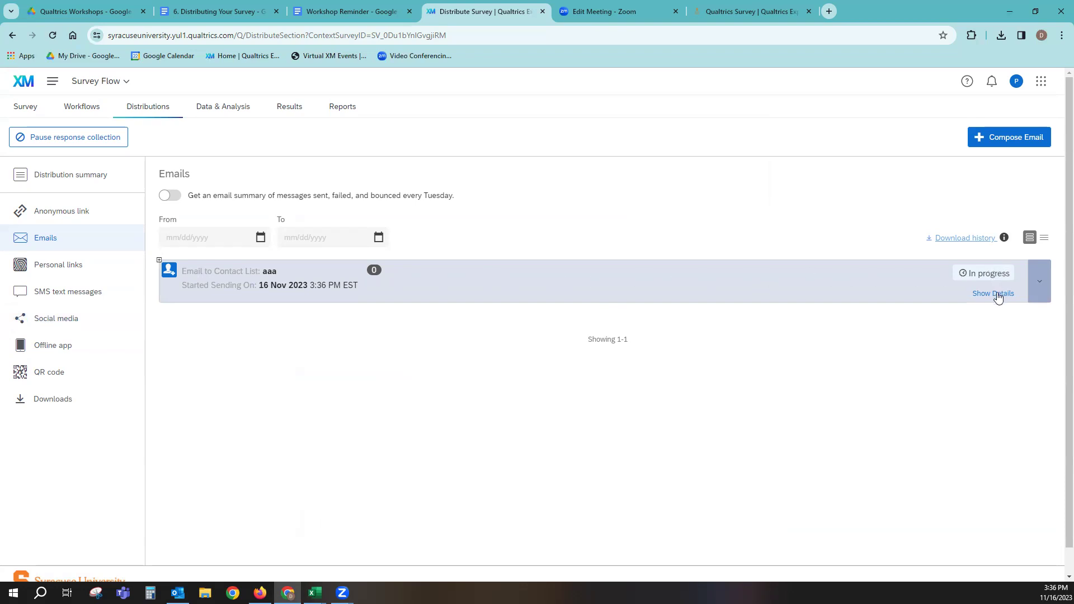
- Check the sent distribution's delivery details and open the survey from the link in the "test" email received in Outlook
click(998, 295)
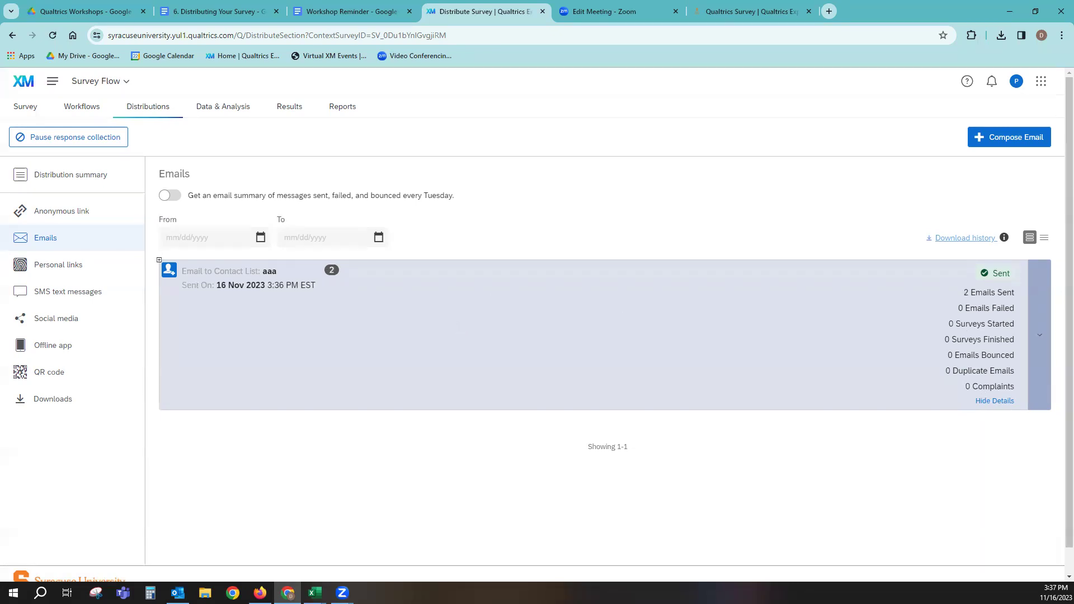
key(alt+Tab)
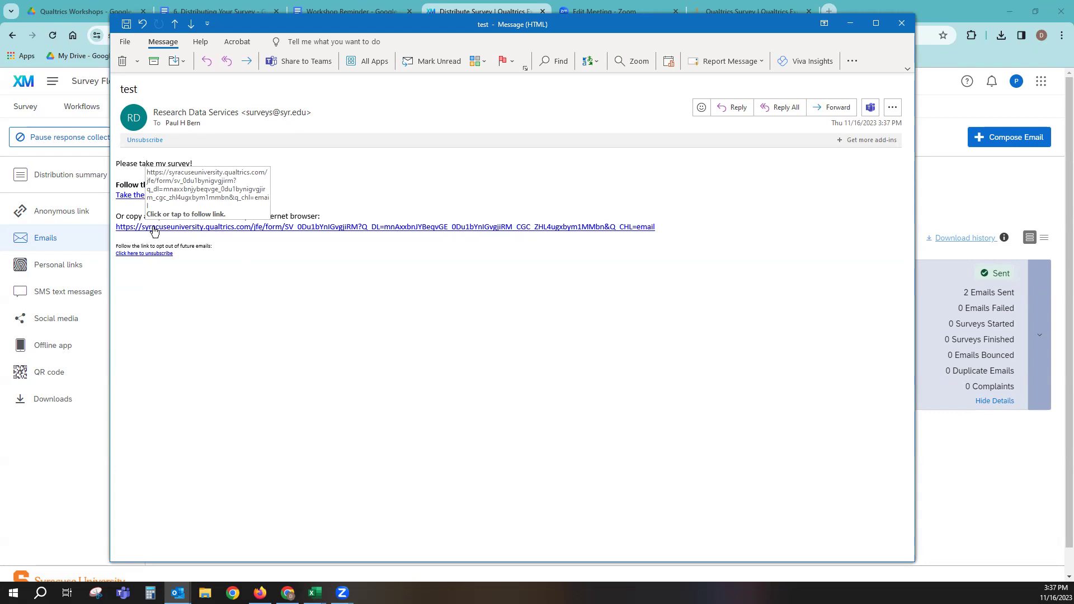
click(143, 196)
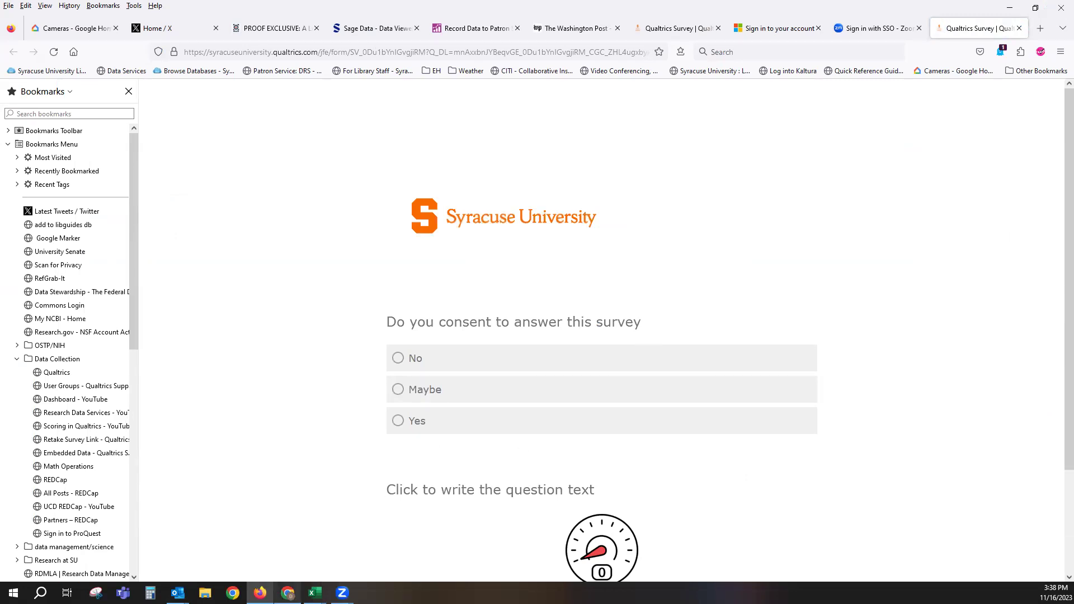
click(288, 592)
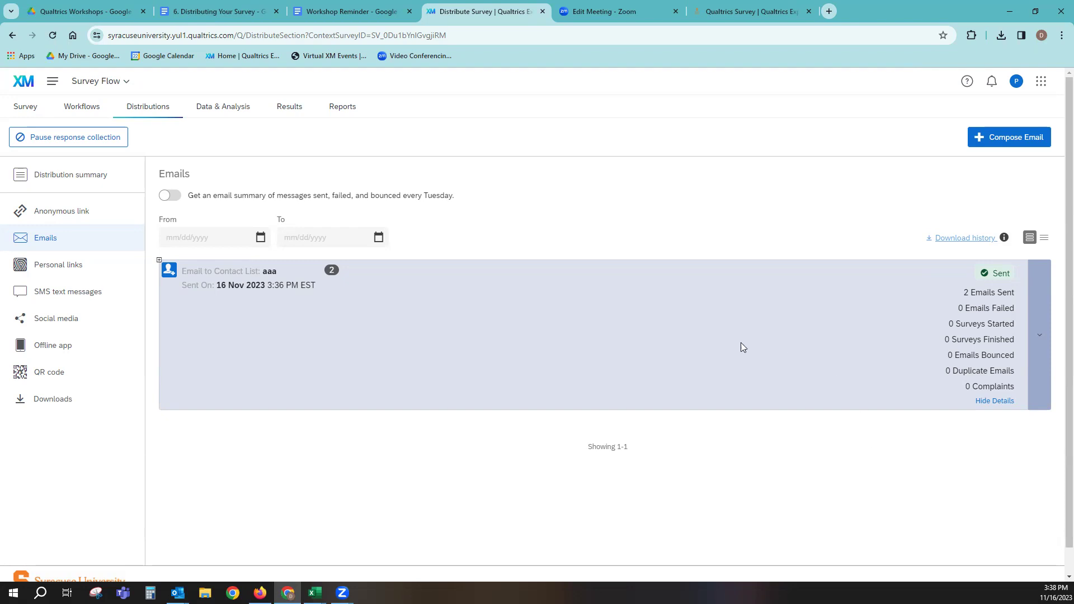
- Review the available actions for the email distribution sent to the aaa contact list and delete that distribution
click(1039, 337)
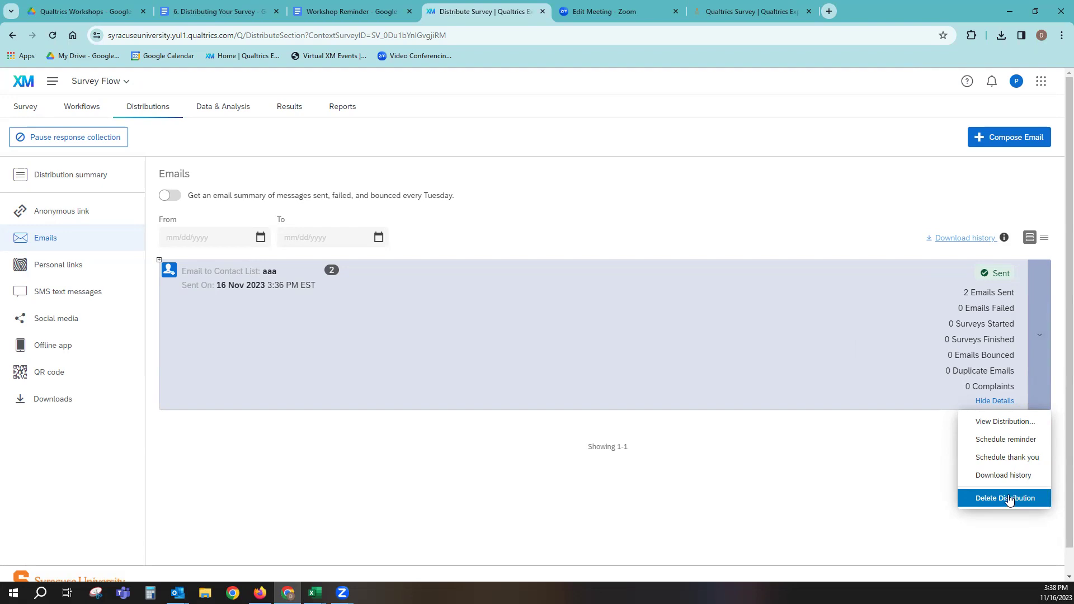
click(724, 491)
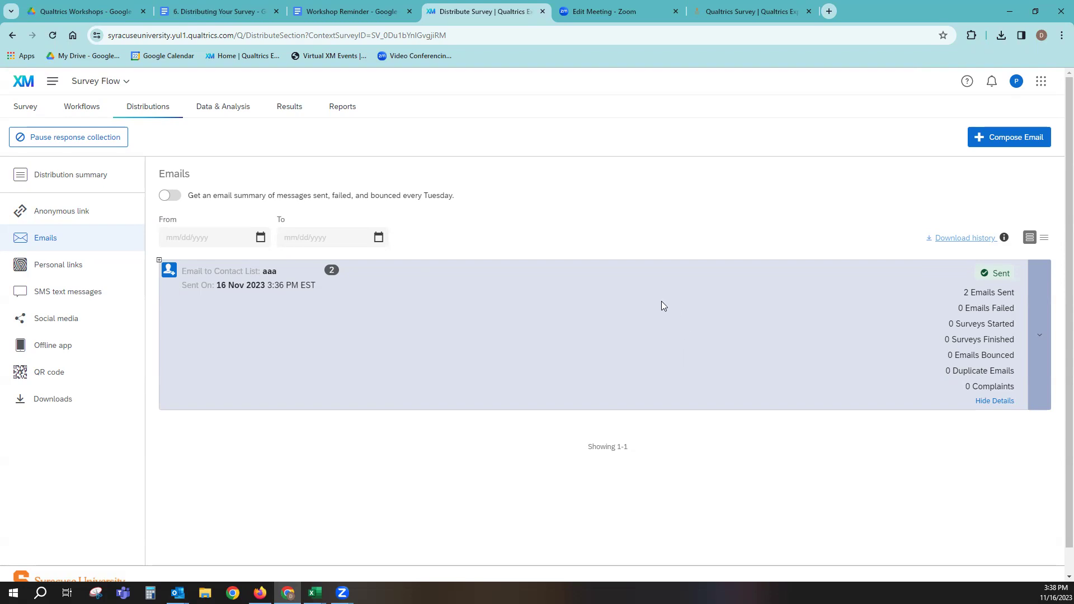
click(1042, 339)
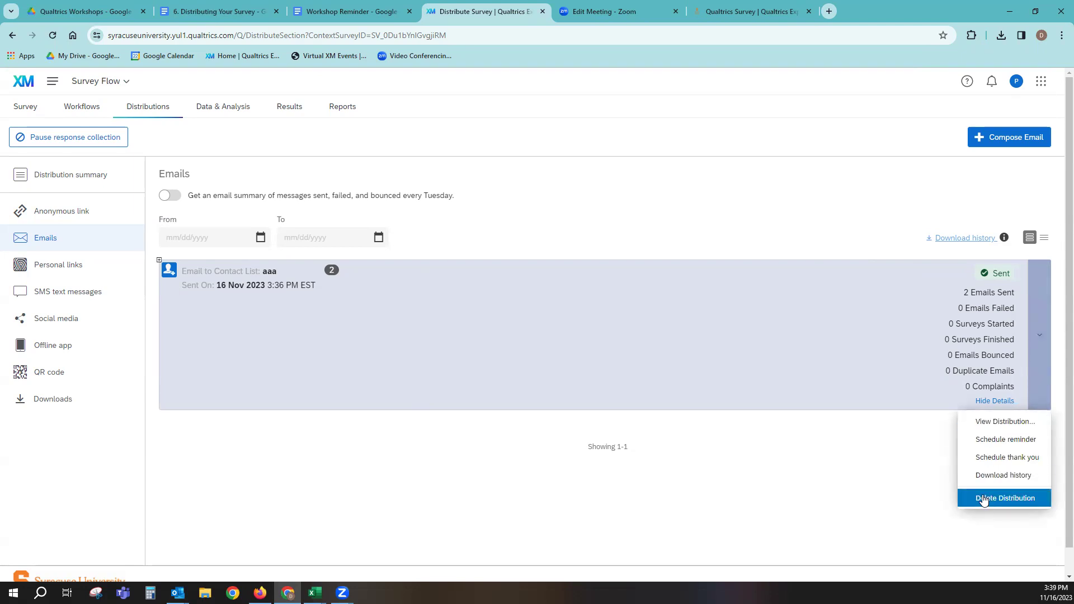
click(984, 499)
click(638, 363)
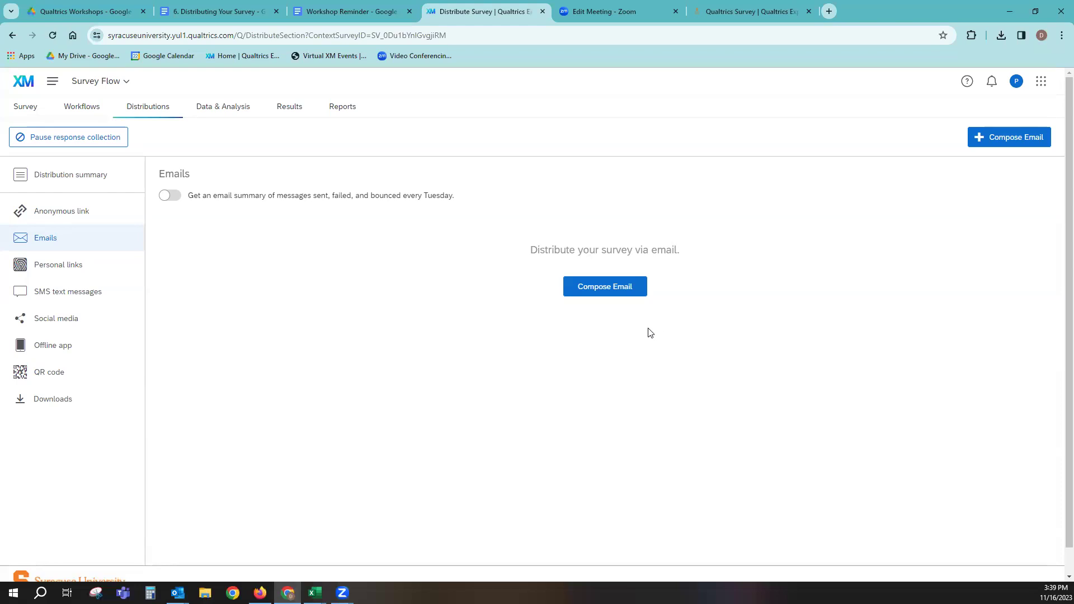
- Compose a new email and insert the inline question "Do you consent to answer this survey" with the White color scheme in its message
click(592, 297)
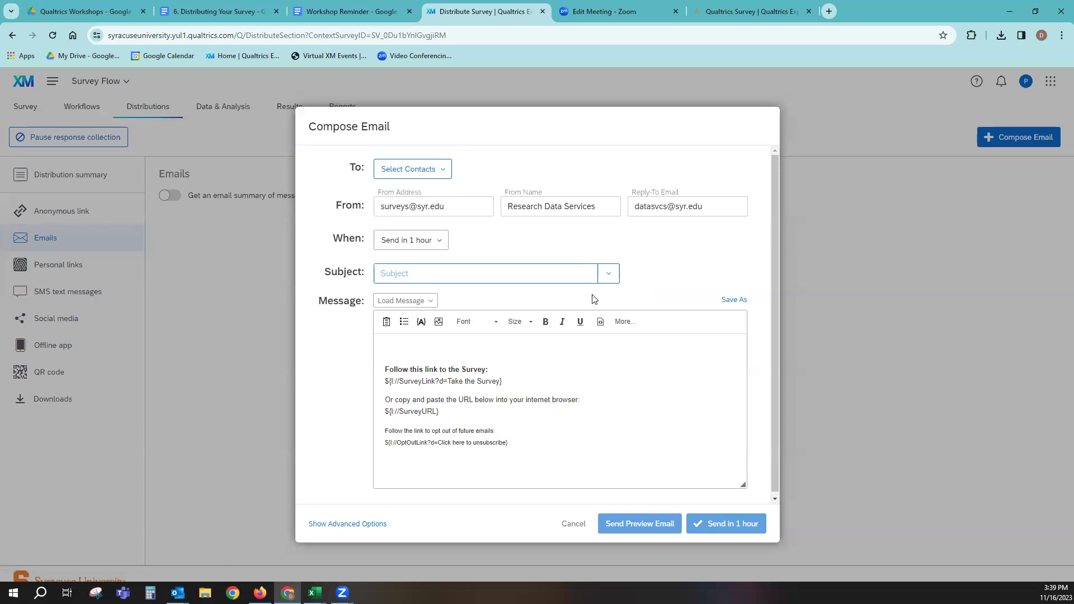
click(387, 323)
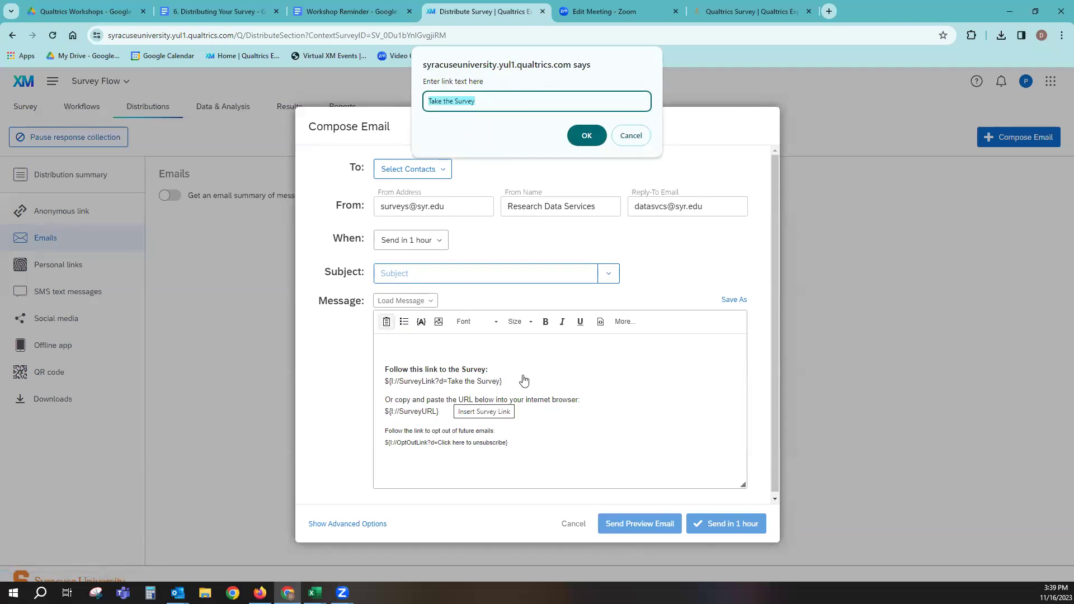
click(634, 134)
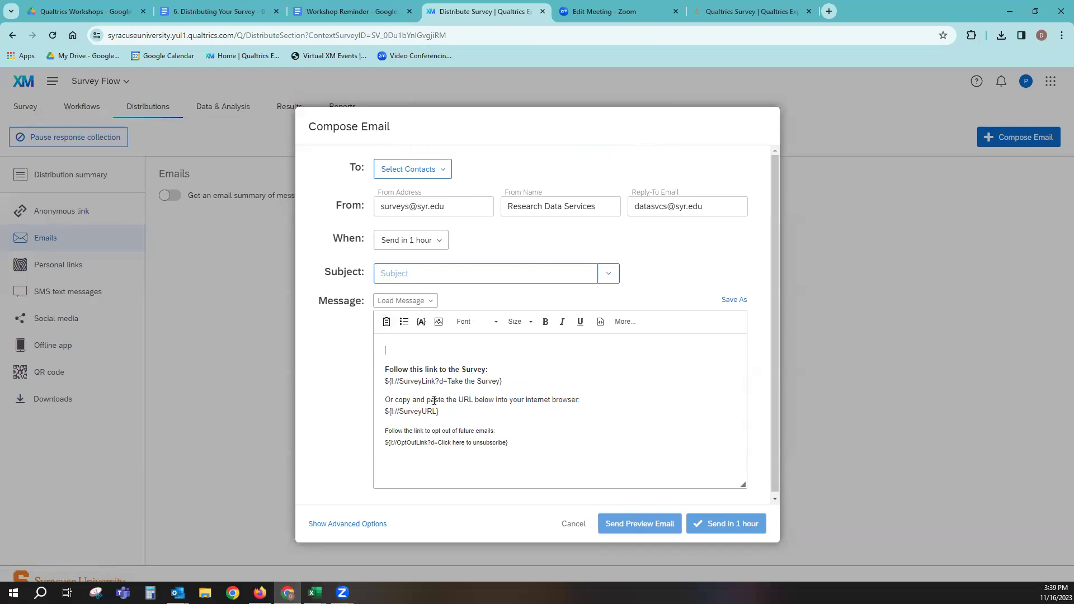
click(404, 322)
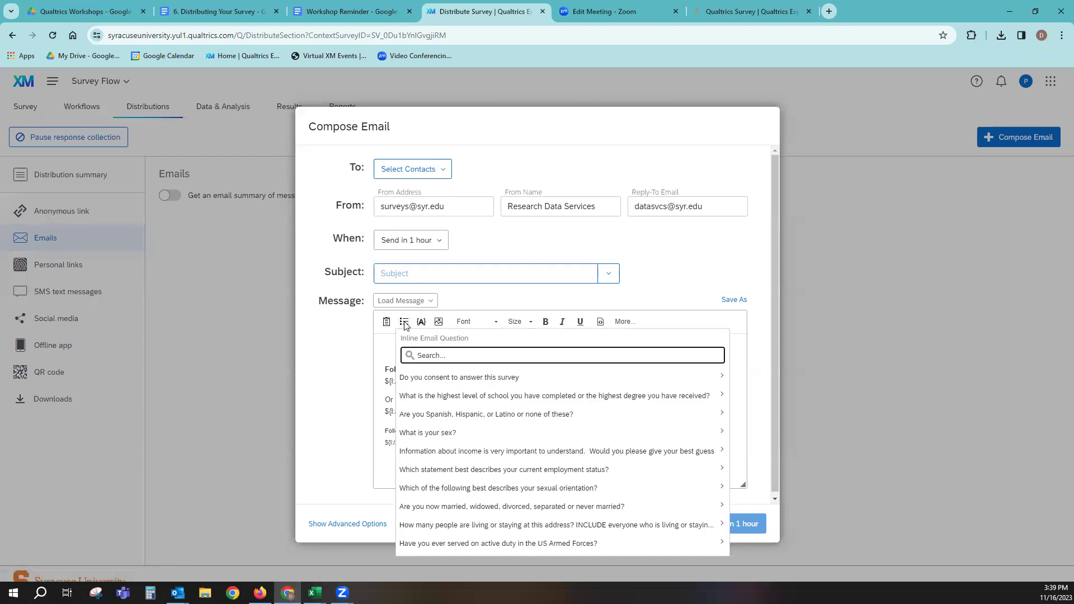
mouse_move(455, 384)
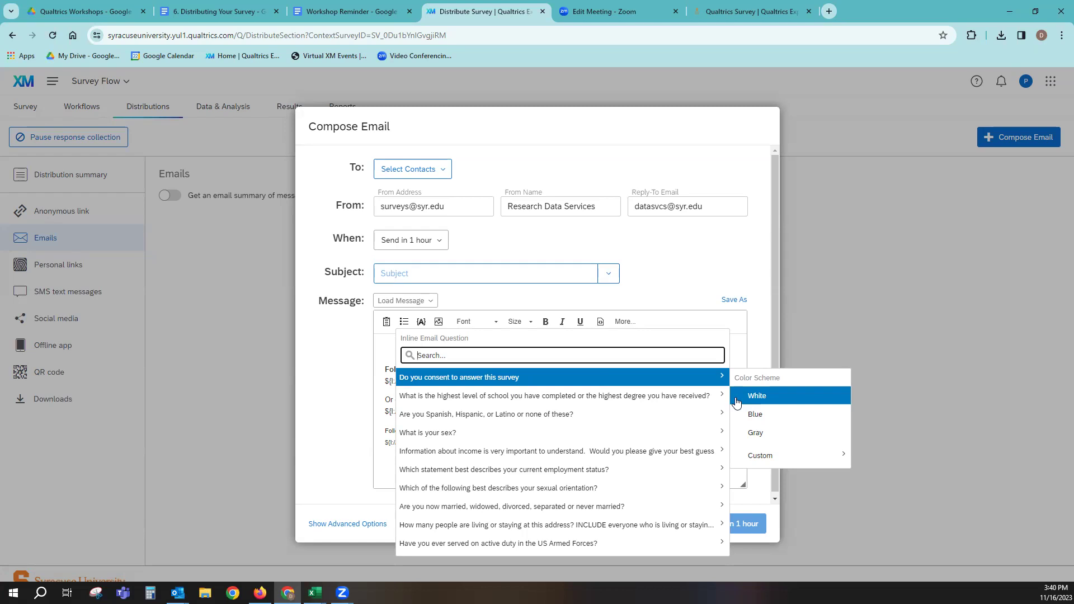
click(757, 396)
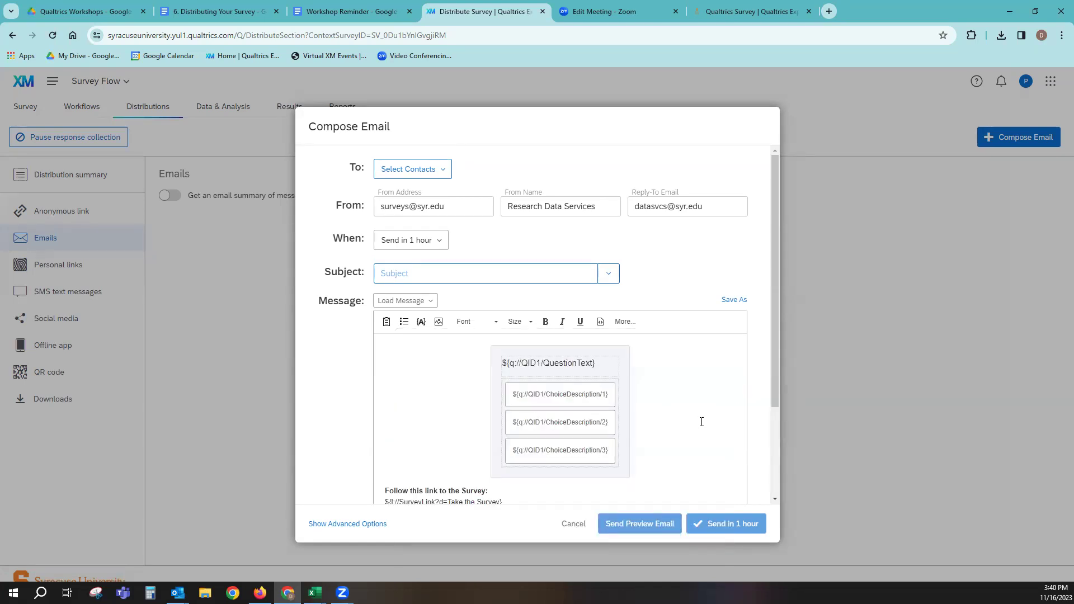
scroll(701, 419, down, 1)
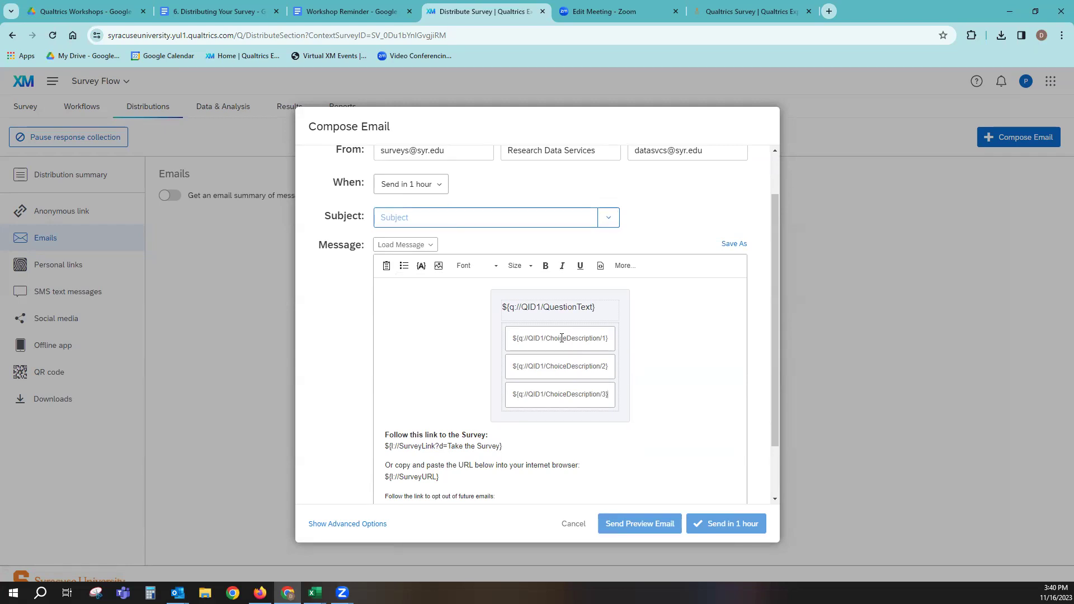
- Review the piped text sources available for the message, including Contacts Field, and show the editor's additional formatting tools
click(420, 266)
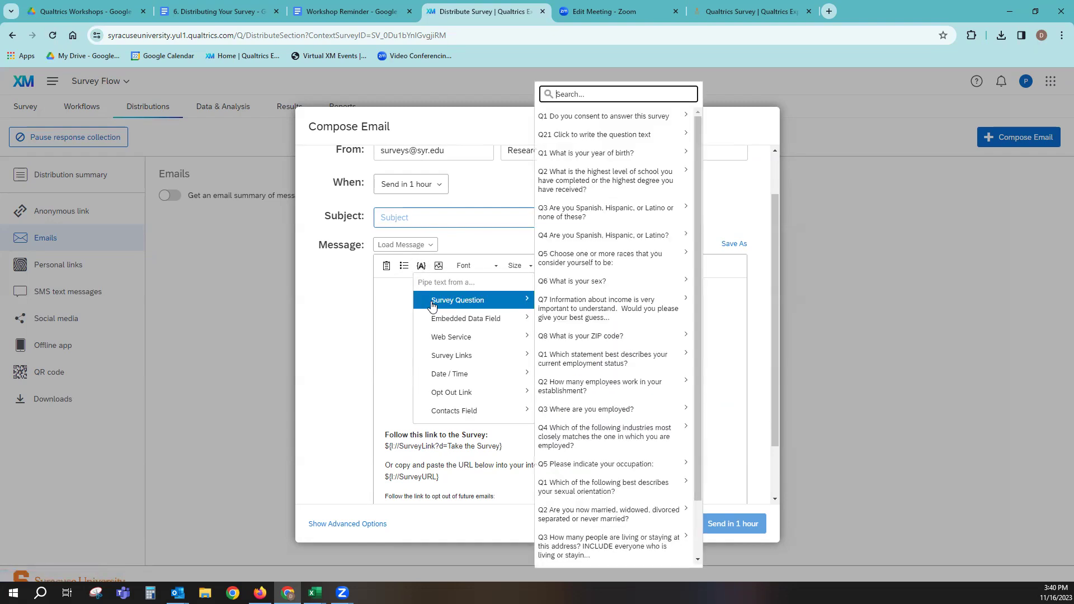
mouse_move(429, 342)
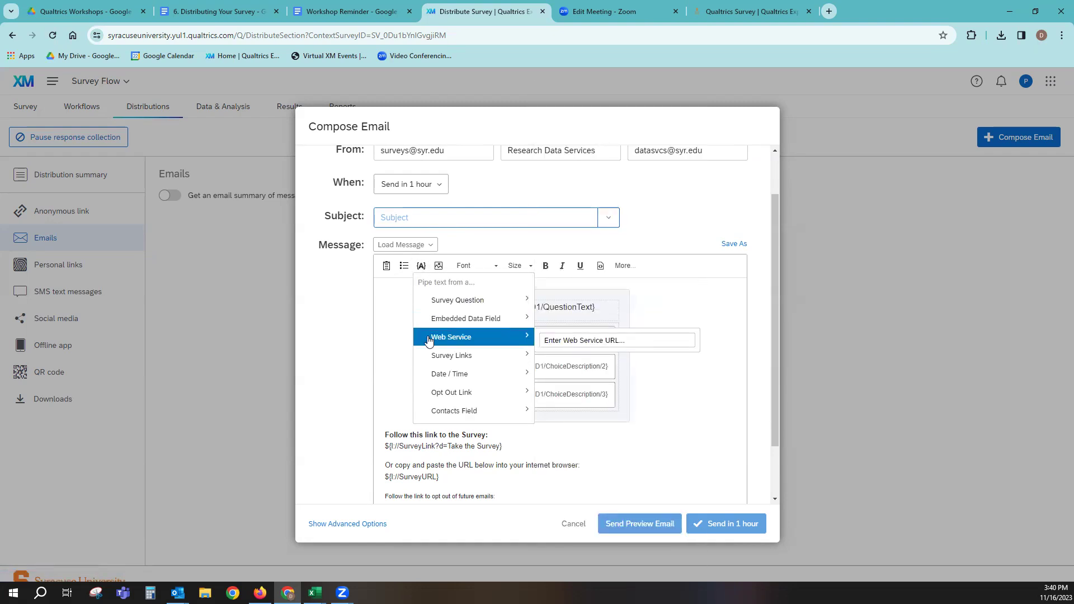
mouse_move(437, 414)
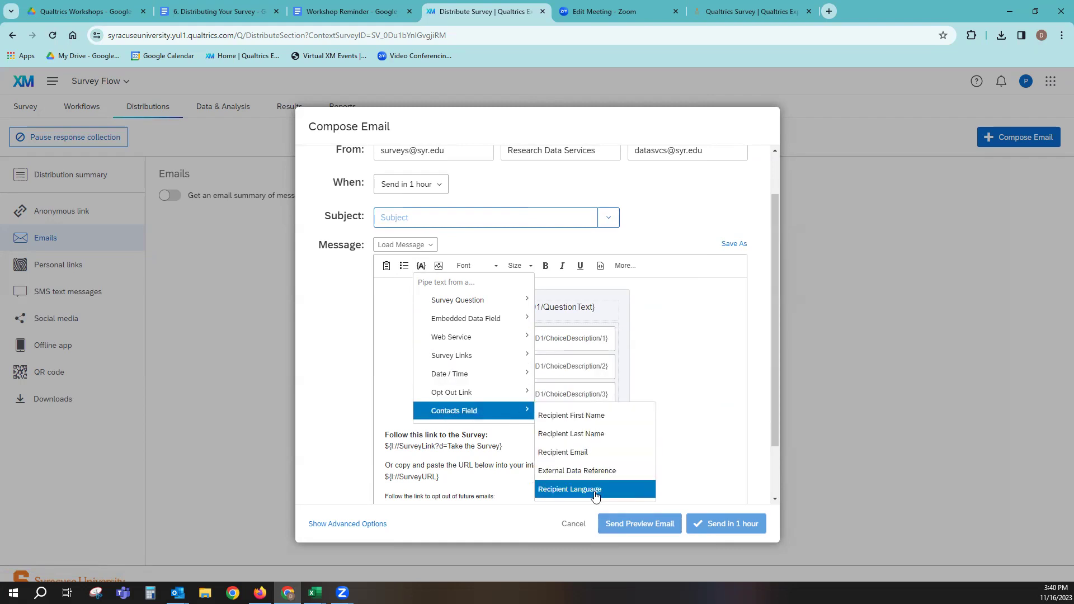
click(699, 340)
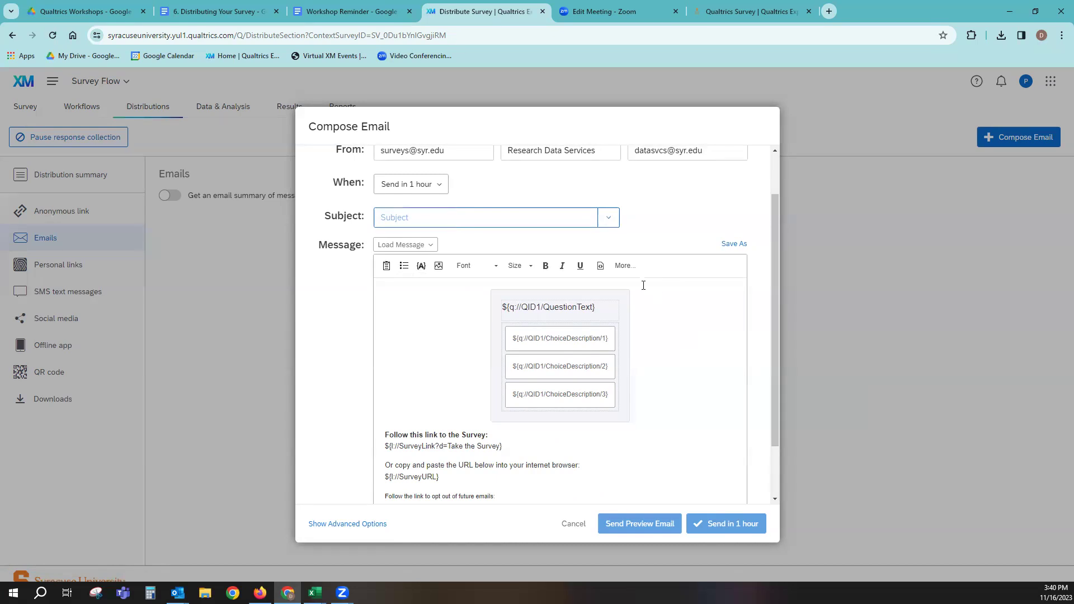
click(622, 266)
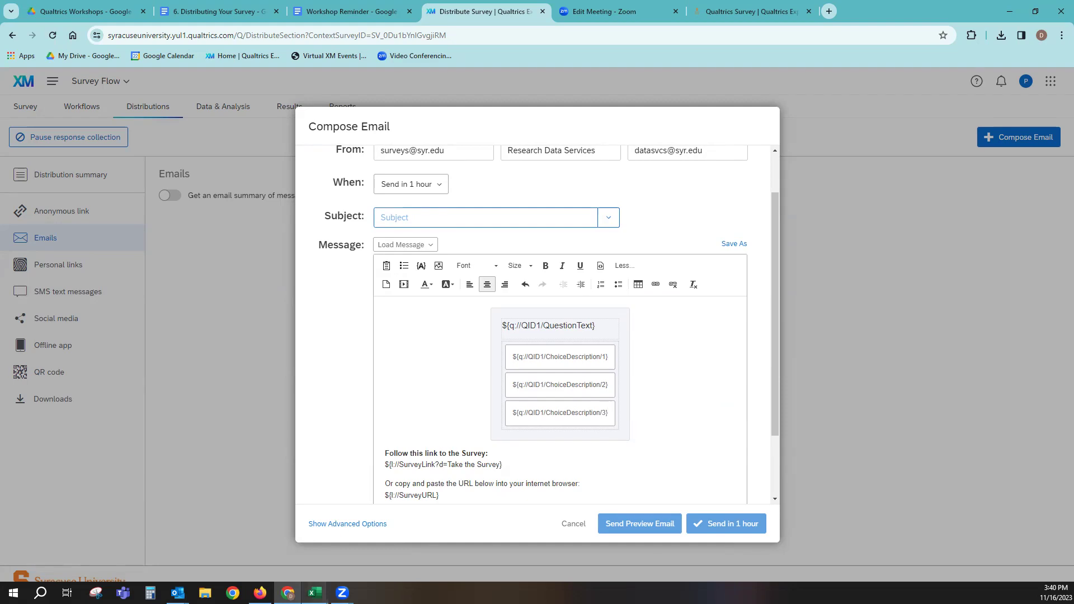
- Switch to the Survey Flow responses workbook in Excel and widen its window and the StartDate and Status columns
mouse_move(315, 592)
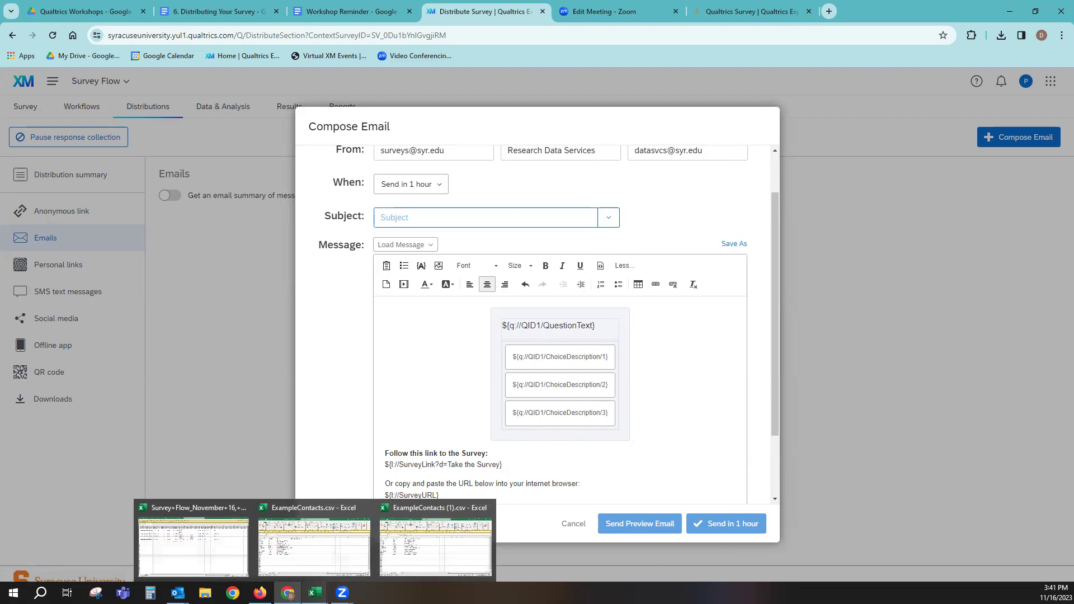
click(214, 563)
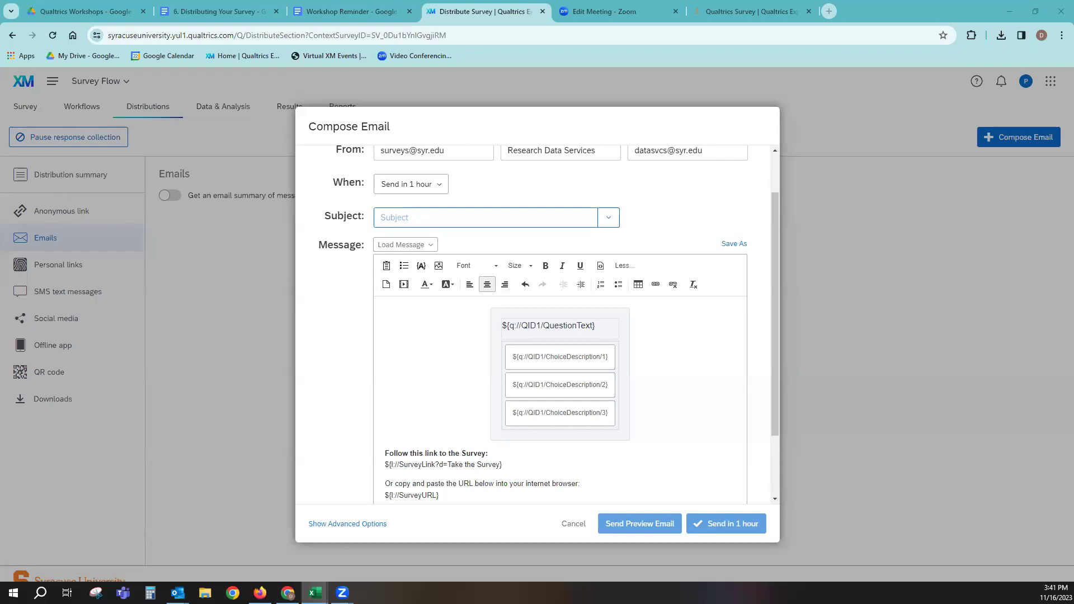
key(alt+Tab)
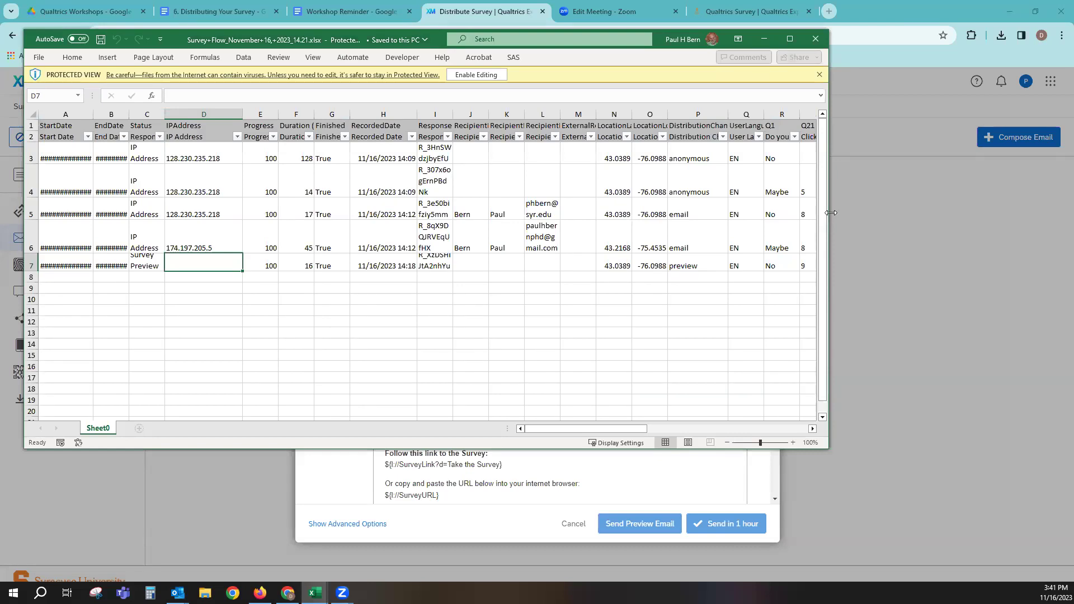
drag(831, 213, 1016, 215)
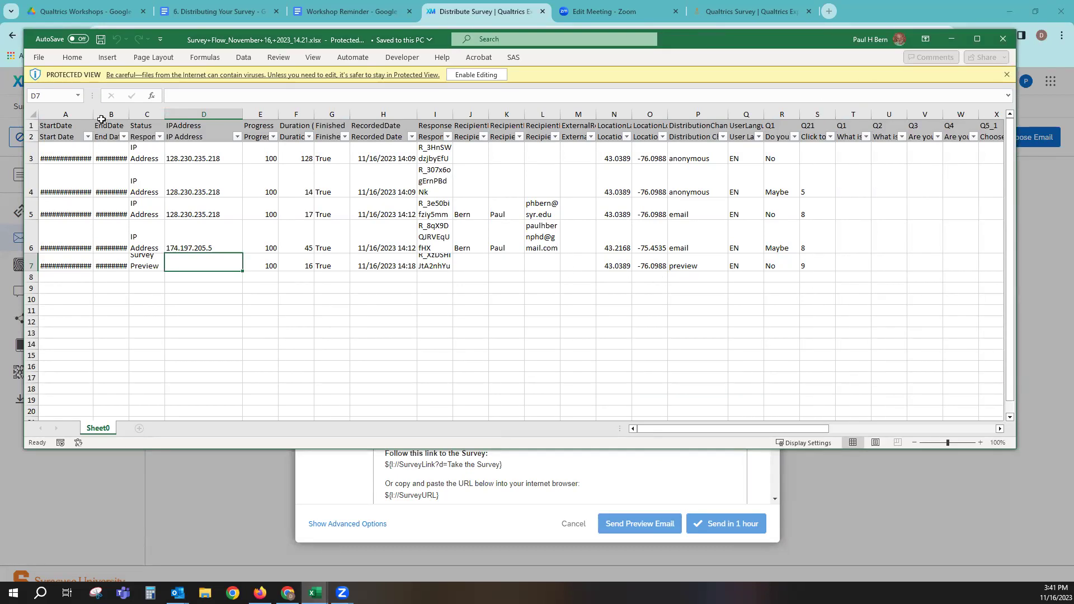
drag(92, 114, 119, 114)
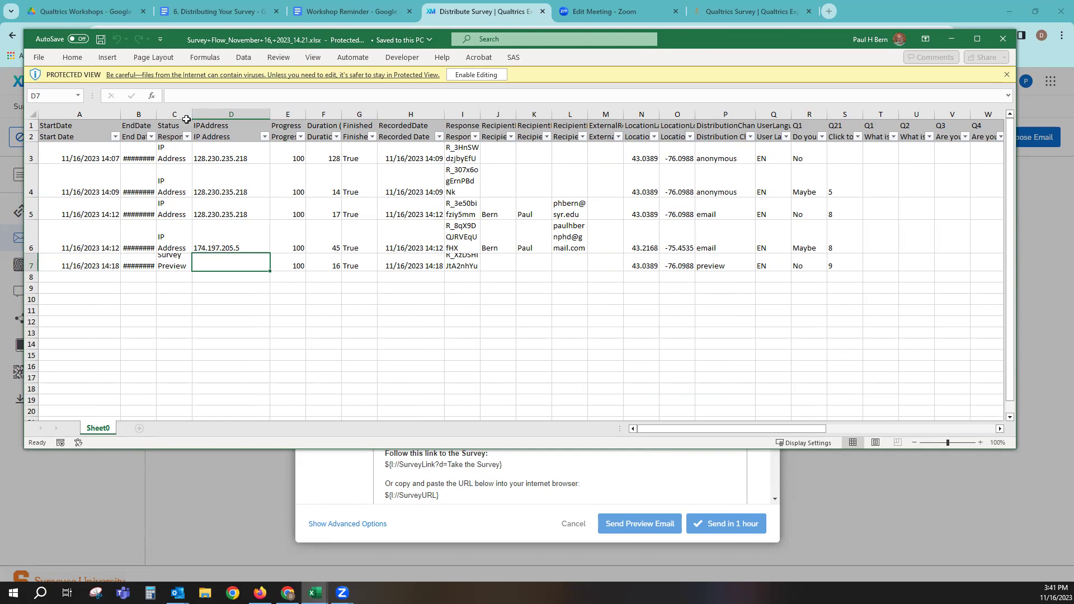
drag(191, 115, 221, 113)
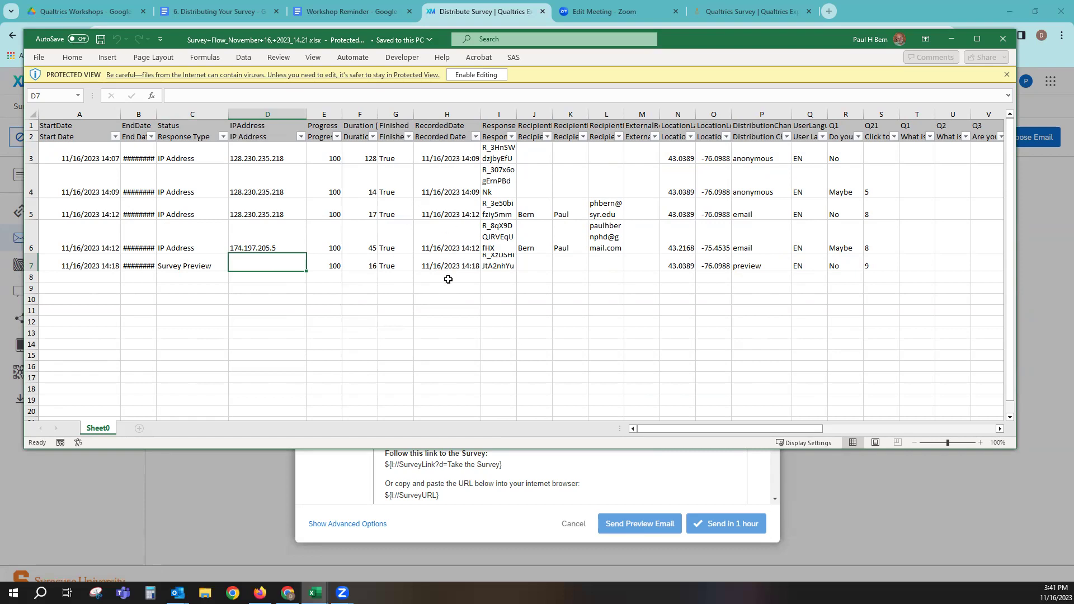
- Examine the response IDs and the DistributionChannel values of the anonymous and preview responses
click(496, 213)
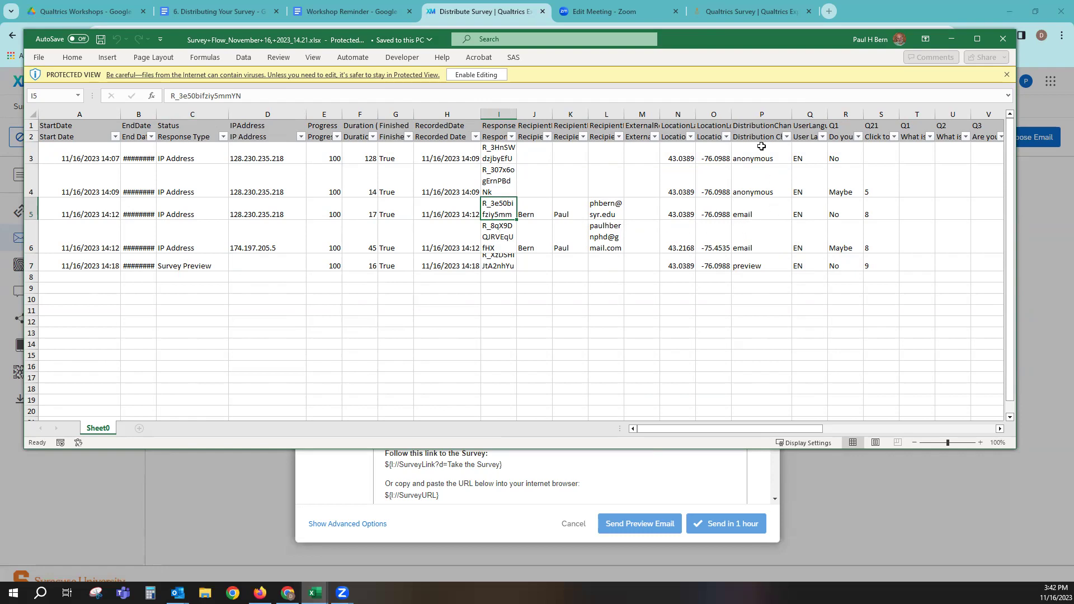
click(754, 127)
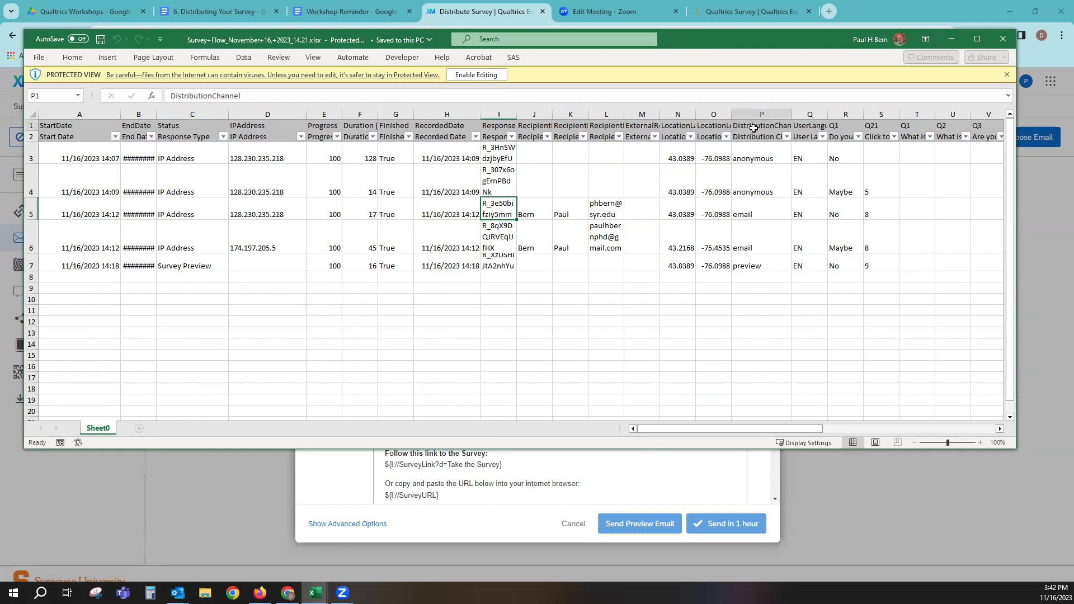
click(758, 160)
click(755, 192)
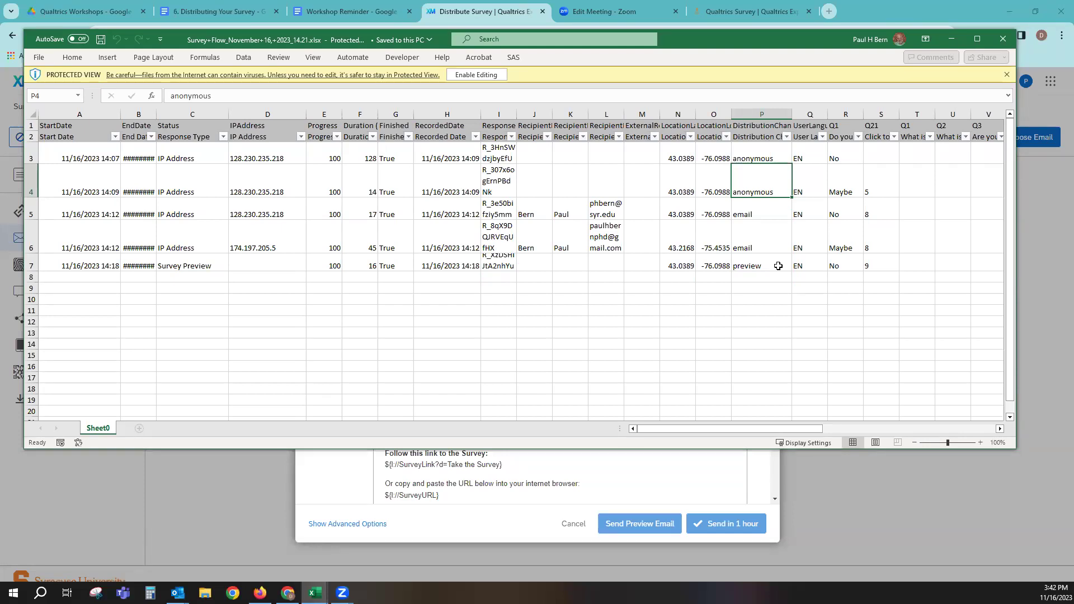
click(749, 266)
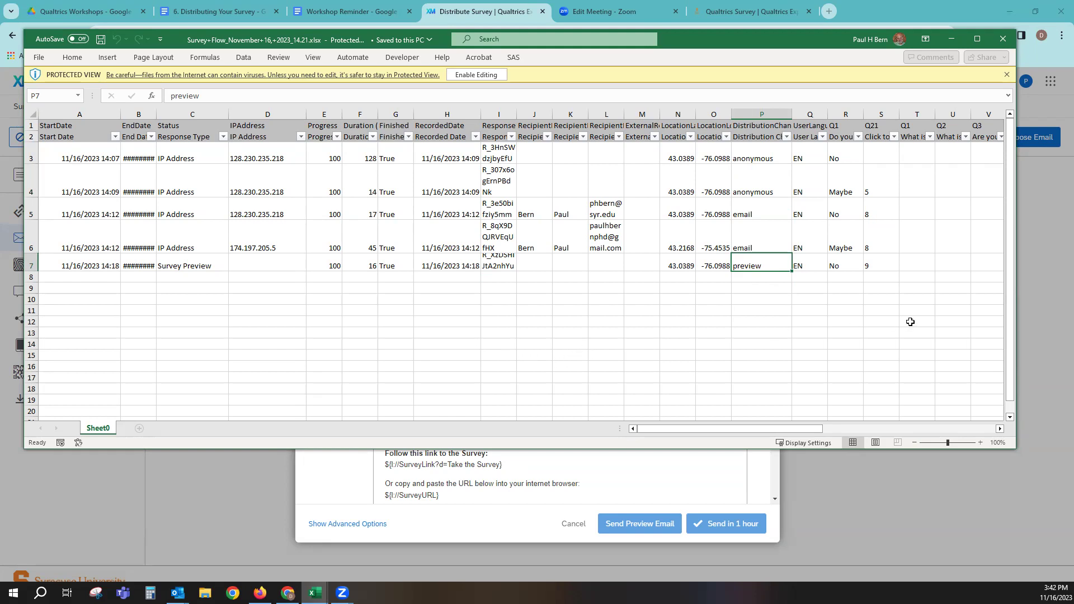
- Close the survey responses workbook and both ExampleContacts workbooks to return to the email being composed
click(1004, 38)
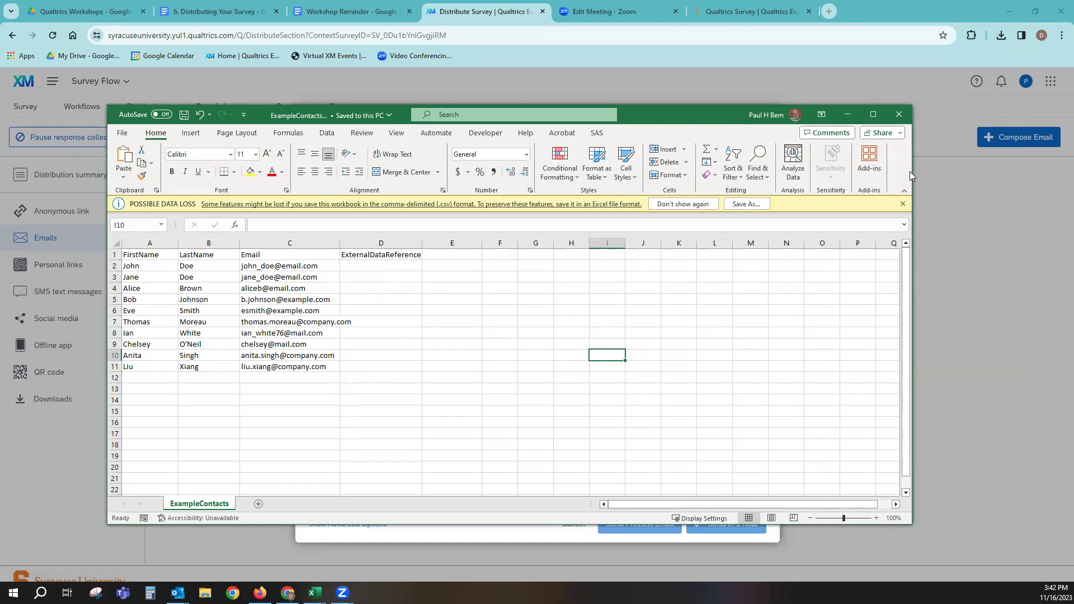
click(899, 113)
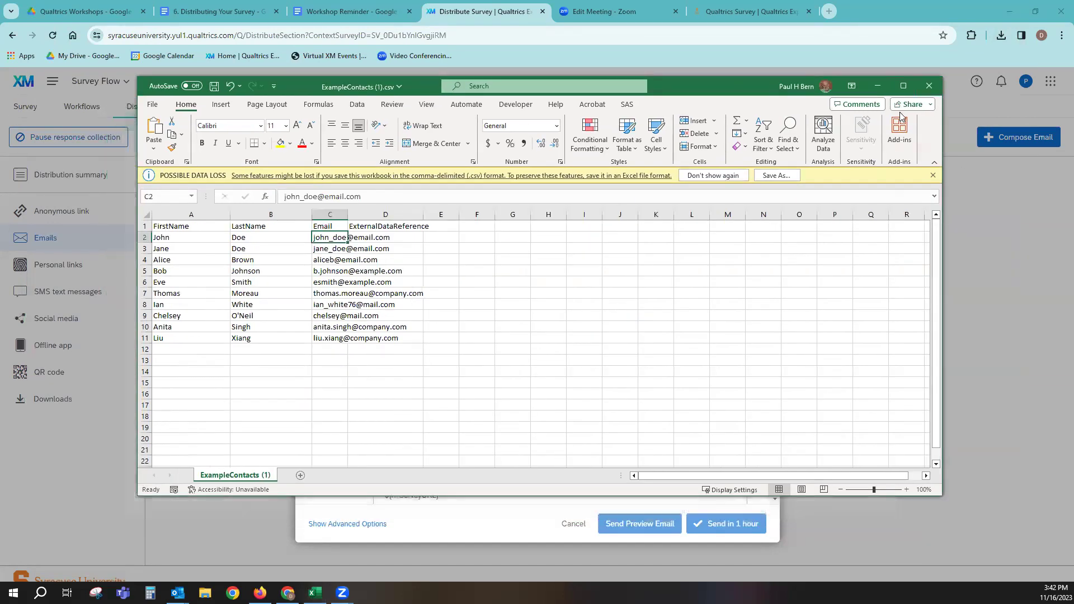
click(926, 88)
click(600, 318)
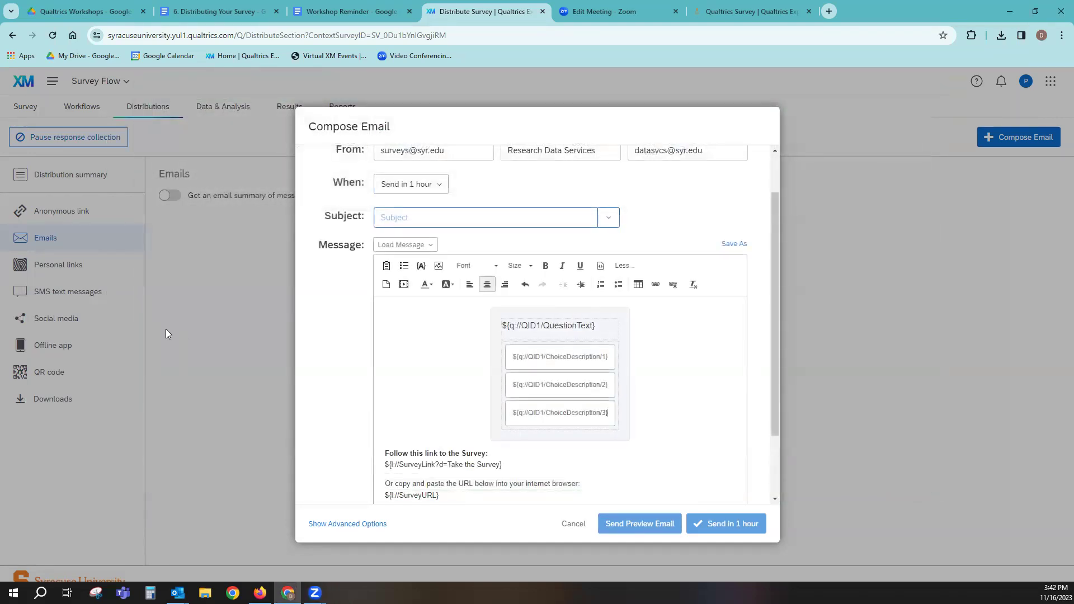
- Discard the email being composed and open a preview of the Survey Flow survey from its editor
click(570, 529)
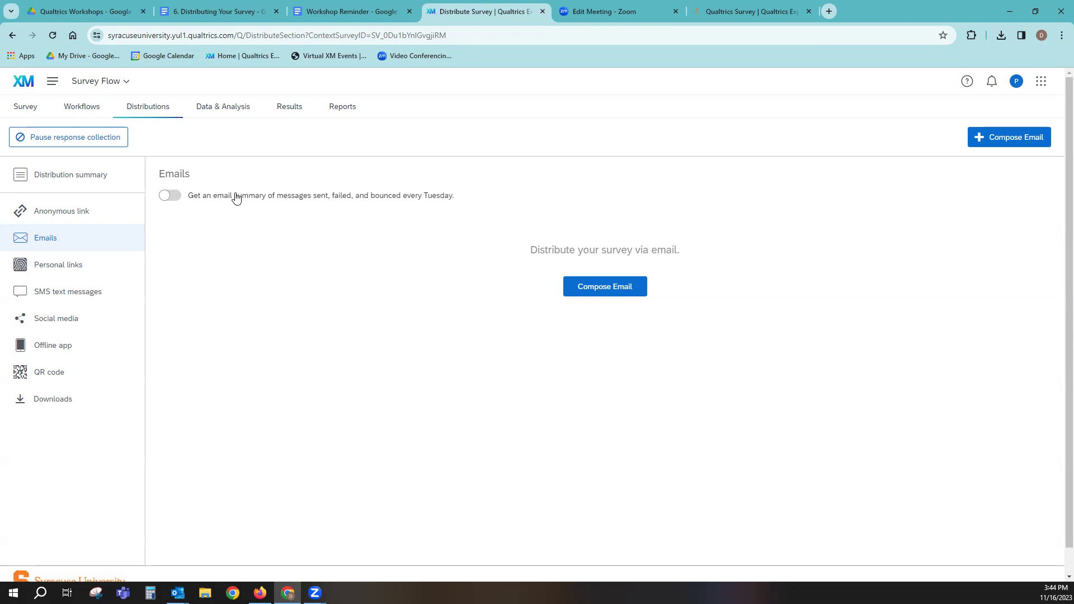
click(23, 111)
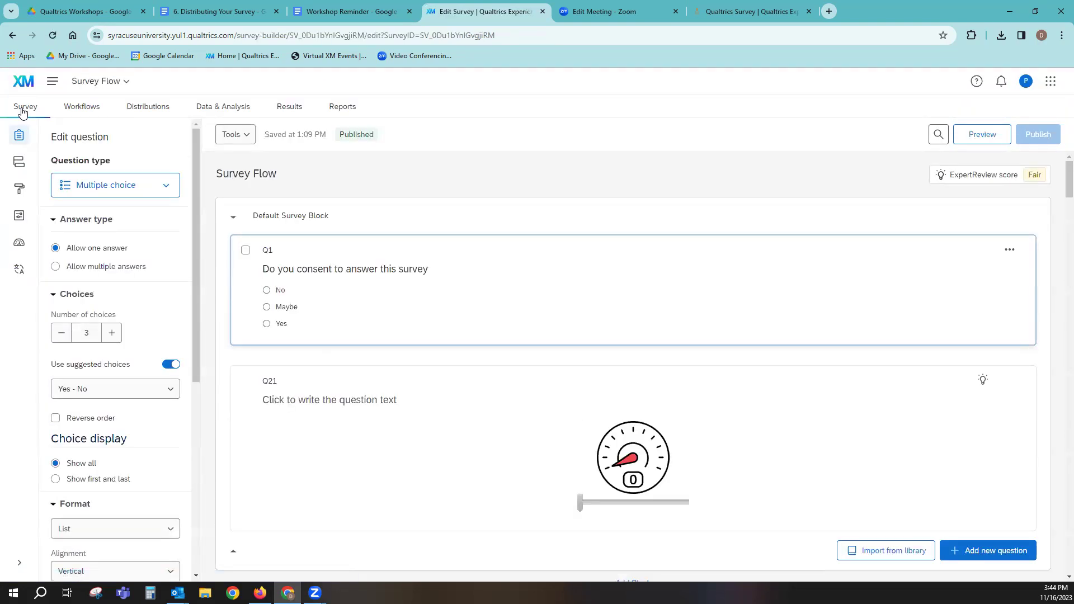
click(975, 140)
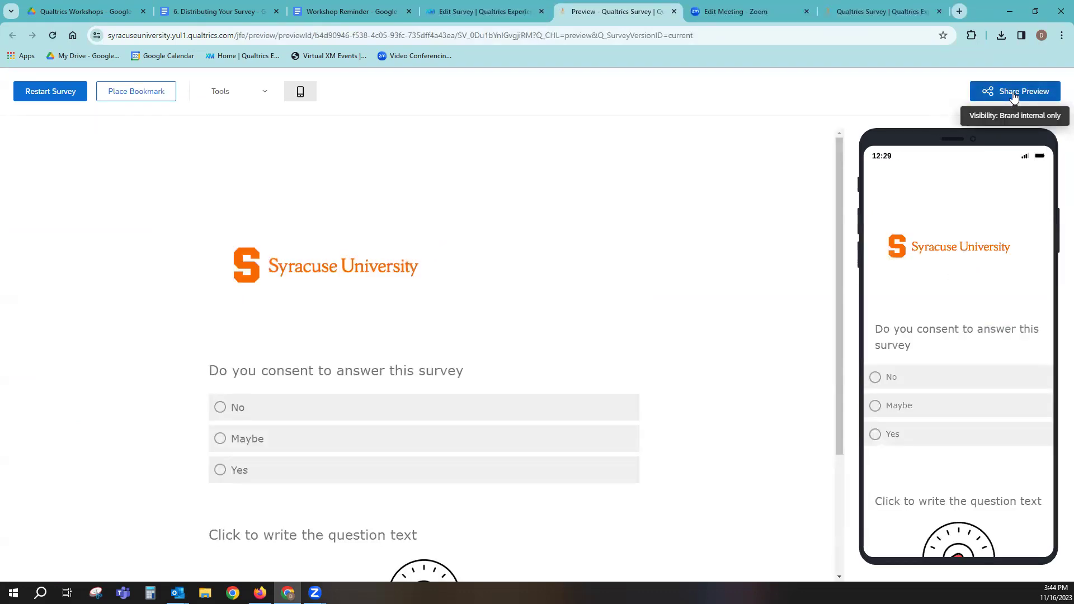
- Copy the survey preview's share link with Brand internal only visibility, and close the preview
click(1014, 97)
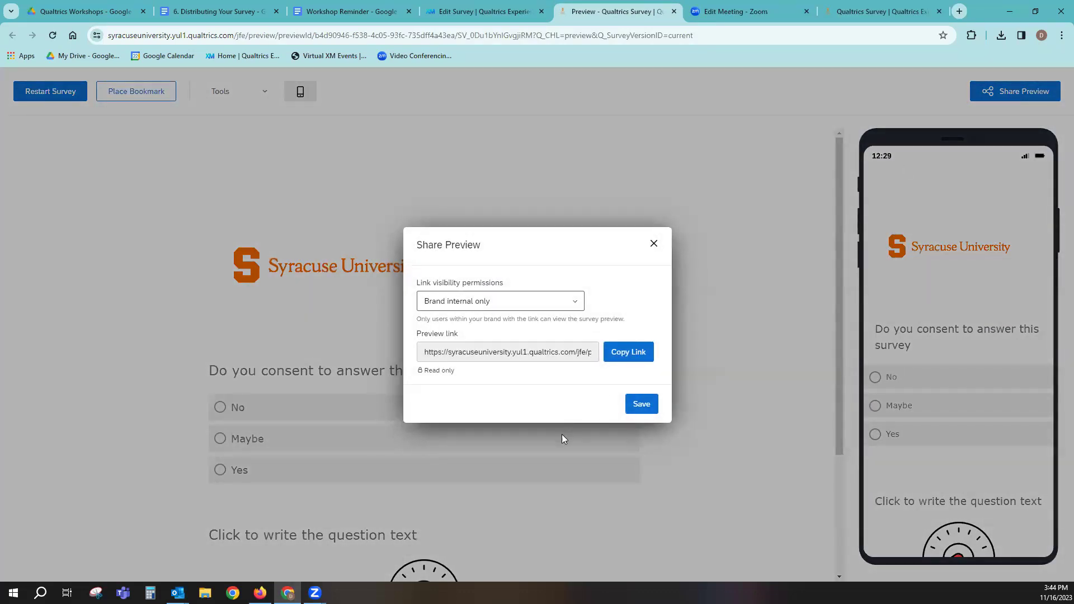
click(627, 355)
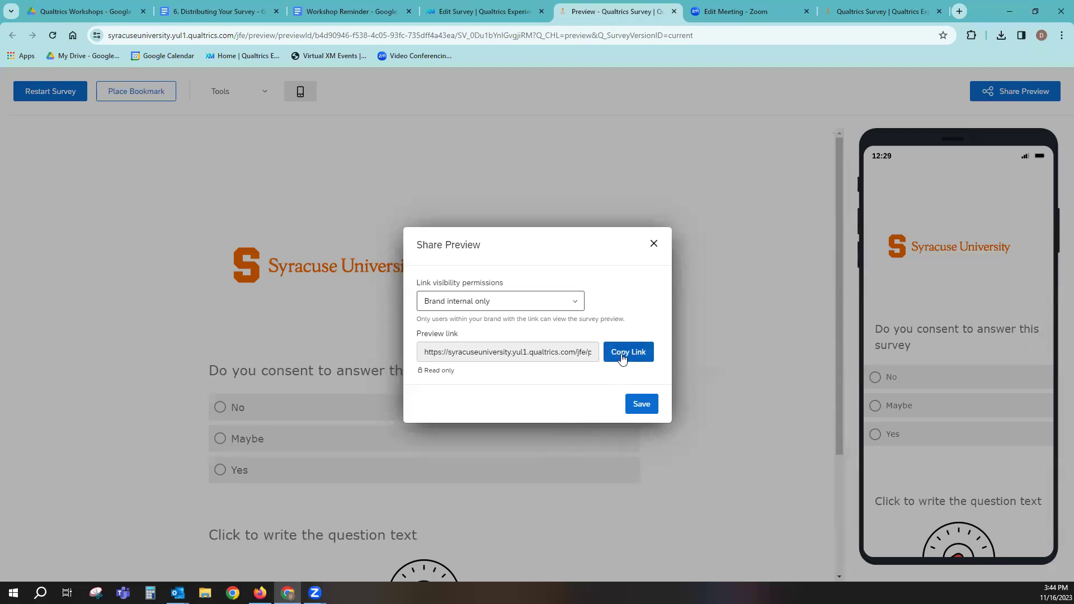
click(655, 244)
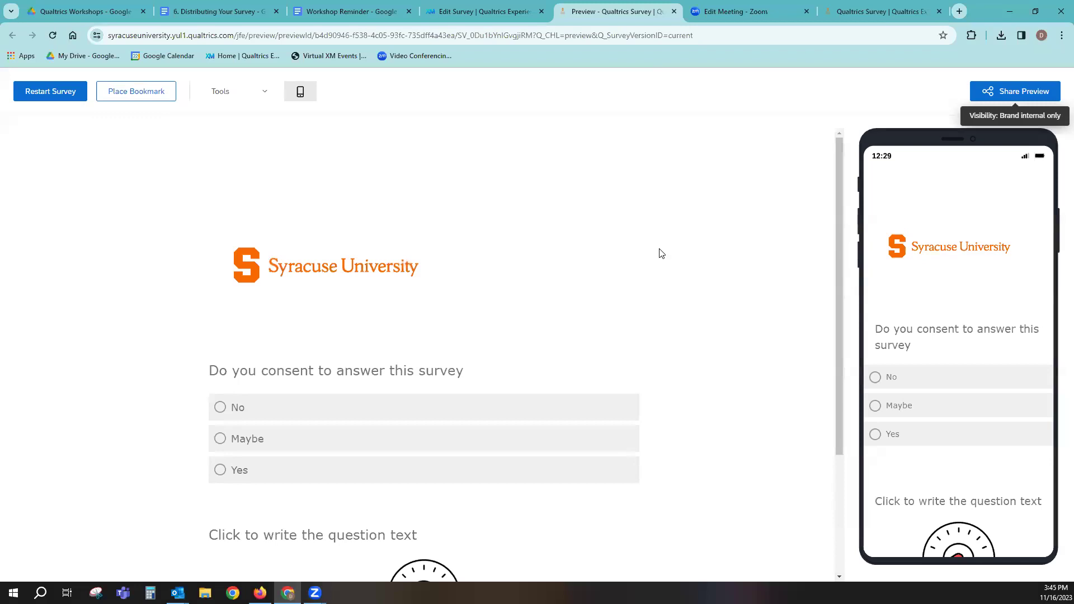
click(674, 11)
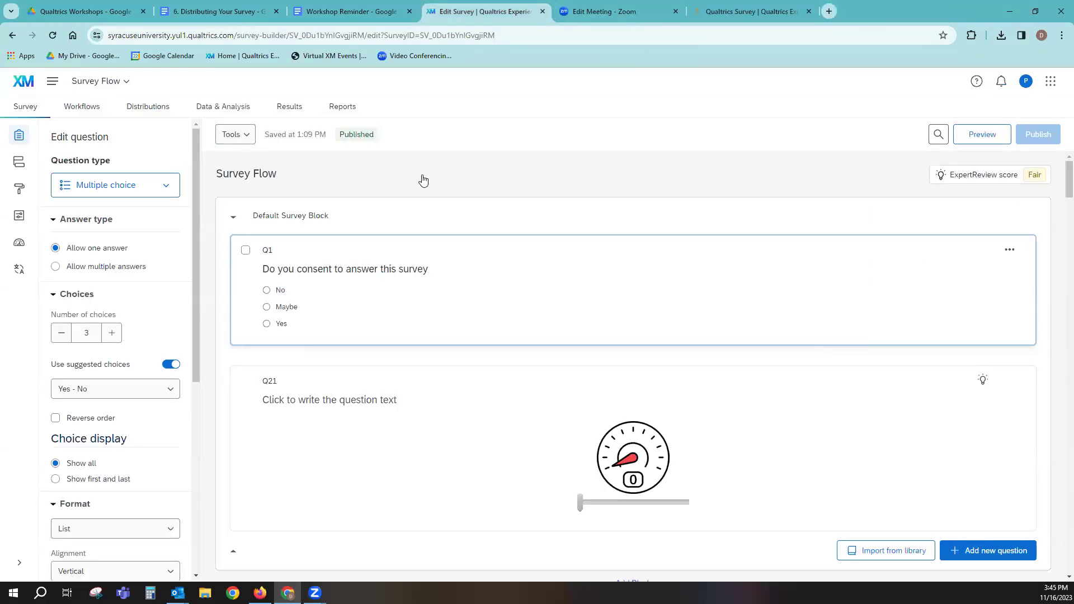
- Export the survey to Word, adding question numbers and recode values in the logic, the survey flow, and the brand's default logo
click(244, 137)
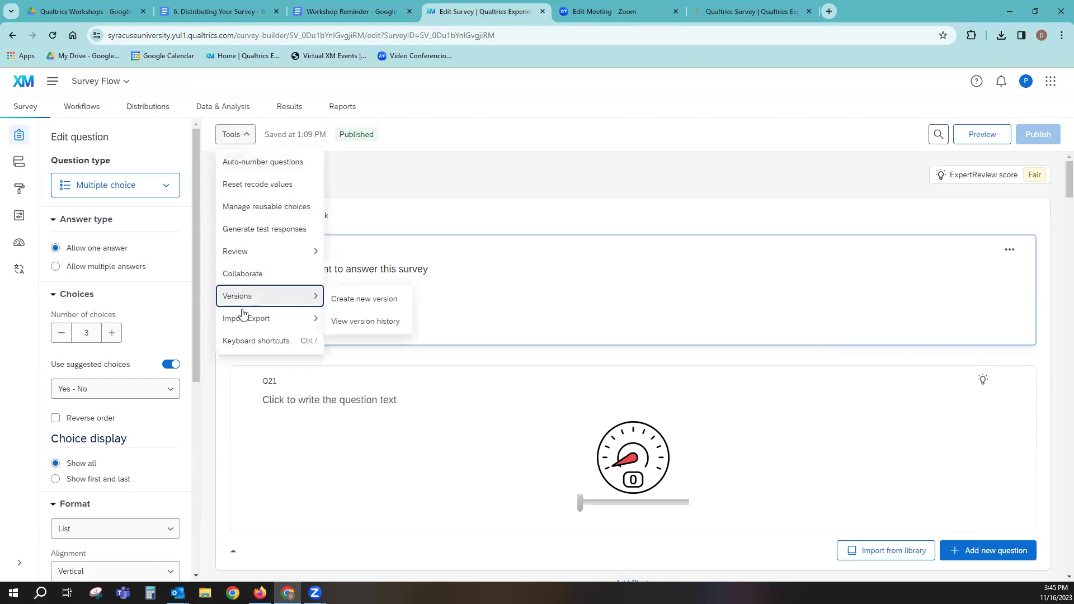
mouse_move(242, 319)
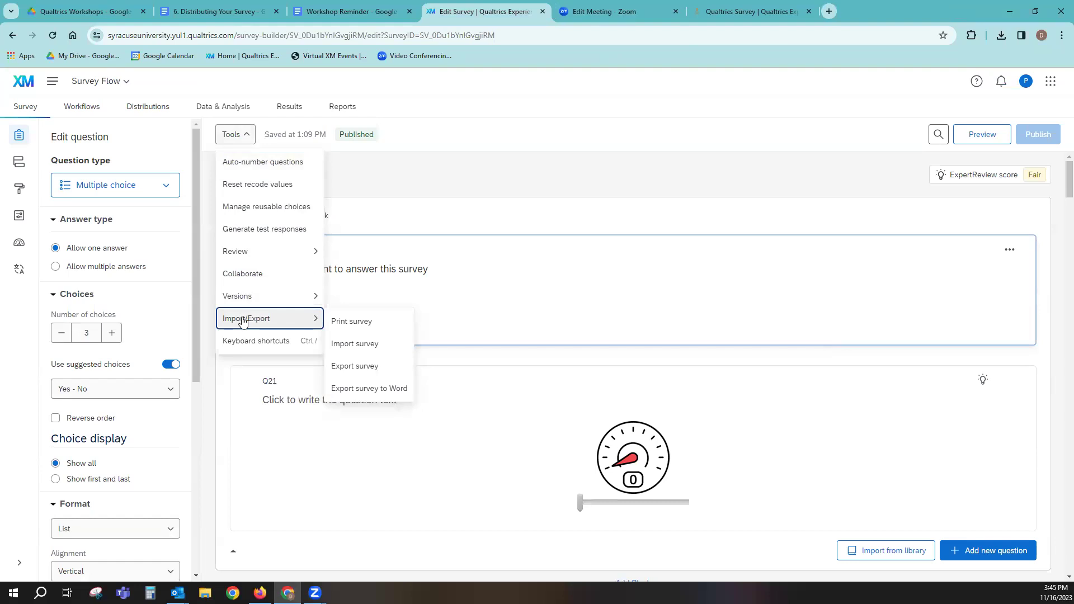
click(369, 391)
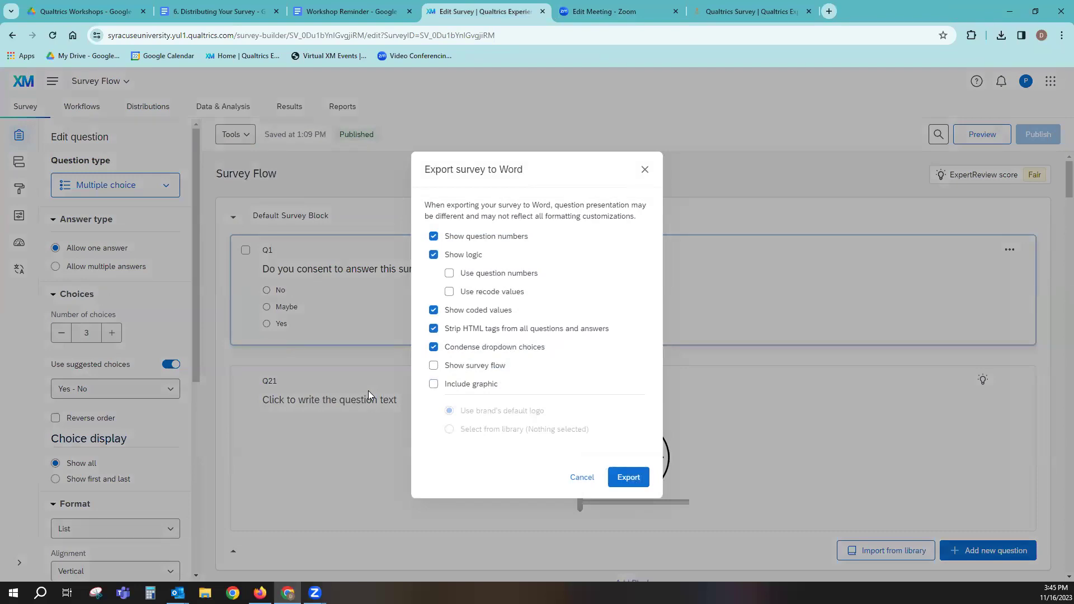
click(450, 274)
click(450, 293)
click(472, 365)
click(460, 386)
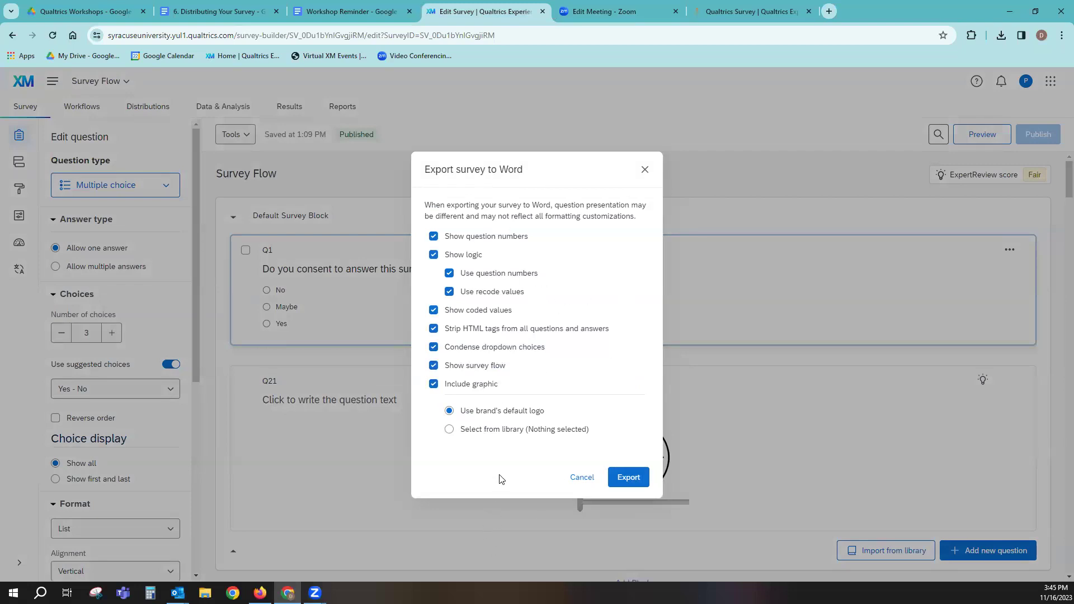
click(628, 478)
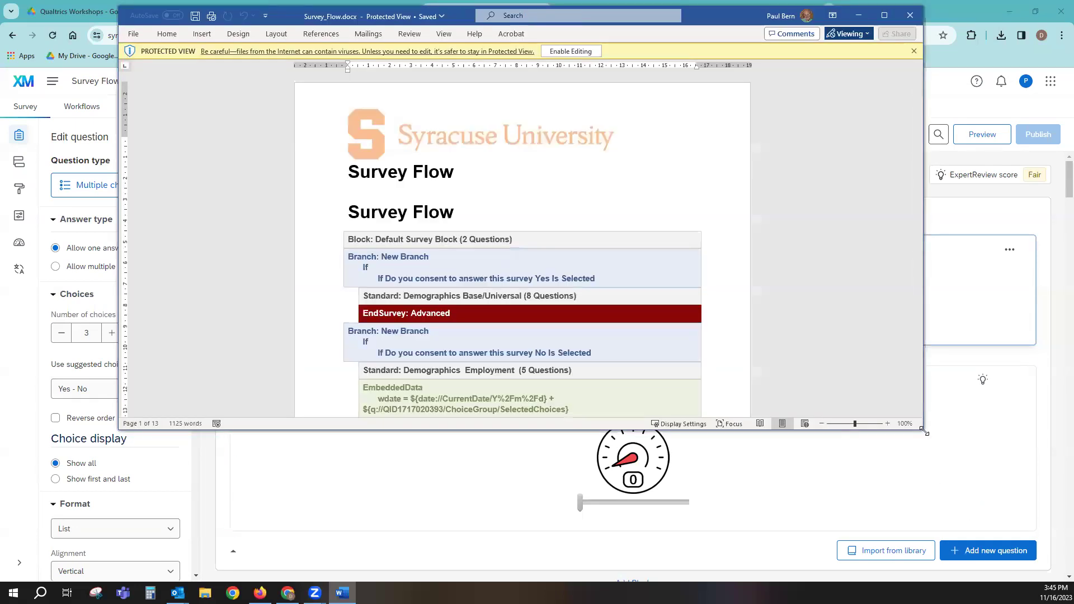
- Enlarge the Survey_Flow.docx window, review the exported survey flow, questions, coded values and display logic, and close the document
drag(925, 432, 930, 565)
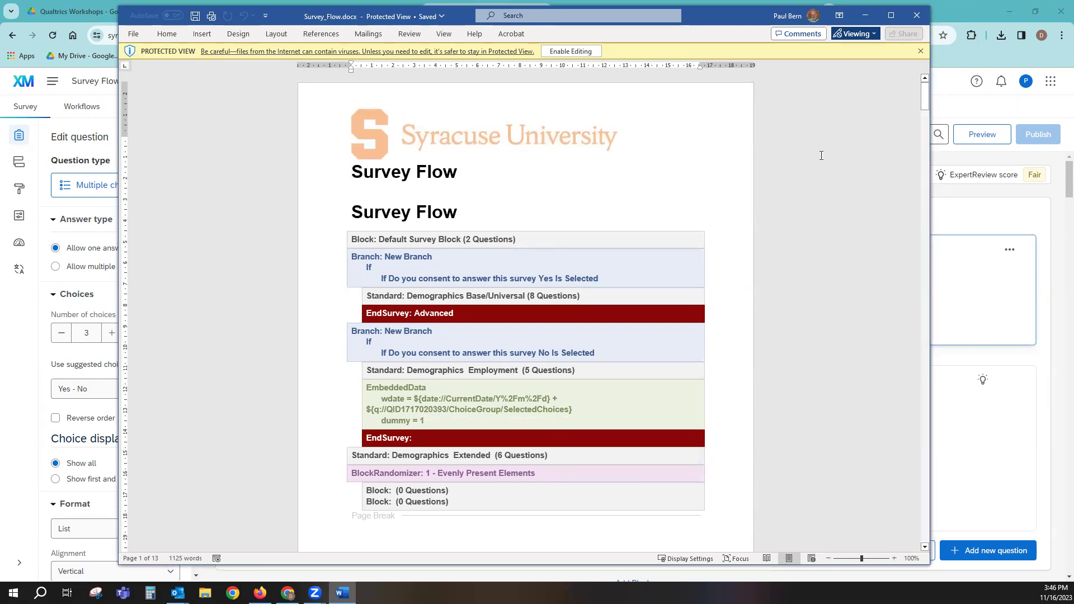
scroll(821, 156, down, 2)
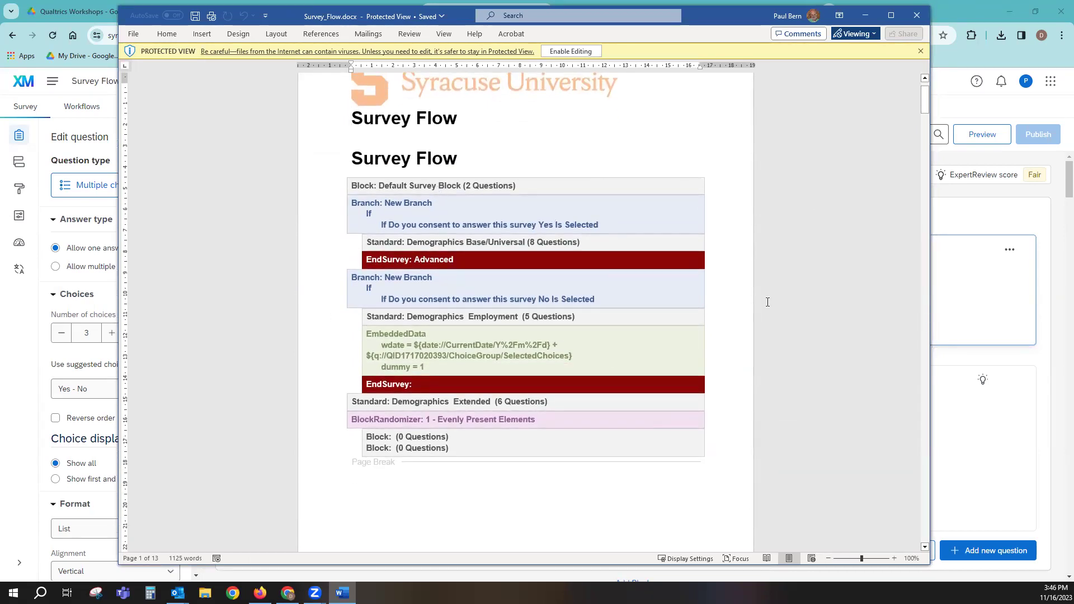
scroll(768, 302, down, 15)
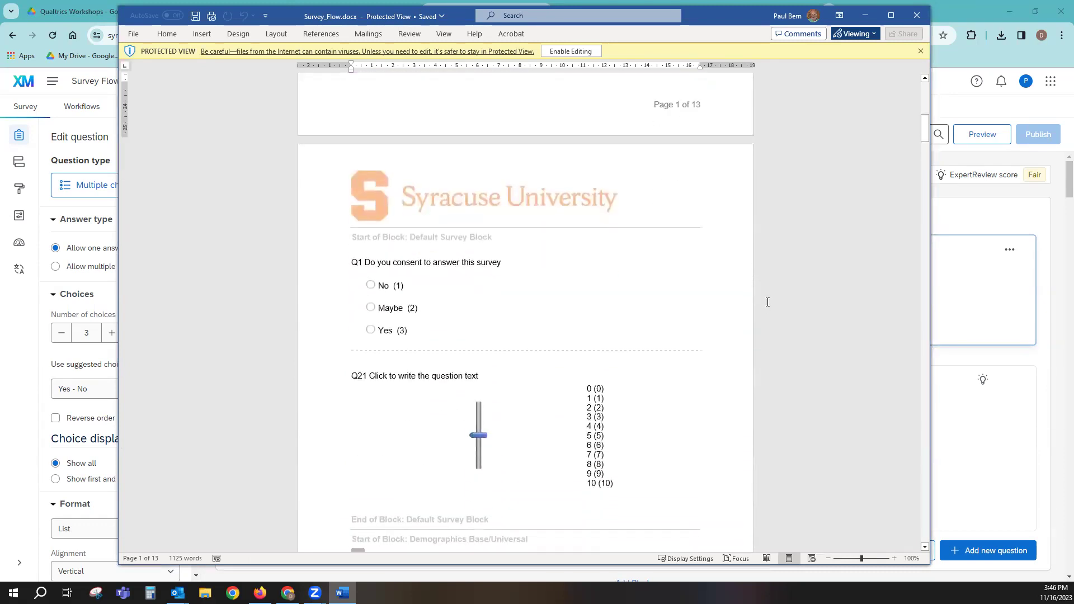
scroll(768, 302, down, 2)
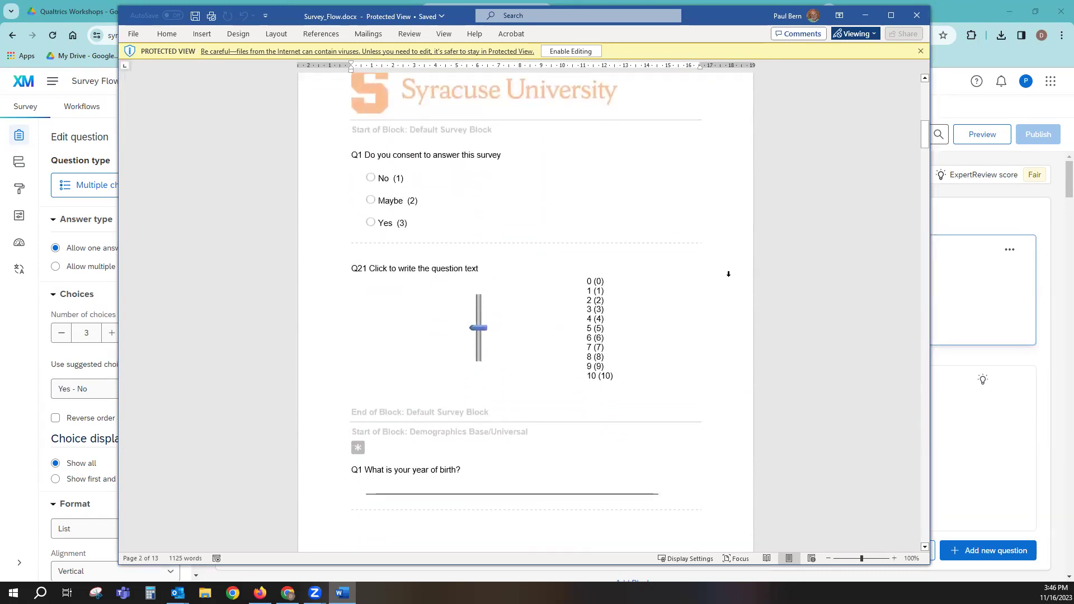
scroll(731, 280, down, 4)
scroll(731, 281, down, 9)
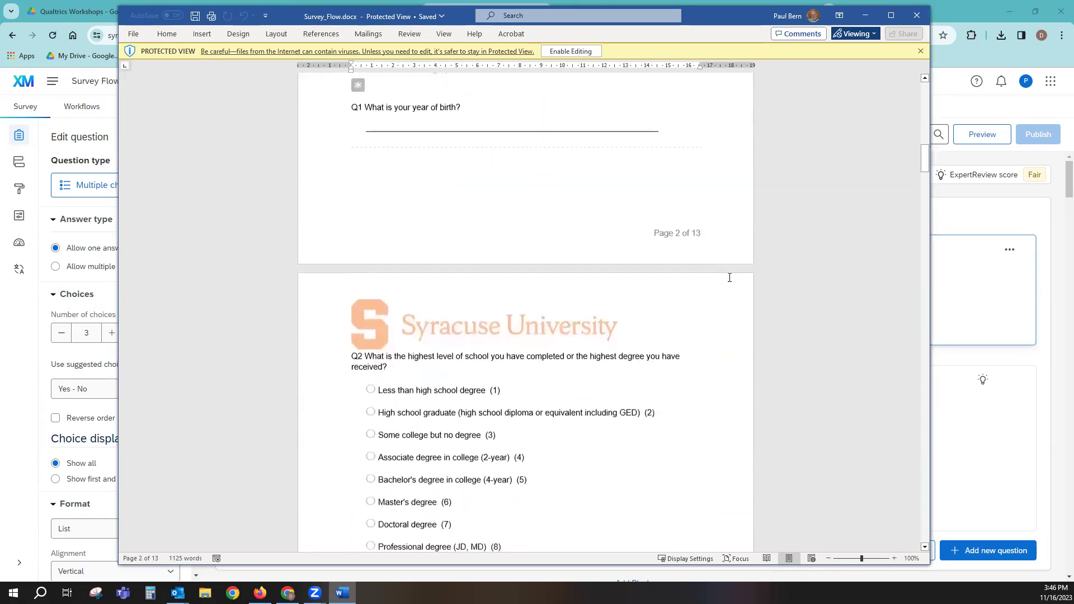
scroll(727, 279, down, 2)
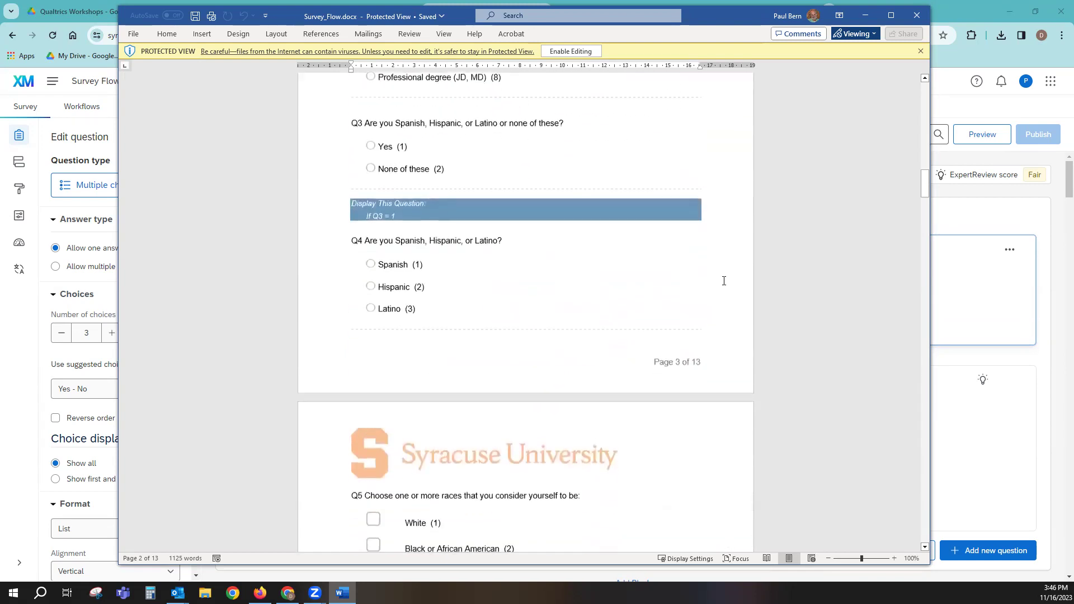
scroll(690, 309, down, 2)
scroll(690, 309, down, 4)
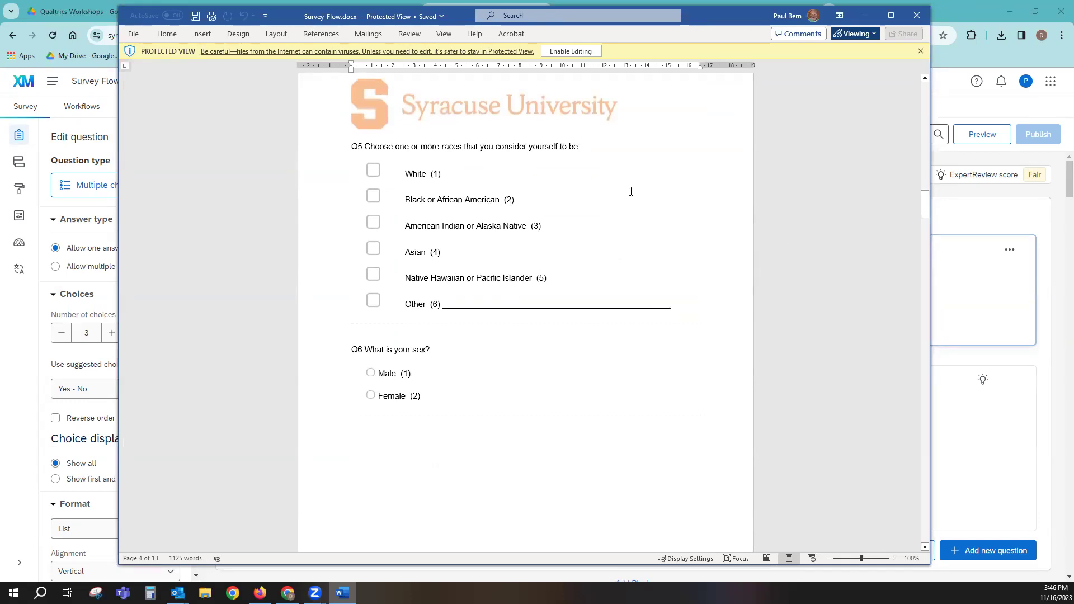
scroll(754, 247, down, 5)
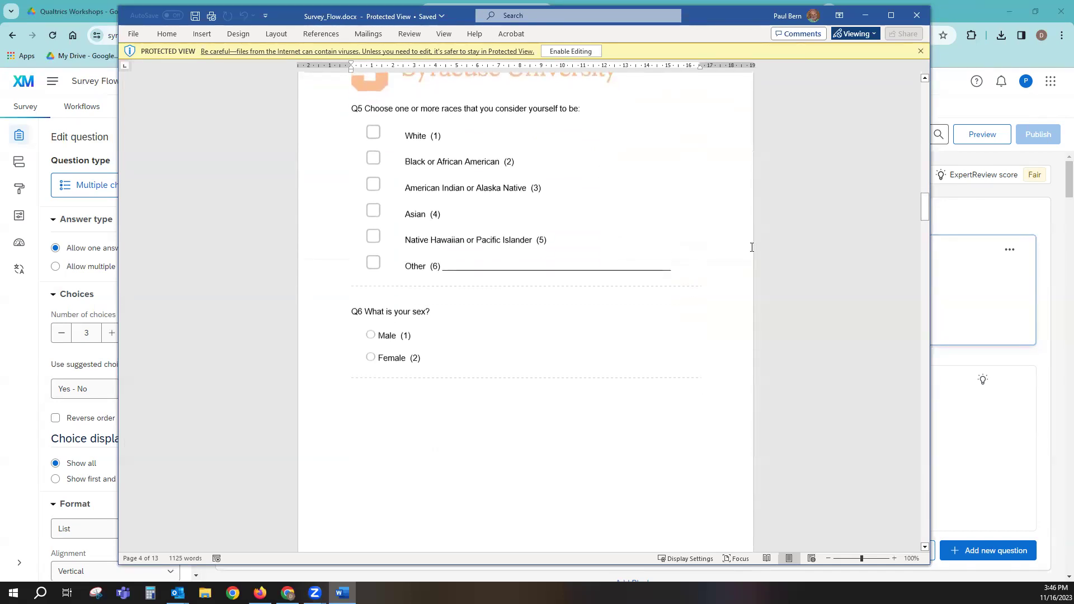
scroll(751, 248, down, 10)
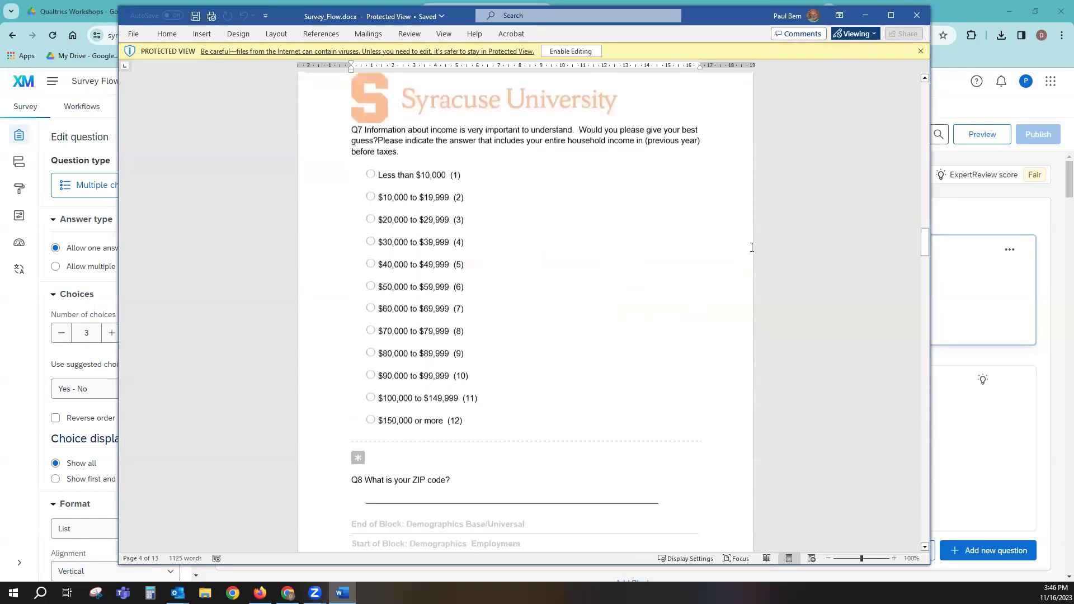
scroll(752, 252, down, 6)
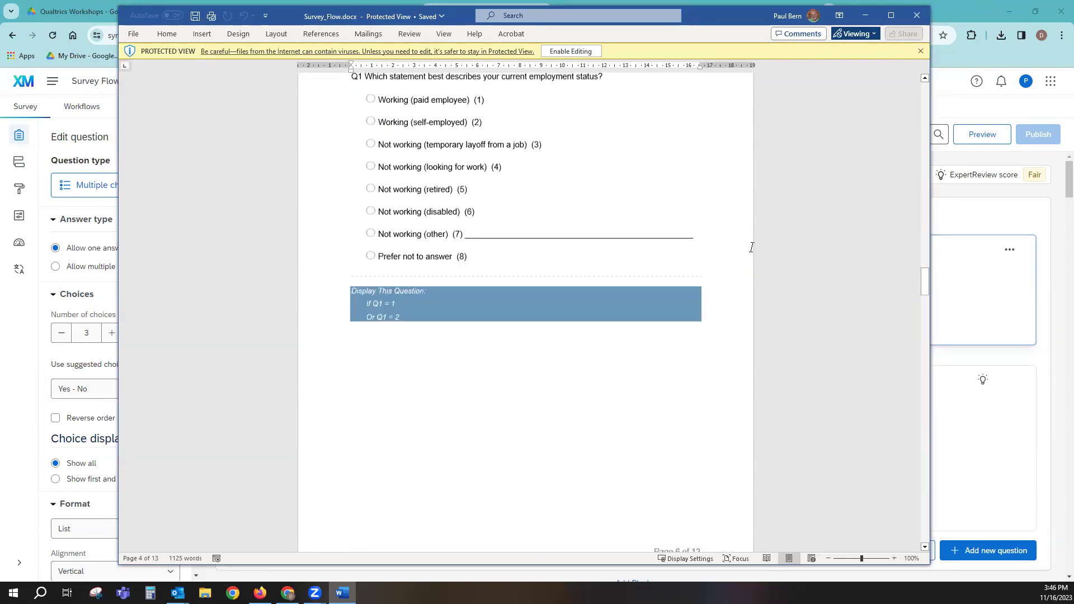
click(916, 17)
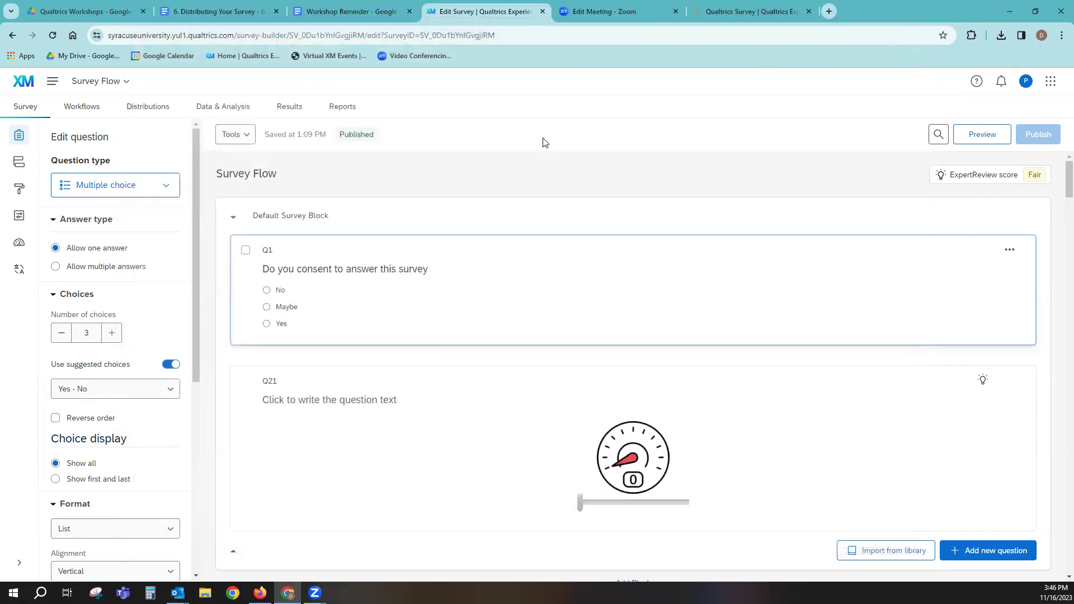
- Export the survey as a QSF file and check its entry in the browser's downloads
click(244, 136)
mouse_move(226, 320)
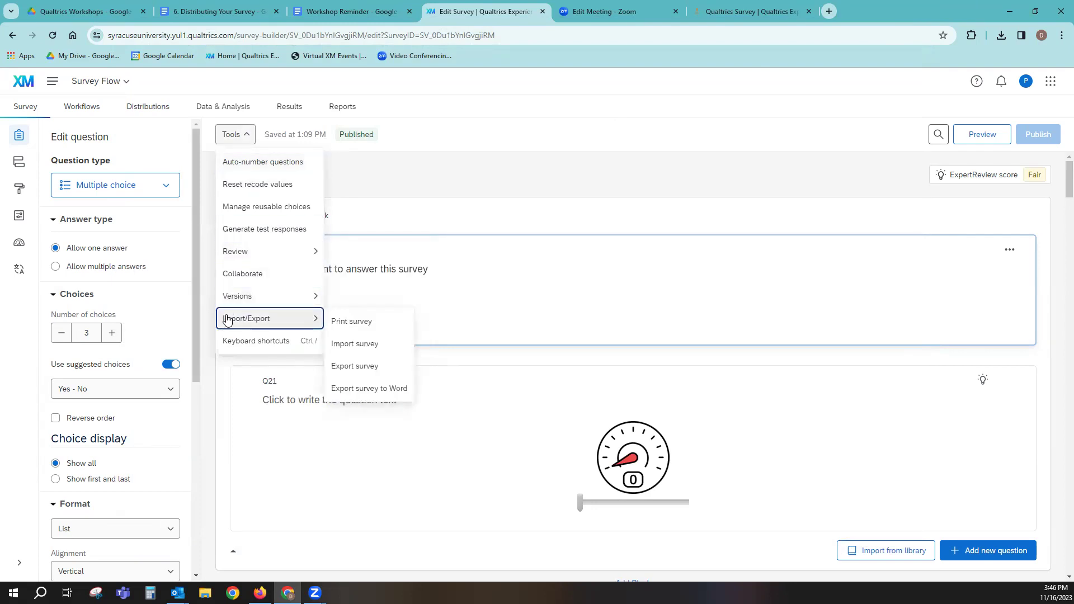
click(351, 366)
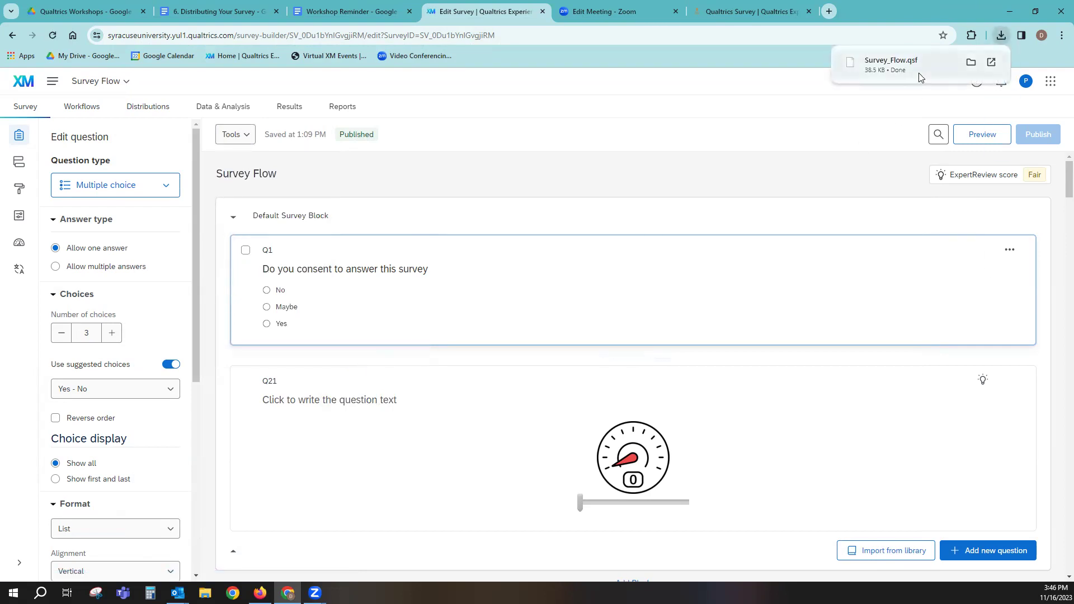
mouse_move(908, 69)
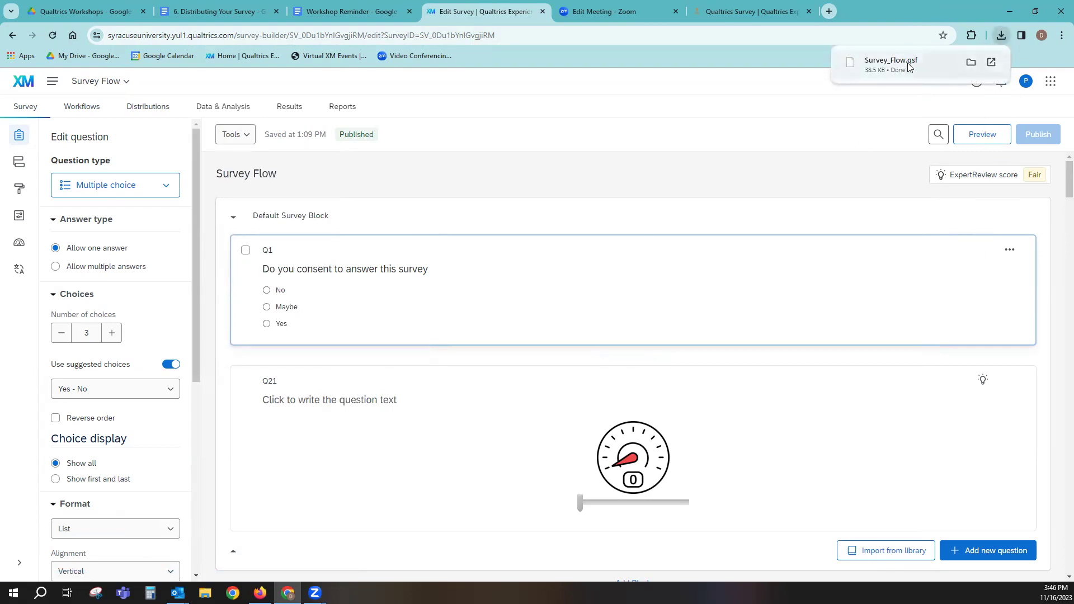